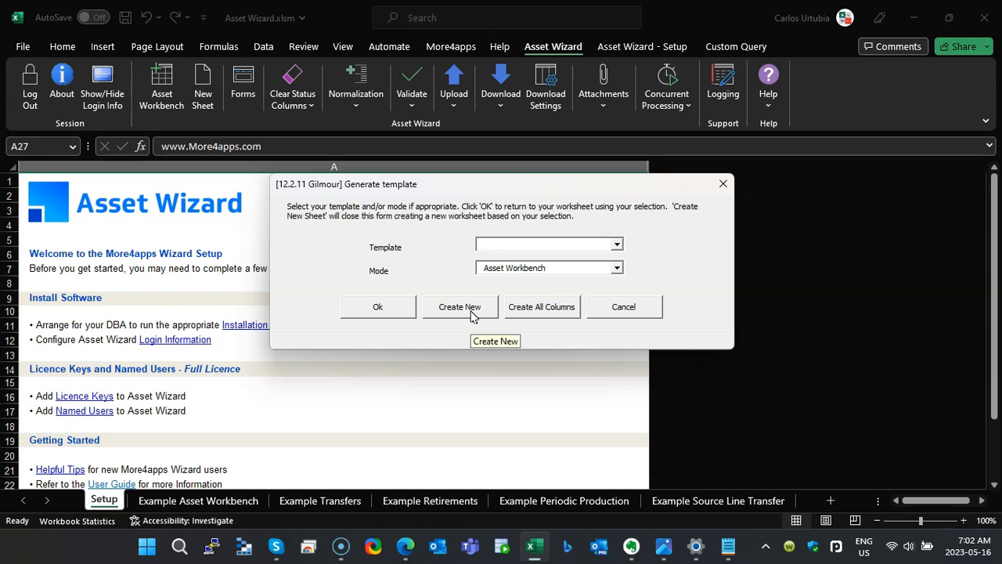
- Generate a new sheet in Asset Workbench mode and acknowledge its creation
{"action": "left_click", "coordinate": [456, 310]}
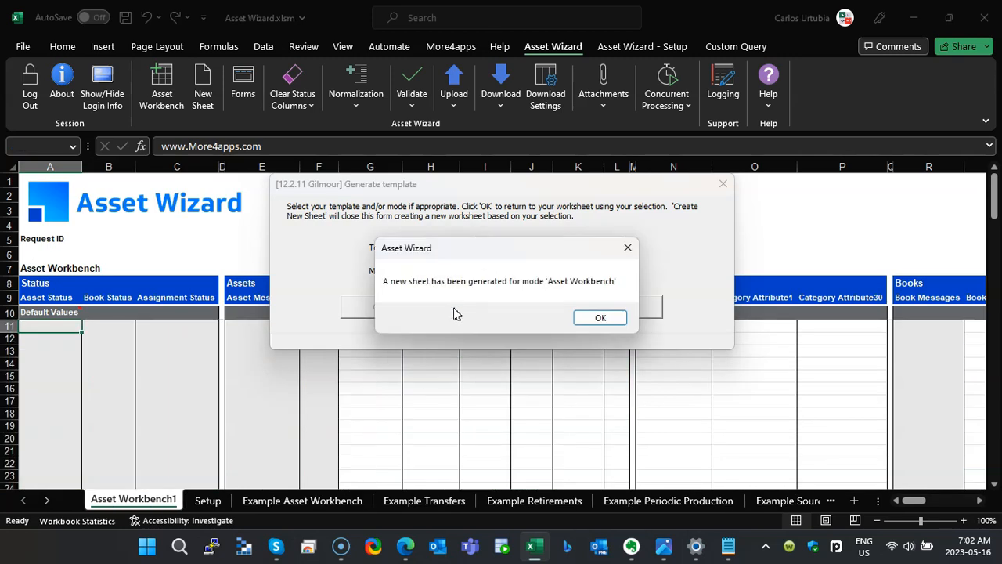
{"action": "left_click", "coordinate": [617, 318]}
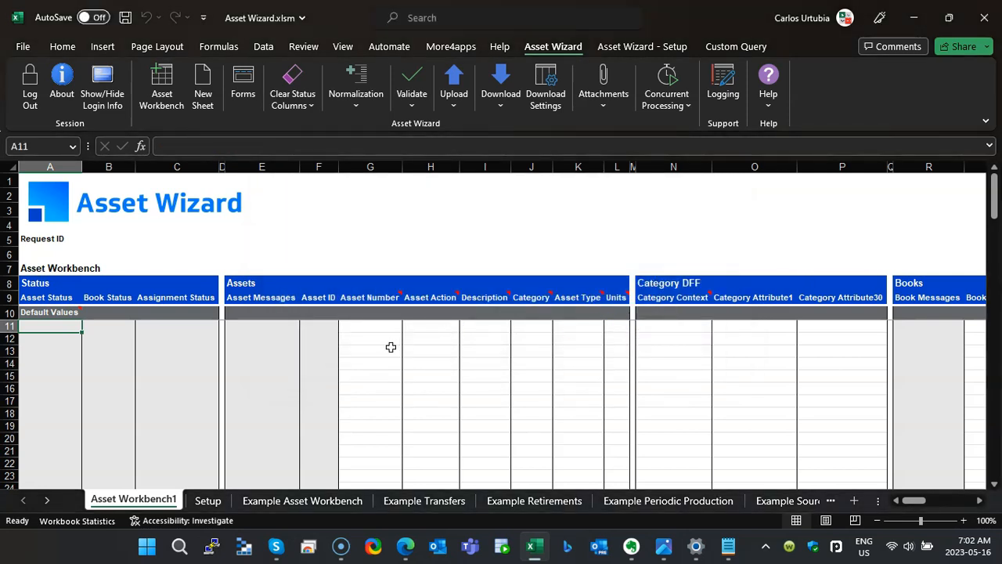
{"action": "left_click", "coordinate": [388, 337]}
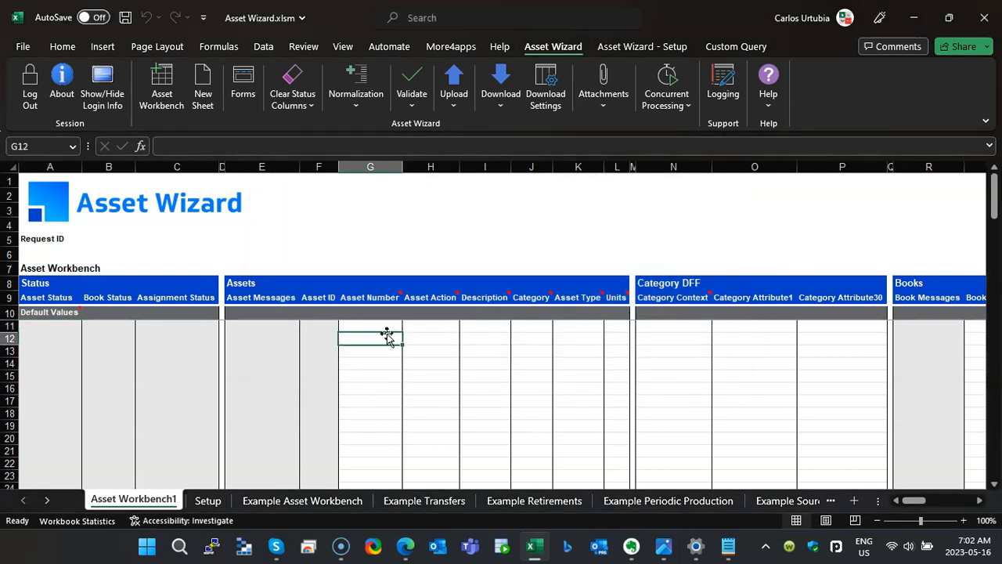
- Delete the Category DFF columns N through Q from the Asset Workbench1 sheet
{"action": "left_click", "coordinate": [979, 502]}
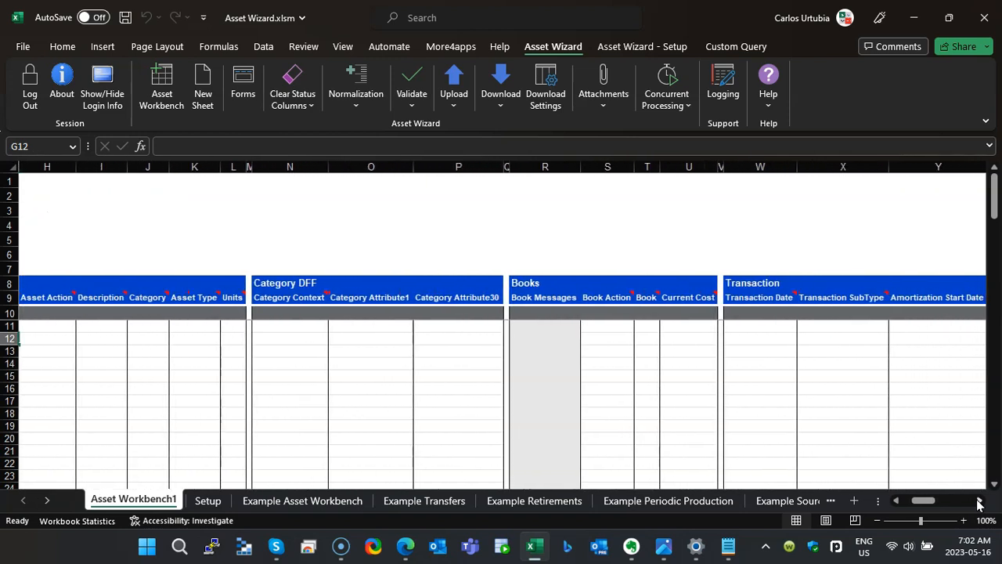
{"action": "left_click_drag", "start_coordinate": [297, 166], "coordinate": [508, 168]}
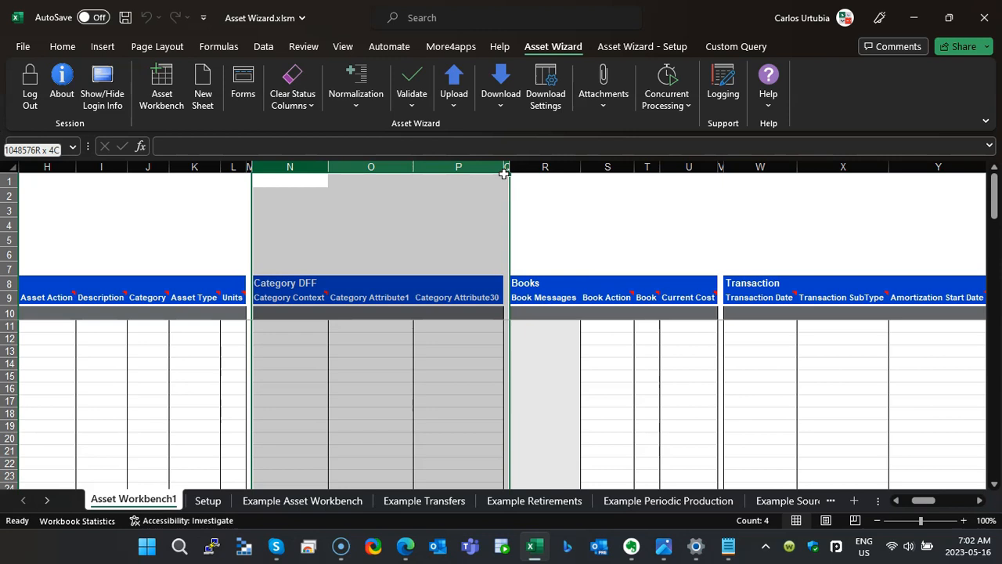
{"action": "right_click", "coordinate": [425, 232]}
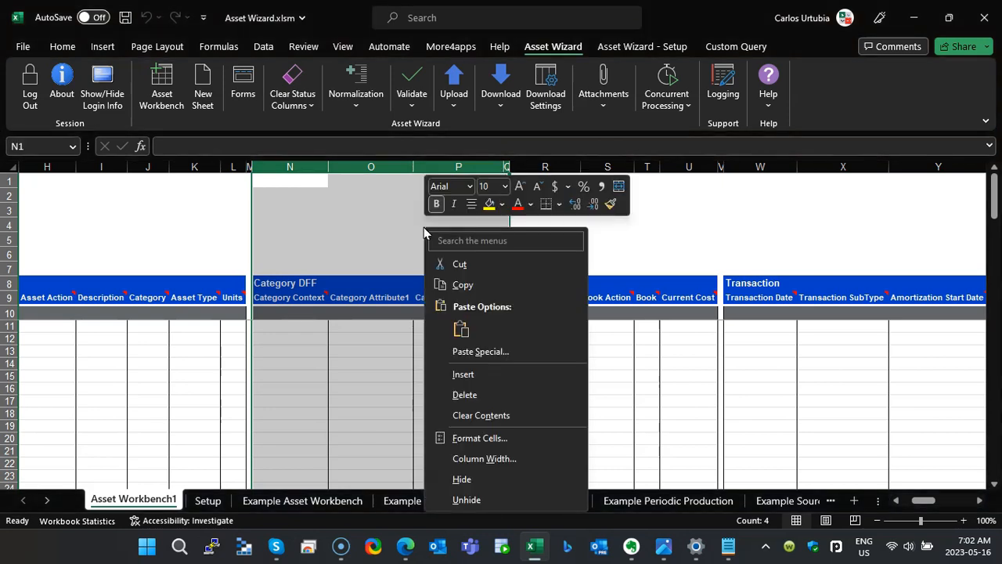
{"action": "left_click", "coordinate": [491, 394]}
{"action": "left_click", "coordinate": [544, 351]}
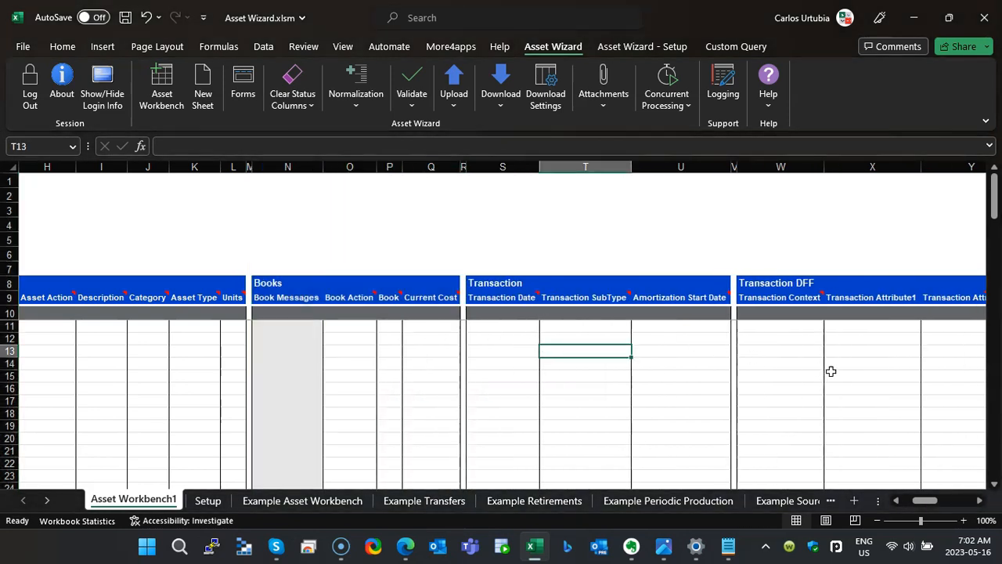
- Delete the Transaction DFF and Assignment Transaction DFF columns, W through AD, including their separator columns
{"action": "left_click_drag", "start_coordinate": [775, 167], "coordinate": [622, 225]}
{"action": "right_click", "coordinate": [510, 228]}
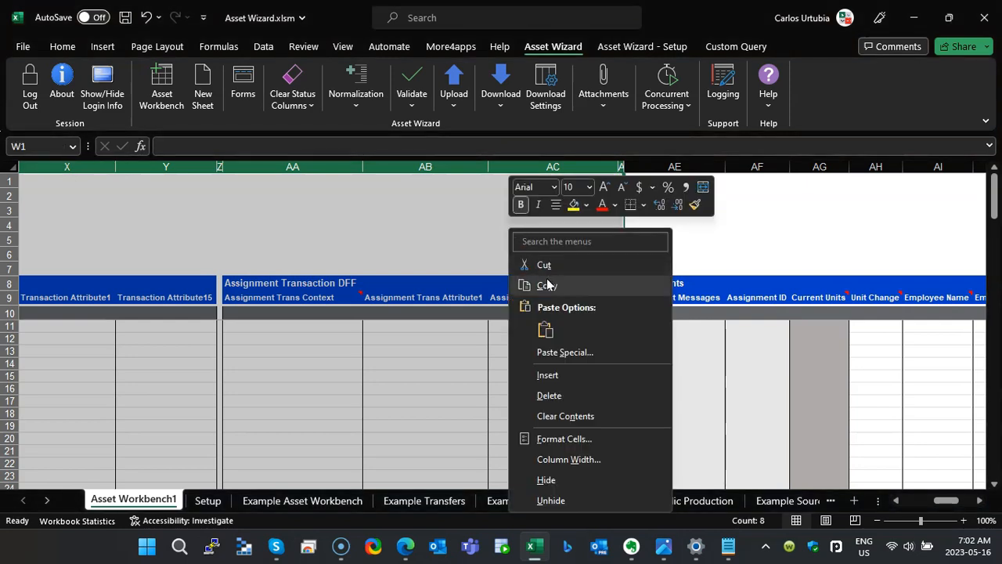
{"action": "left_click", "coordinate": [551, 395]}
{"action": "scroll", "coordinate": [501, 392], "scroll_direction": "left", "scroll_amount": 3}
{"action": "left_click", "coordinate": [329, 326]}
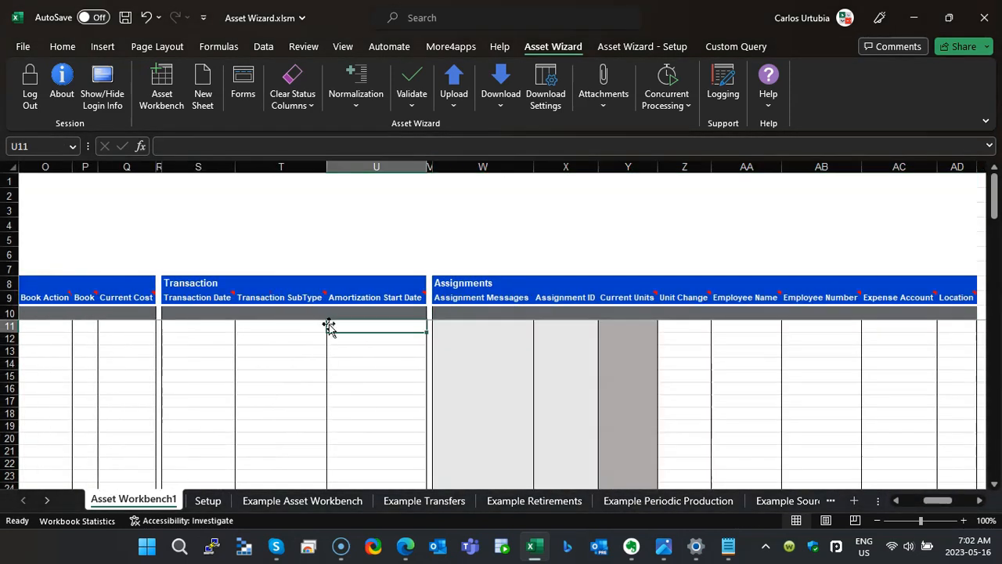
- Enter asset number 123566 in row 12 of the Asset Number column
{"action": "key", "text": "Left"}
{"action": "key", "text": "Left"}
{"action": "key", "text": "Left"}
{"action": "key", "text": "Left"}
{"action": "key", "text": "Left"}
{"action": "key", "text": "Left"}
{"action": "key", "text": "Left"}
{"action": "key", "text": "Left"}
{"action": "key", "text": "Left"}
{"action": "key", "text": "Left"}
{"action": "key", "text": "Left"}
{"action": "key", "text": "Left"}
{"action": "key", "text": "Left"}
{"action": "key", "text": "Left"}
{"action": "key", "text": "Left"}
{"action": "key", "text": "Left"}
{"action": "key", "text": "Left"}
{"action": "key", "text": "Left"}
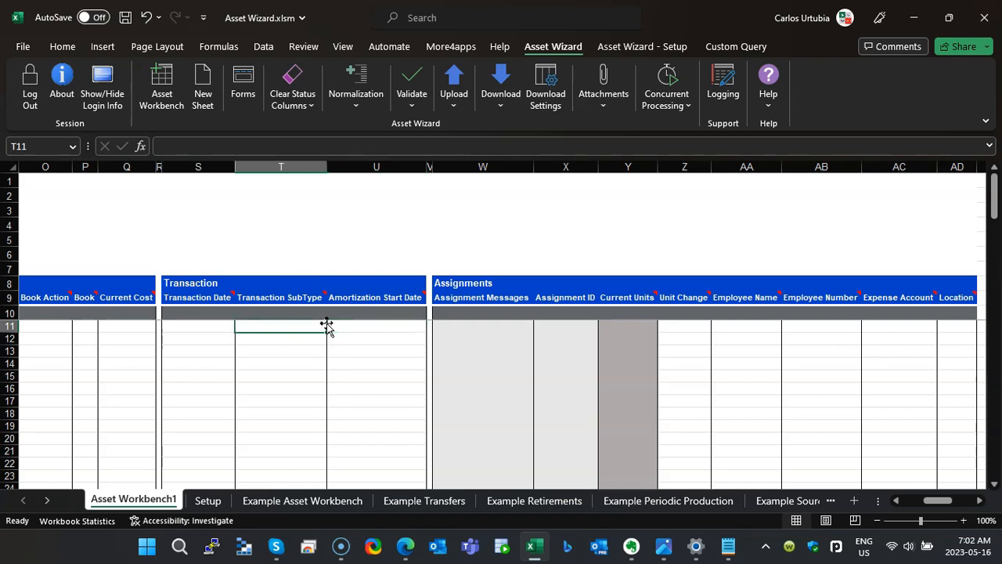
{"action": "key", "text": "Right"}
{"action": "key", "text": "Right"}
{"action": "key", "text": "Right"}
{"action": "key", "text": "Right"}
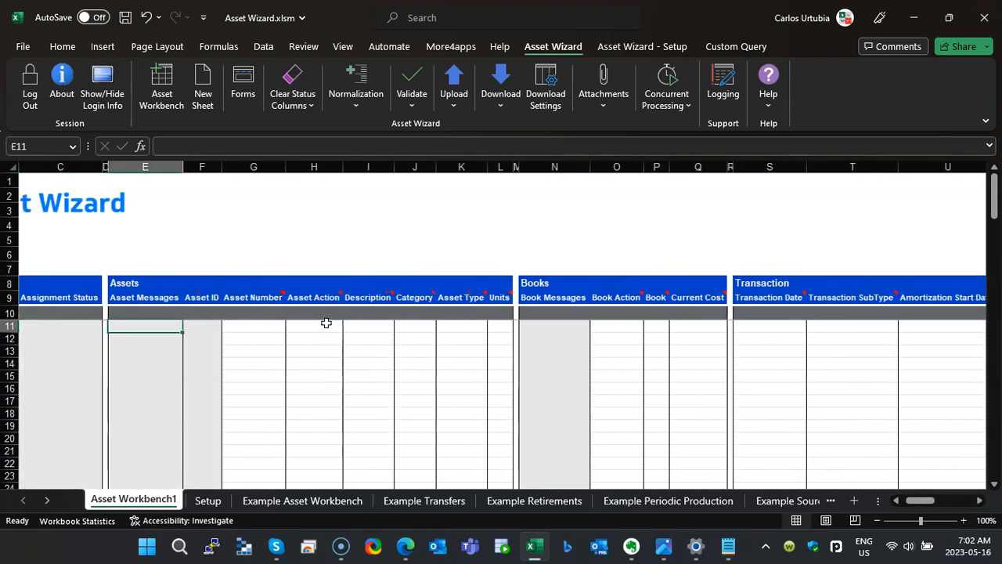
{"action": "key", "text": "Down"}
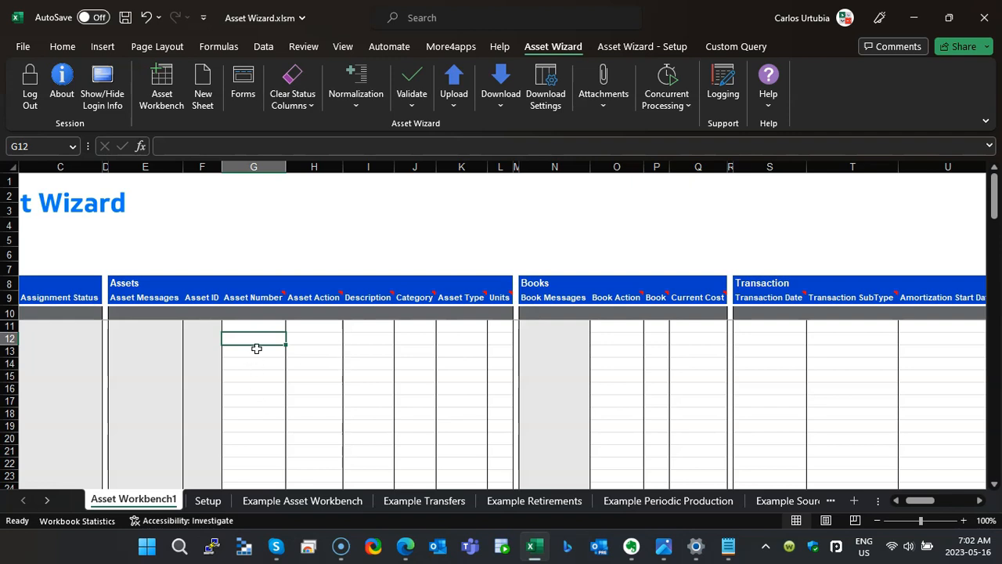
{"action": "type", "text": "123566"}
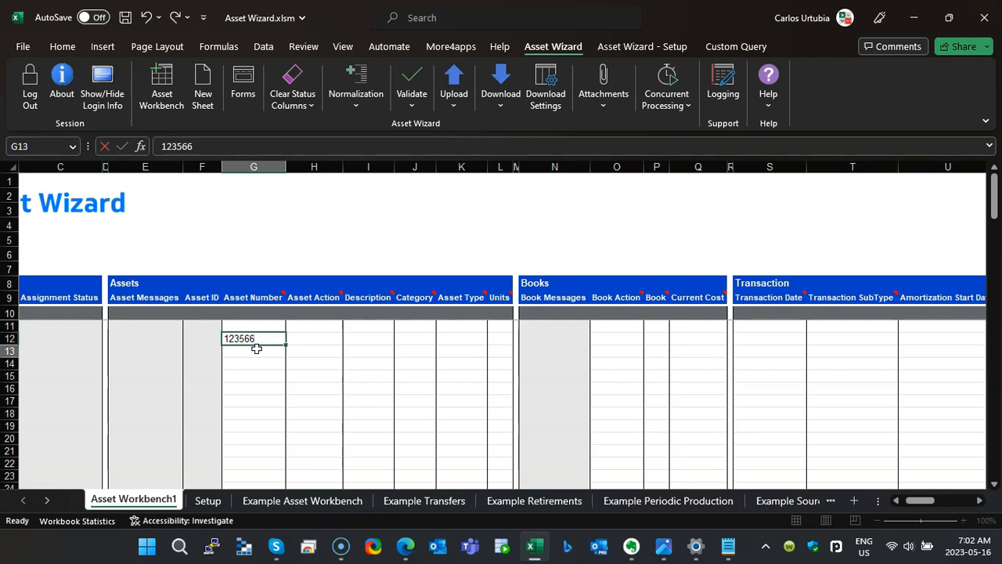
{"action": "key", "text": "Return"}
- Download the record for the entered asset number using the sheet data, and clear the download criteria
{"action": "left_click", "coordinate": [257, 338]}
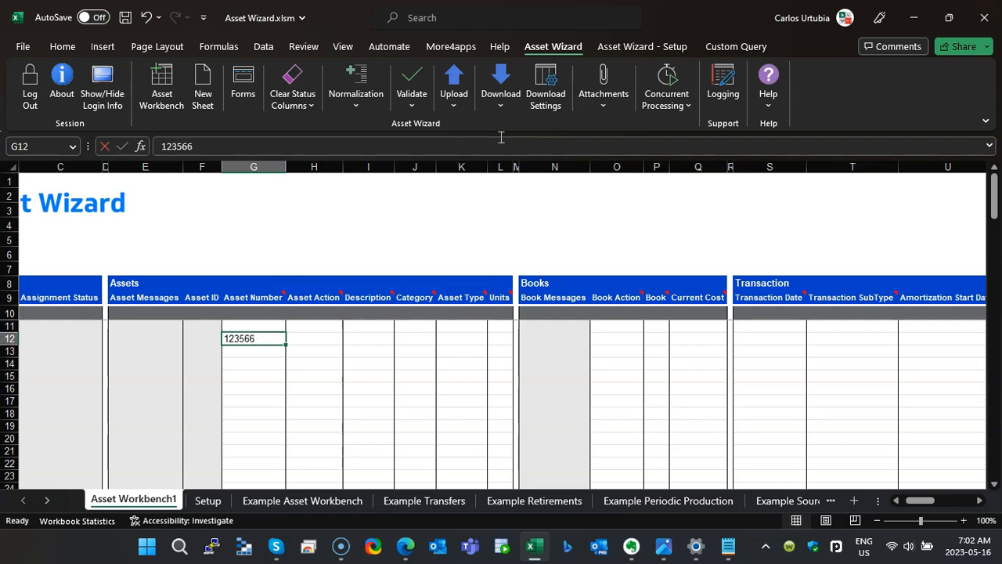
{"action": "left_click", "coordinate": [506, 102]}
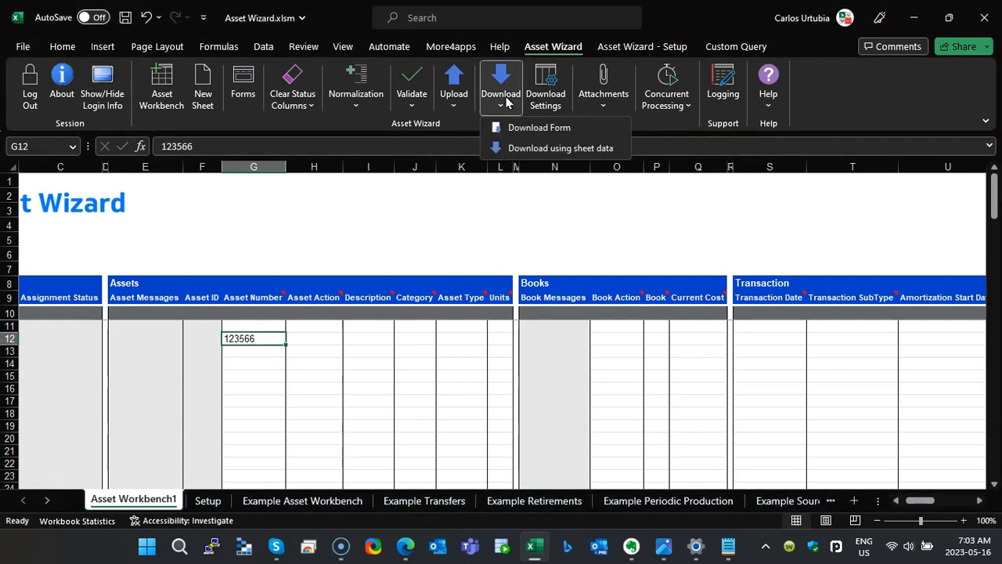
{"action": "left_click", "coordinate": [510, 148]}
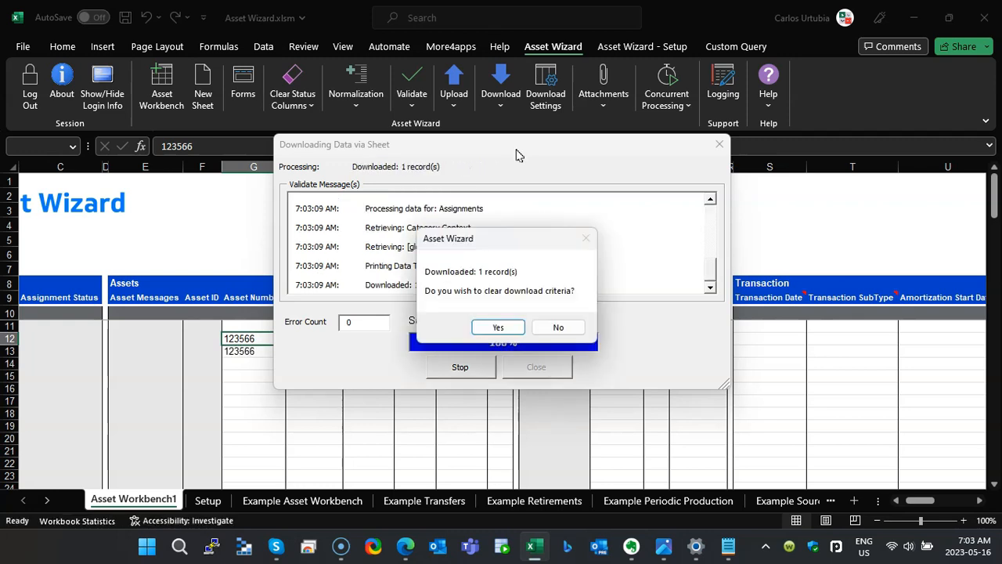
{"action": "left_click", "coordinate": [515, 323]}
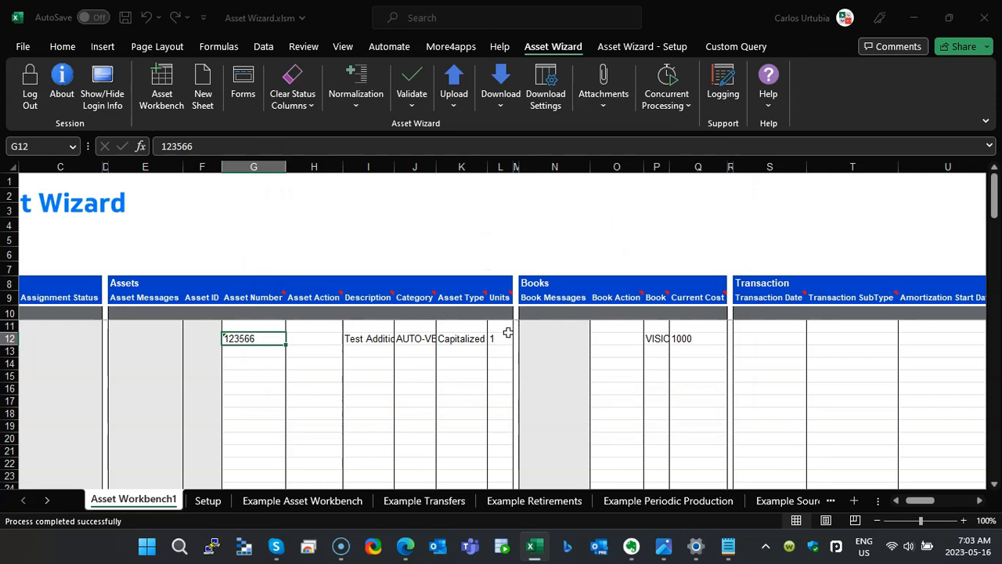
- Examine the downloaded record in row 12 across the Assets, Books, Transaction and Assignments columns
{"action": "left_click", "coordinate": [430, 339]}
{"action": "key", "text": "Right"}
{"action": "key", "text": "Right"}
{"action": "key", "text": "Right"}
{"action": "key", "text": "Right"}
{"action": "key", "text": "Right"}
{"action": "key", "text": "Right"}
{"action": "key", "text": "Right"}
{"action": "key", "text": "Right"}
{"action": "key", "text": "Right"}
{"action": "key", "text": "Right"}
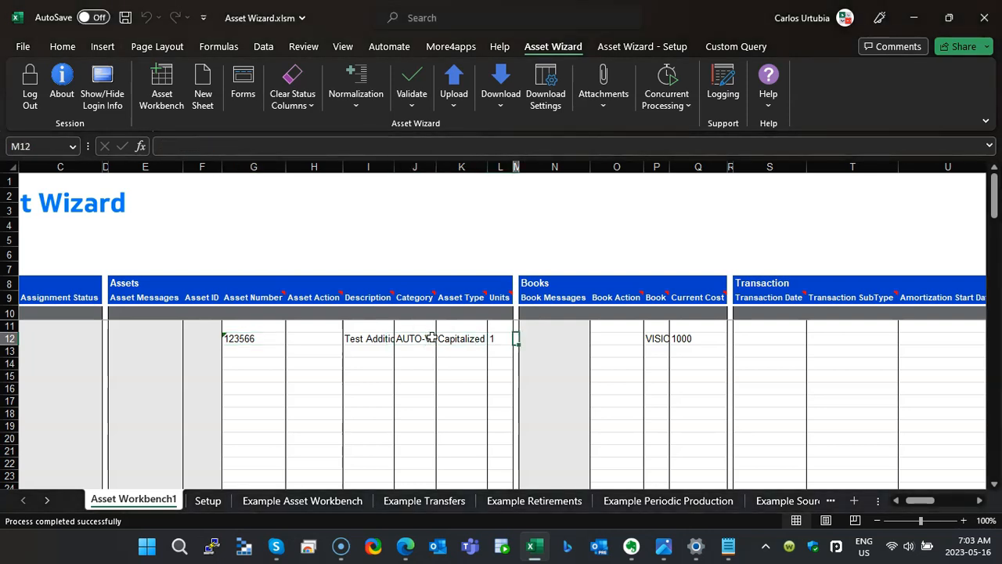
{"action": "key", "text": "Right"}
{"action": "key", "text": "Right"}
{"action": "key", "text": "Right"}
{"action": "key", "text": "Right"}
{"action": "key", "text": "Right"}
{"action": "key", "text": "Right"}
{"action": "key", "text": "Right"}
{"action": "key", "text": "Right"}
{"action": "key", "text": "Right"}
{"action": "key", "text": "Right"}
{"action": "key", "text": "Right"}
{"action": "key", "text": "Right"}
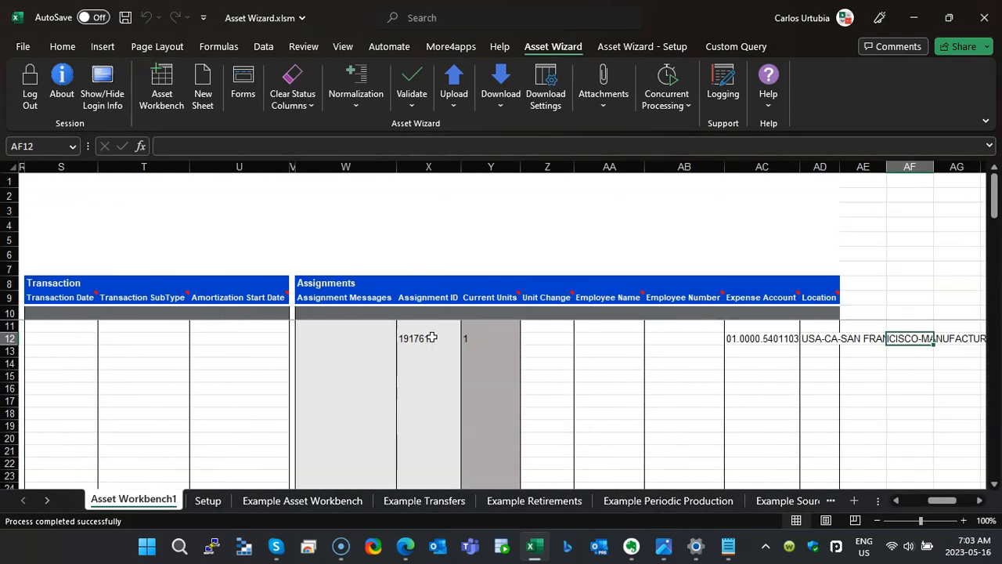
{"action": "key", "text": "Left"}
{"action": "key", "text": "Left"}
{"action": "key", "text": "Left"}
{"action": "key", "text": "Left"}
{"action": "key", "text": "Left"}
{"action": "key", "text": "Left"}
{"action": "key", "text": "Left"}
{"action": "key", "text": "Left"}
{"action": "key", "text": "Left"}
{"action": "key", "text": "Left"}
{"action": "key", "text": "Left"}
{"action": "key", "text": "Left"}
{"action": "key", "text": "Left"}
{"action": "key", "text": "Left"}
{"action": "key", "text": "Left"}
{"action": "key", "text": "Left"}
{"action": "key", "text": "Left"}
{"action": "key", "text": "Left"}
{"action": "key", "text": "Left"}
{"action": "key", "text": "Left"}
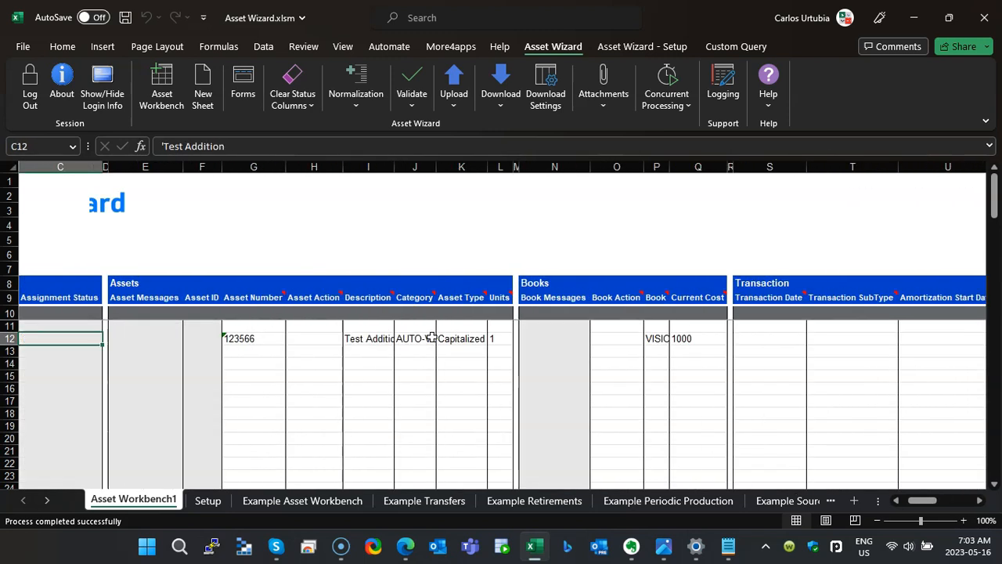
{"action": "key", "text": "Right"}
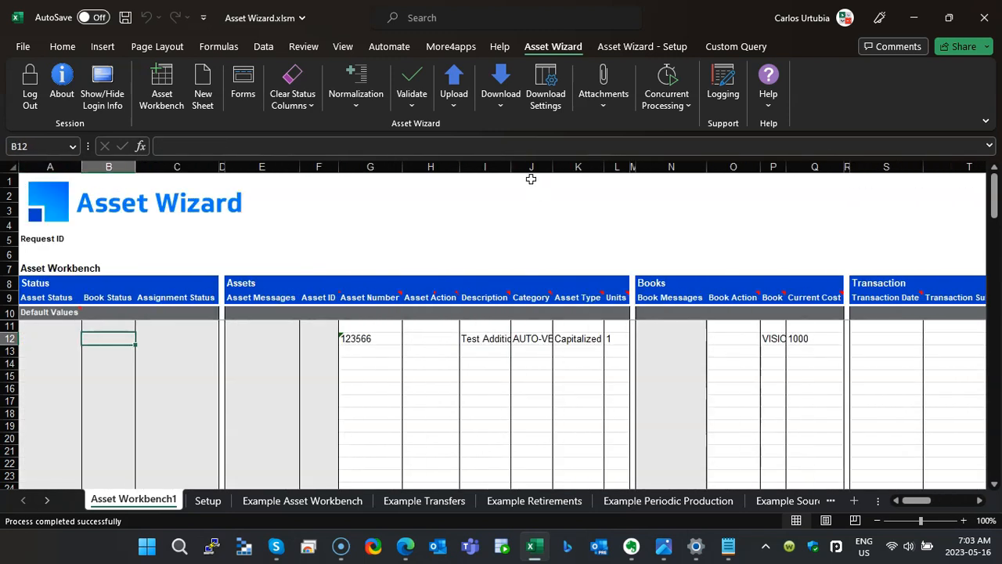
- Autofit the Description and Category columns, and view row 12's Assets form, leaving it without saving changes
{"action": "double_click", "coordinate": [512, 164]}
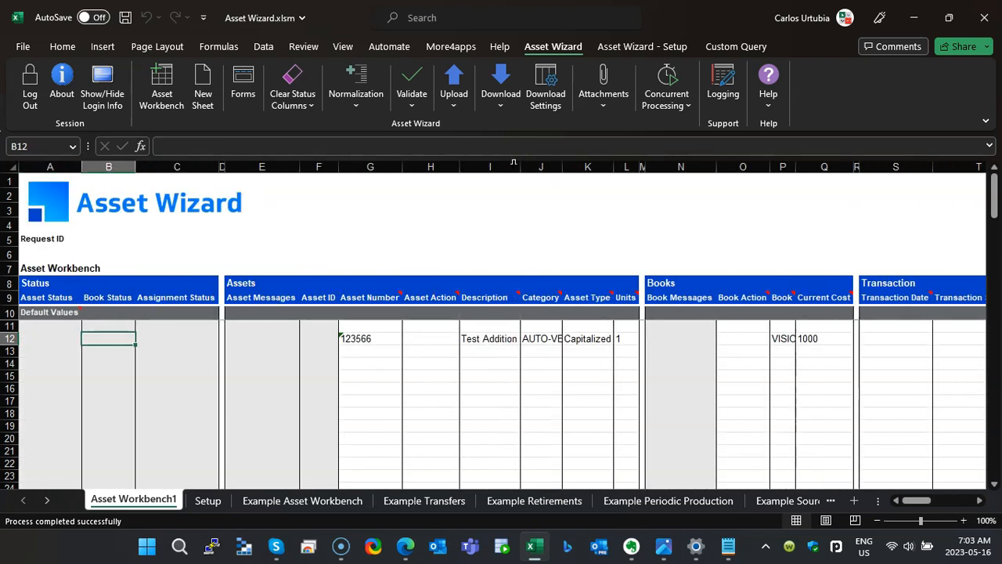
{"action": "double_click", "coordinate": [563, 166]}
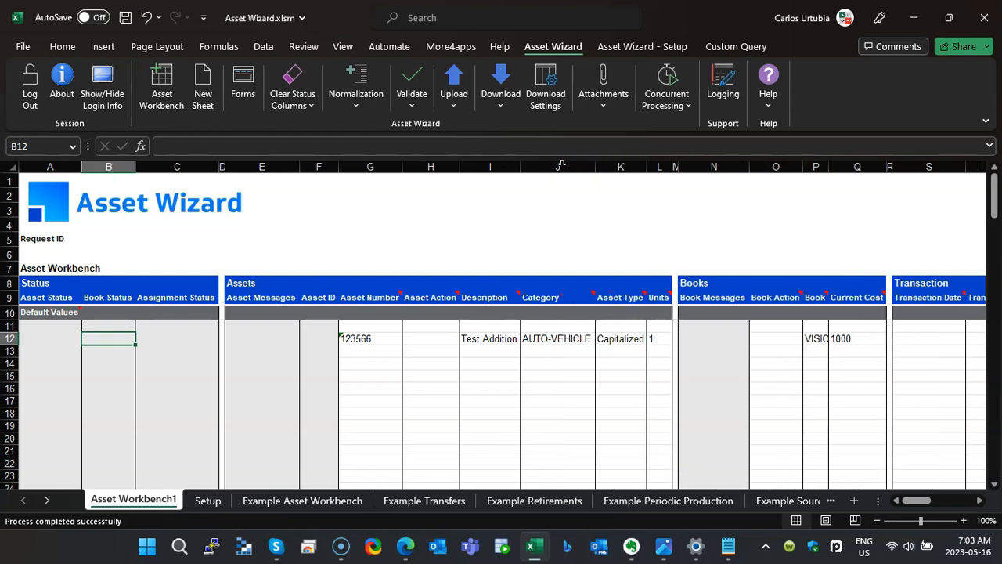
{"action": "double_click", "coordinate": [501, 340]}
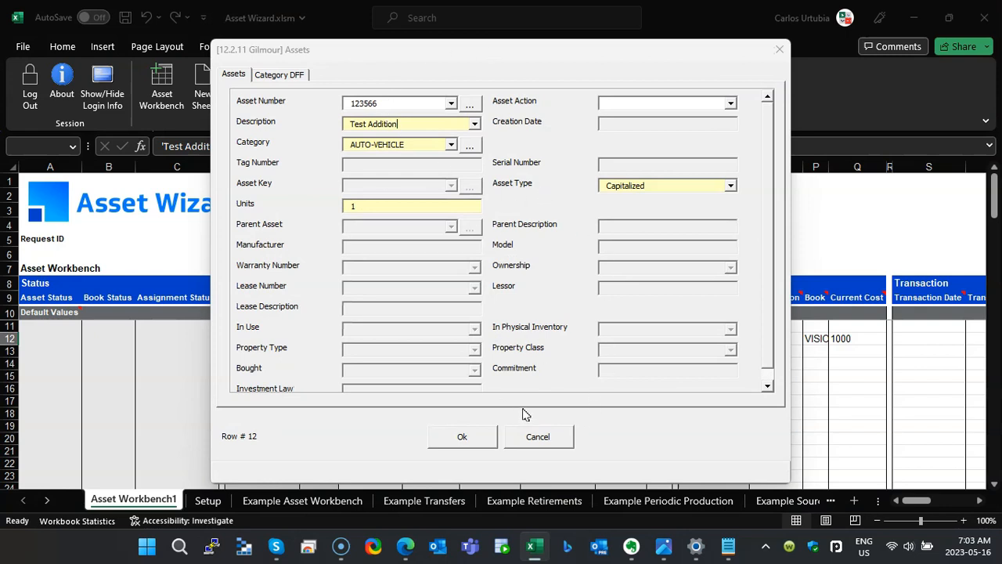
{"action": "left_click", "coordinate": [537, 436]}
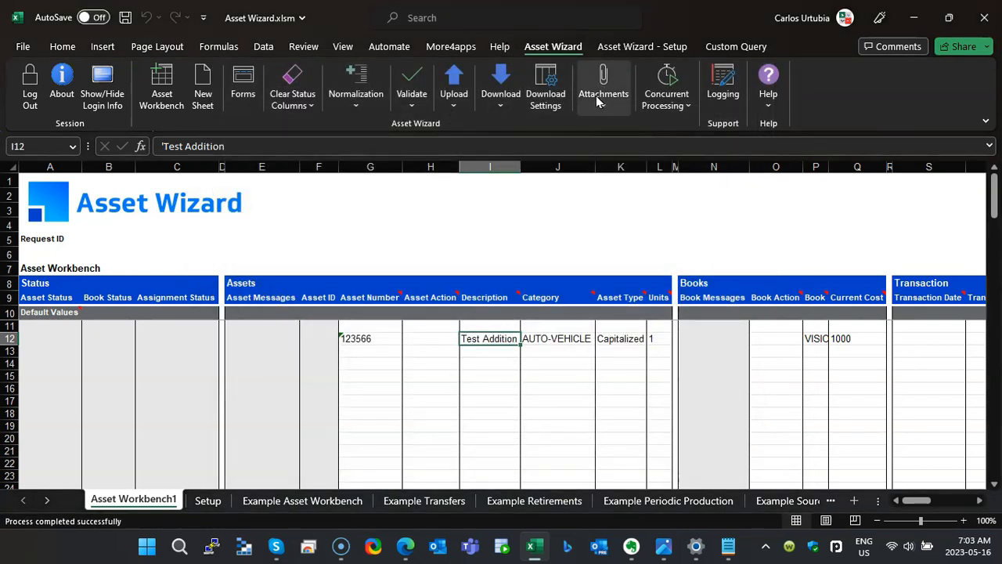
- Clear the status and ID columns and remove the asset number from row 12
{"action": "left_click", "coordinate": [297, 106]}
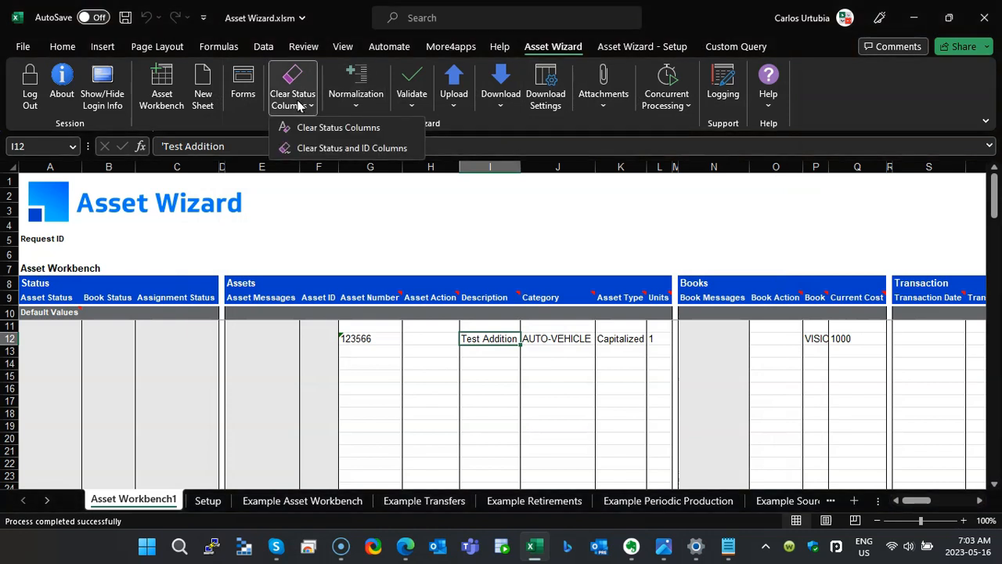
{"action": "left_click", "coordinate": [329, 149]}
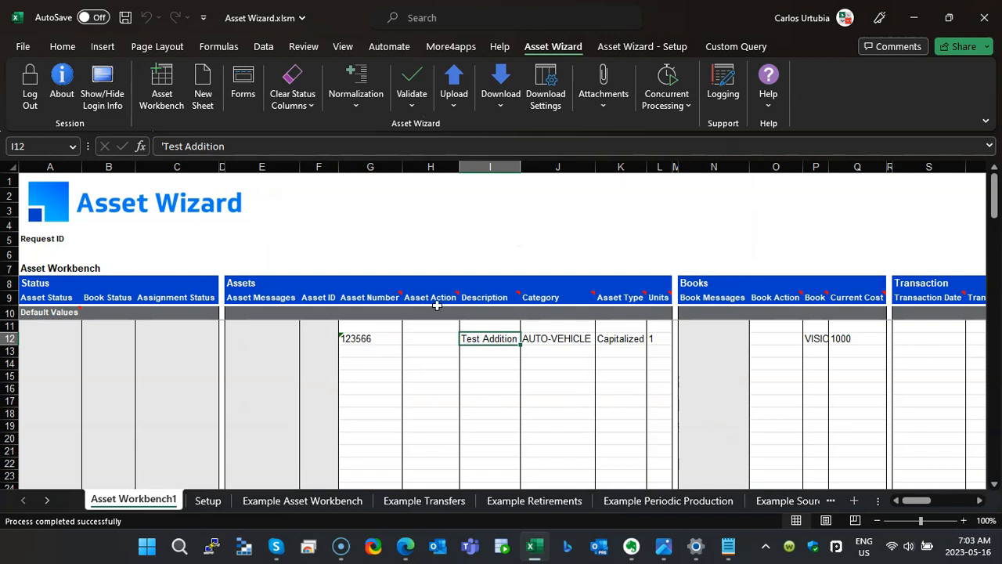
{"action": "left_click", "coordinate": [364, 337]}
{"action": "key", "text": "Delete"}
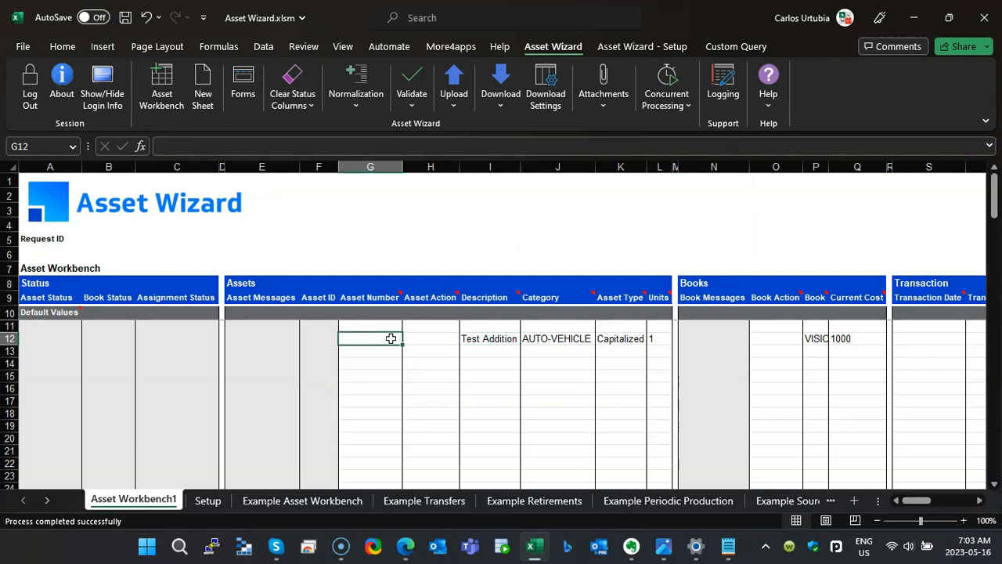
- Check the remaining values of row 12 across the Books, Transaction and Assignments columns
{"action": "key", "text": "Right"}
{"action": "key", "text": "Right"}
{"action": "key", "text": "Right"}
{"action": "key", "text": "Right"}
{"action": "key", "text": "Right"}
{"action": "key", "text": "Right"}
{"action": "key", "text": "Right"}
{"action": "key", "text": "Right"}
{"action": "key", "text": "Right"}
{"action": "key", "text": "Right"}
{"action": "key", "text": "Right"}
{"action": "key", "text": "Right"}
{"action": "key", "text": "Right"}
{"action": "key", "text": "Right"}
{"action": "key", "text": "Right"}
{"action": "key", "text": "Right"}
{"action": "key", "text": "Right"}
{"action": "key", "text": "Right"}
{"action": "key", "text": "Right"}
{"action": "key", "text": "Right"}
{"action": "key", "text": "Right"}
{"action": "key", "text": "Right"}
{"action": "key", "text": "Right"}
{"action": "key", "text": "Right"}
{"action": "key", "text": "Left"}
{"action": "key", "text": "Left"}
{"action": "key", "text": "Left"}
{"action": "key", "text": "Left"}
{"action": "key", "text": "Left"}
{"action": "key", "text": "Left"}
{"action": "key", "text": "Left"}
{"action": "key", "text": "Left"}
{"action": "key", "text": "Left"}
{"action": "key", "text": "Right"}
{"action": "key", "text": "Right"}
{"action": "key", "text": "Left"}
{"action": "key", "text": "Left"}
{"action": "key", "text": "Left"}
{"action": "key", "text": "Left"}
{"action": "key", "text": "Left"}
{"action": "key", "text": "Left"}
{"action": "key", "text": "Left"}
{"action": "key", "text": "Left"}
{"action": "key", "text": "Left"}
{"action": "key", "text": "Left"}
{"action": "key", "text": "Left"}
{"action": "key", "text": "Left"}
{"action": "key", "text": "Left"}
{"action": "key", "text": "Left"}
{"action": "key", "text": "Left"}
{"action": "key", "text": "Left"}
{"action": "key", "text": "Left"}
{"action": "key", "text": "Left"}
{"action": "key", "text": "Left"}
{"action": "key", "text": "Left"}
{"action": "key", "text": "Left"}
{"action": "key", "text": "Left"}
{"action": "key", "text": "Left"}
{"action": "key", "text": "Left"}
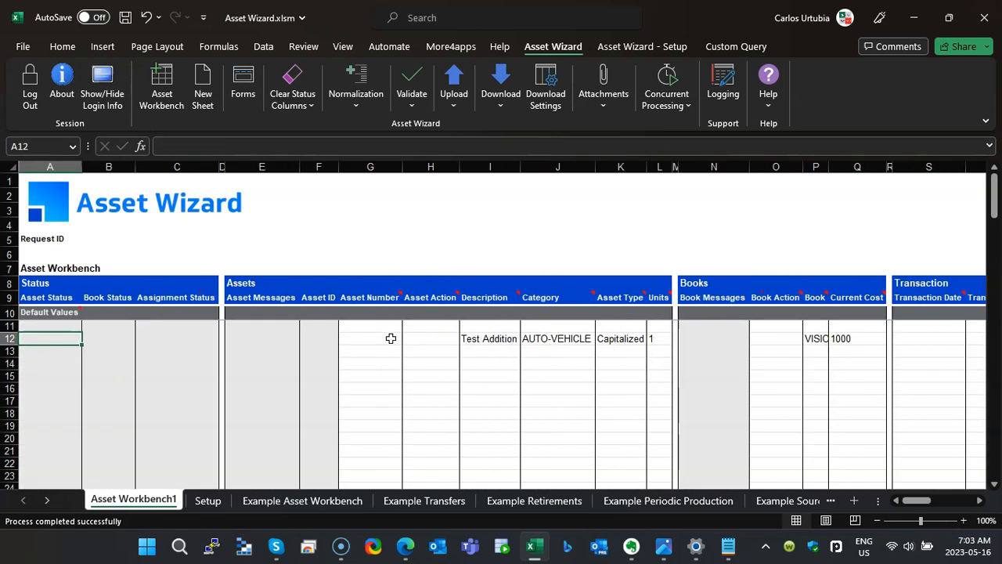
{"action": "left_click", "coordinate": [10, 339]}
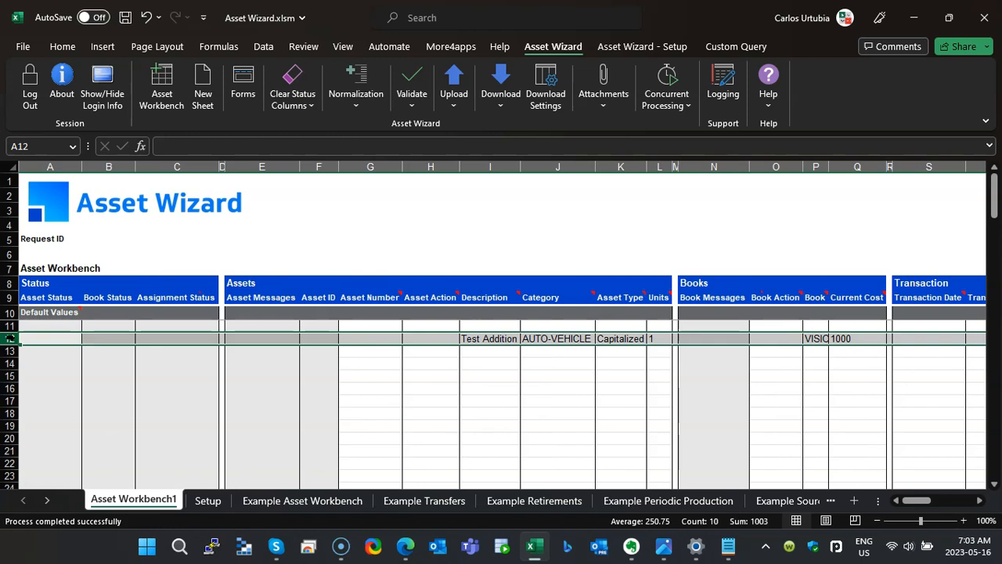
{"action": "key", "text": "shift+Left"}
{"action": "key", "text": "shift+Left"}
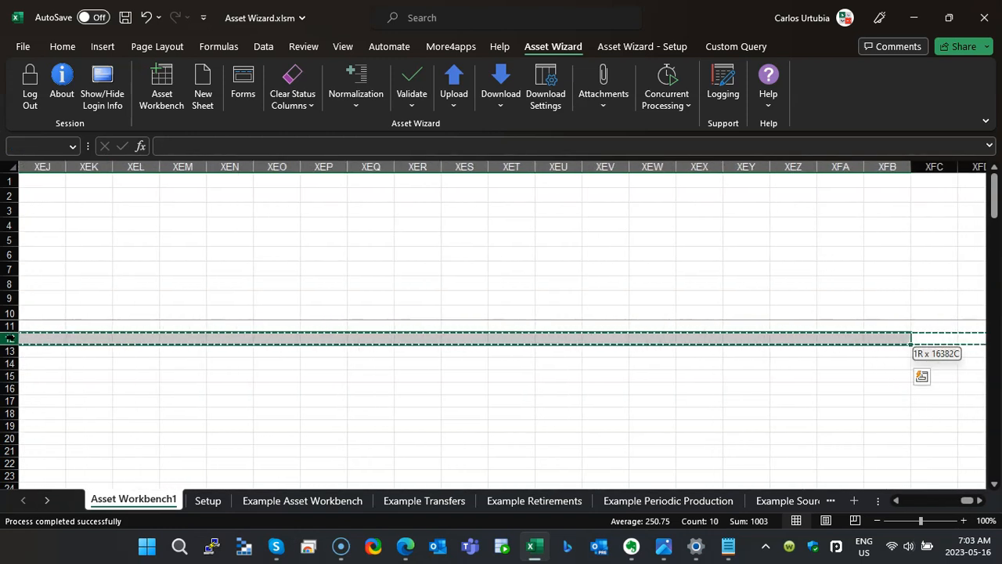
{"action": "key", "text": "ctrl+q"}
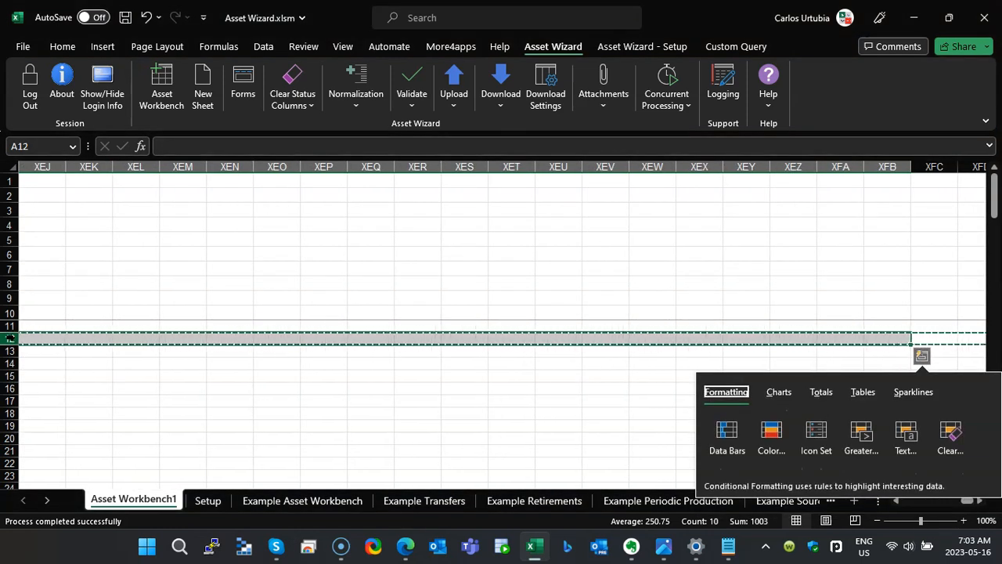
{"action": "key", "text": "Escape"}
- Copy row 12's data from the Asset Number through the Location column and fill it down to row 27
{"action": "key", "text": "Right"}
{"action": "key", "text": "Left"}
{"action": "key", "text": "Right"}
{"action": "key", "text": "Right"}
{"action": "key", "text": "Right"}
{"action": "key", "text": "Right"}
{"action": "key", "text": "Right"}
{"action": "key", "text": "Right"}
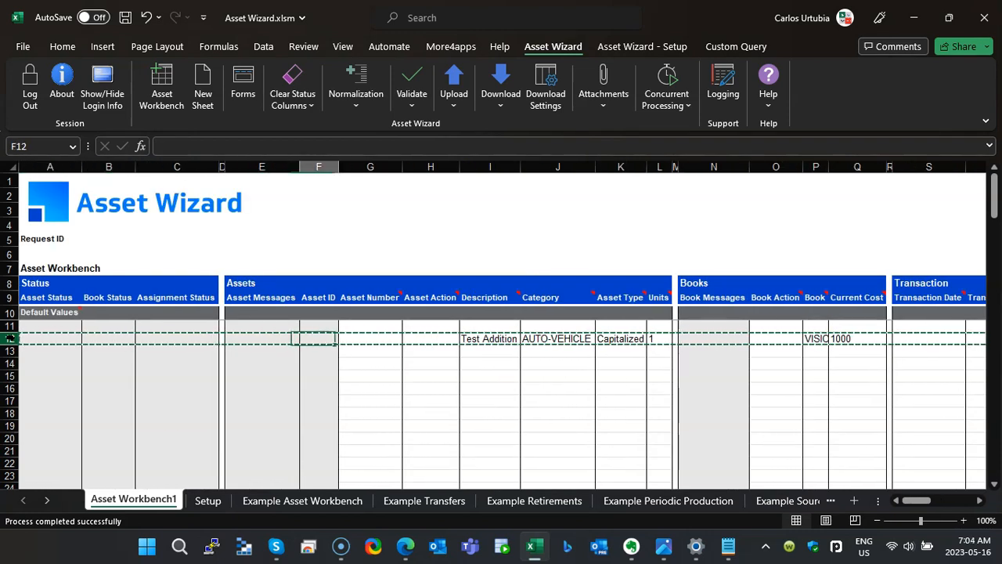
{"action": "key", "text": "shift+Right"}
{"action": "key", "text": "shift+Right"}
{"action": "key", "text": "shift+Right"}
{"action": "key", "text": "shift+Right"}
{"action": "key", "text": "shift+Right"}
{"action": "key", "text": "shift+Right"}
{"action": "key", "text": "shift+Right"}
{"action": "key", "text": "shift+Right"}
{"action": "key", "text": "shift+Right"}
{"action": "key", "text": "shift+Right"}
{"action": "key", "text": "shift+Right"}
{"action": "key", "text": "shift+Right"}
{"action": "key", "text": "shift+Right"}
{"action": "key", "text": "shift+Right"}
{"action": "key", "text": "shift+Right"}
{"action": "key", "text": "shift+Right"}
{"action": "key", "text": "shift+Right"}
{"action": "key", "text": "shift+Right"}
{"action": "key", "text": "shift+Right"}
{"action": "key", "text": "shift+Right"}
{"action": "key", "text": "shift+Right"}
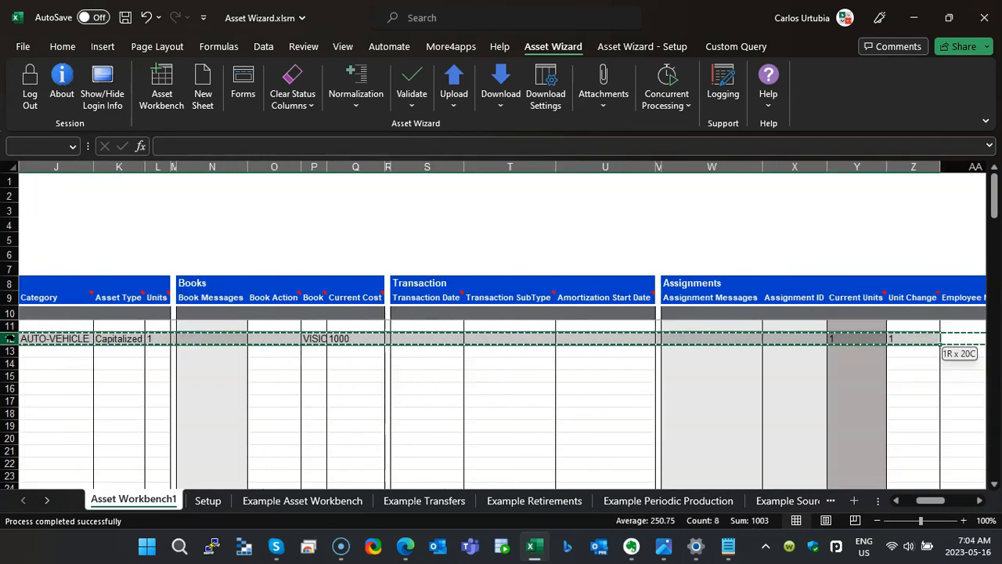
{"action": "key", "text": "shift+Left"}
{"action": "key", "text": "shift+Left"}
{"action": "key", "text": "shift+Left"}
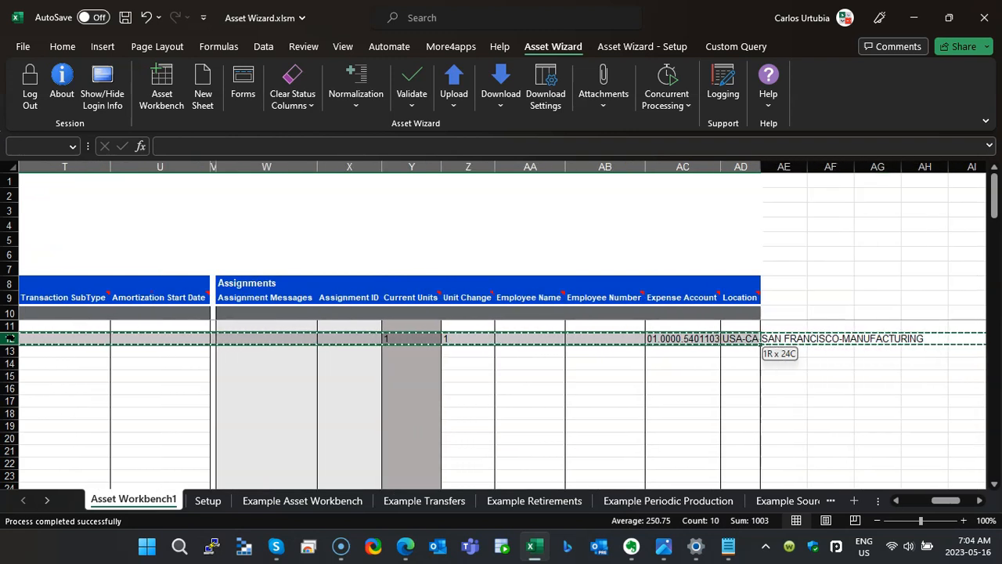
{"action": "key", "text": "shift+Down"}
{"action": "key", "text": "shift+Down"}
{"action": "key", "text": "shift+Down"}
{"action": "key", "text": "shift+Down"}
{"action": "key", "text": "shift+Down"}
{"action": "key", "text": "shift+Down"}
{"action": "key", "text": "shift+Down"}
{"action": "key", "text": "shift+Down"}
{"action": "key", "text": "shift+Down"}
{"action": "key", "text": "shift+Down"}
{"action": "key", "text": "shift+Down"}
{"action": "key", "text": "shift+Down"}
{"action": "key", "text": "shift+Down"}
{"action": "key", "text": "shift+Down"}
{"action": "key", "text": "shift+Down"}
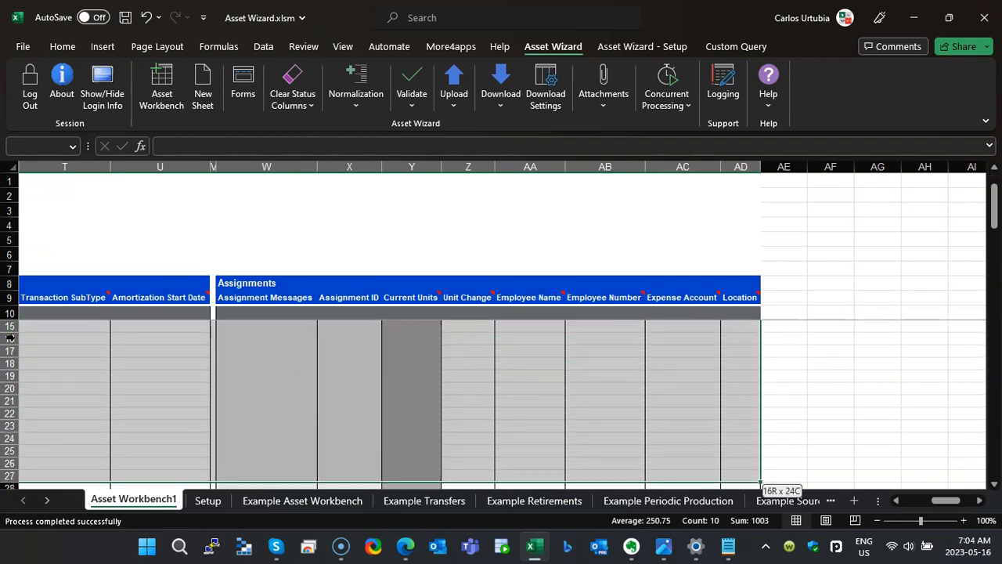
{"action": "key", "text": "ctrl+v"}
- Set the default value of the Asset Action column in row 10 to Addition
{"action": "key", "text": "Left"}
{"action": "key", "text": "Left"}
{"action": "key", "text": "Left"}
{"action": "key", "text": "Left"}
{"action": "key", "text": "Left"}
{"action": "key", "text": "Up"}
{"action": "key", "text": "Up"}
{"action": "key", "text": "Up"}
{"action": "key", "text": "Up"}
{"action": "key", "text": "Right"}
{"action": "key", "text": "Right"}
{"action": "key", "text": "Right"}
{"action": "key", "text": "Right"}
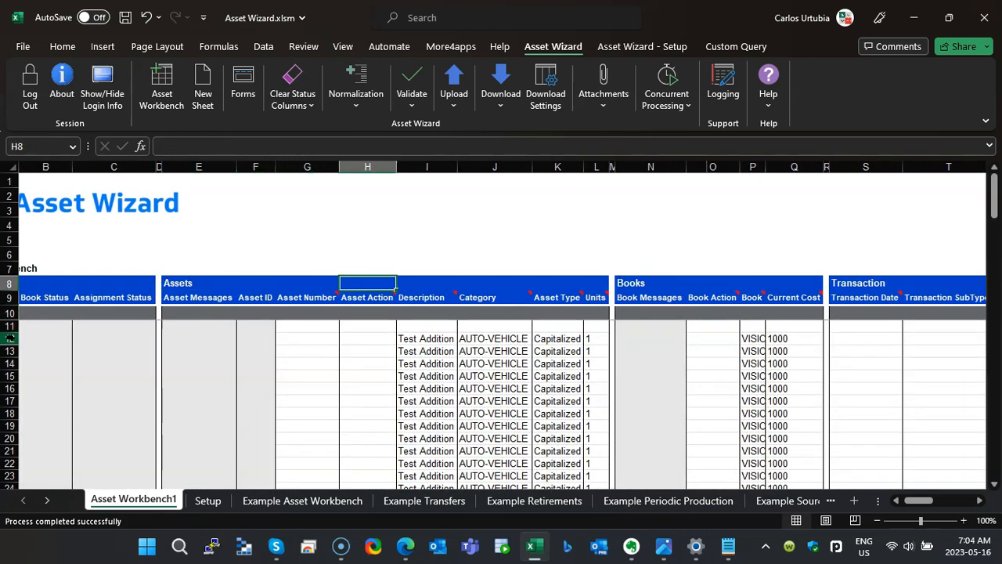
{"action": "key", "text": "Down"}
{"action": "key", "text": "Down"}
{"action": "type", "text": "Addi"}
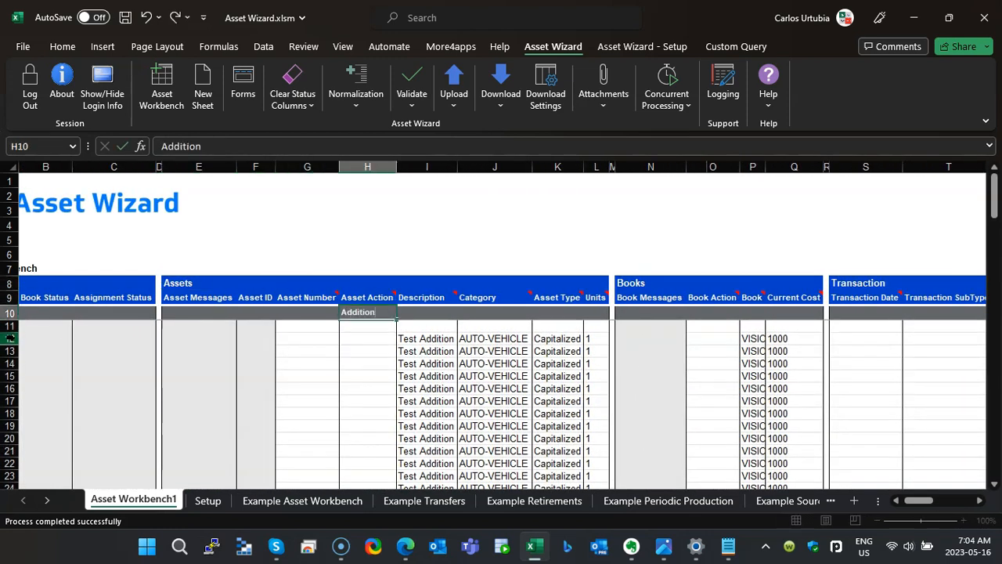
{"action": "key", "text": "Return"}
- Upload only the selected records in rows 12 to 27 and dismiss the processing report when it finishes
{"action": "key", "text": "Down"}
{"action": "key", "text": "Right"}
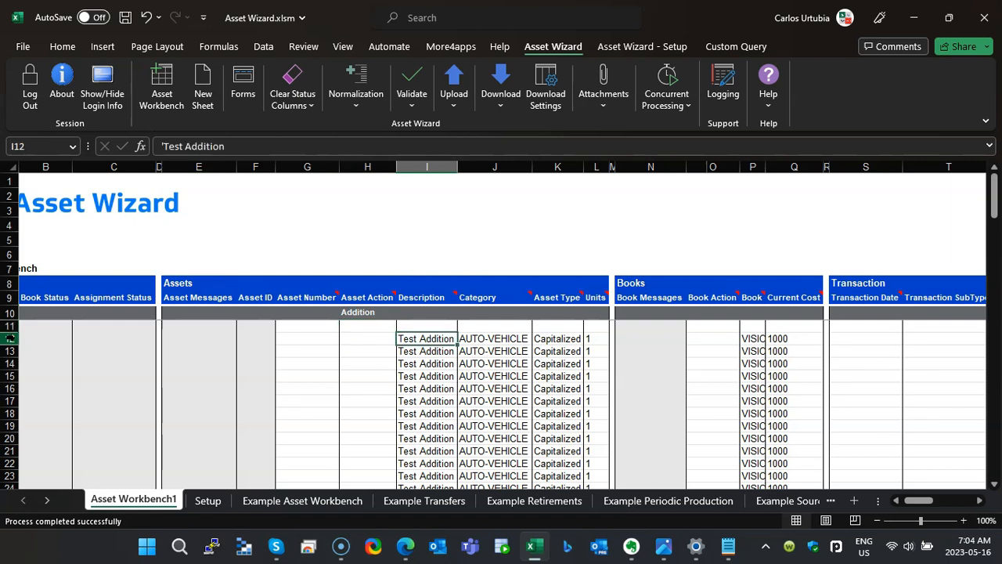
{"action": "key", "text": "ctrl+shift+Down"}
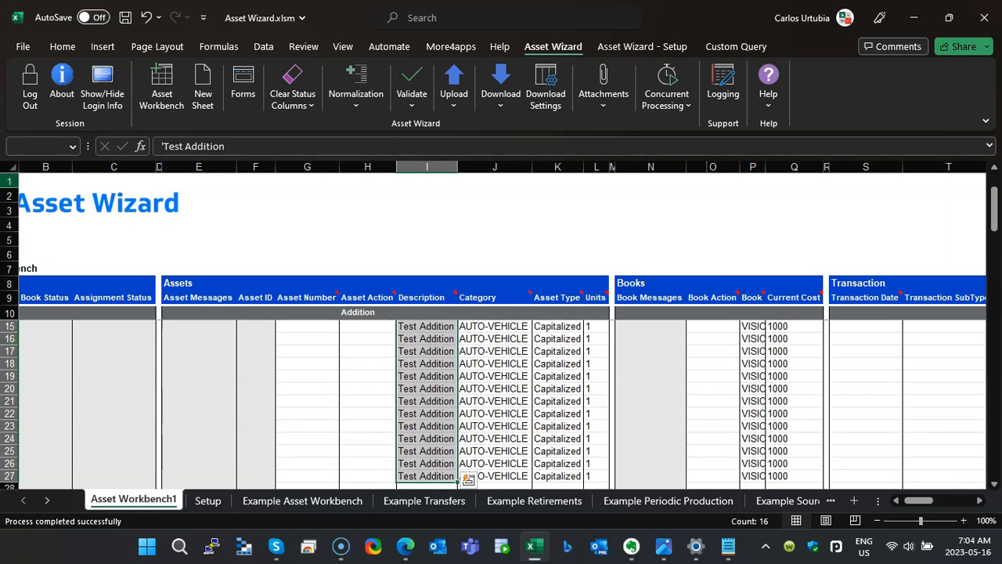
{"action": "left_click", "coordinate": [454, 88]}
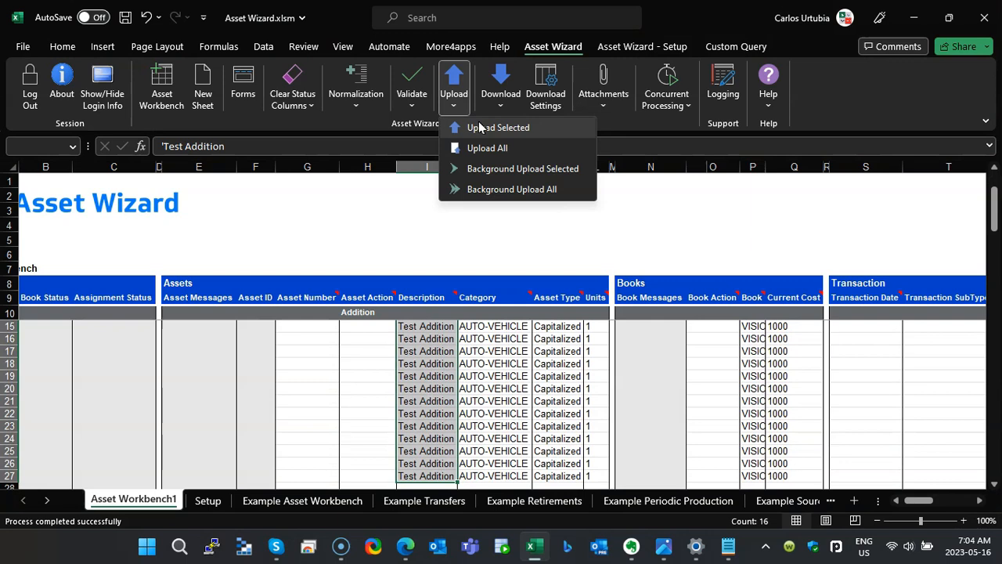
{"action": "left_click", "coordinate": [480, 128]}
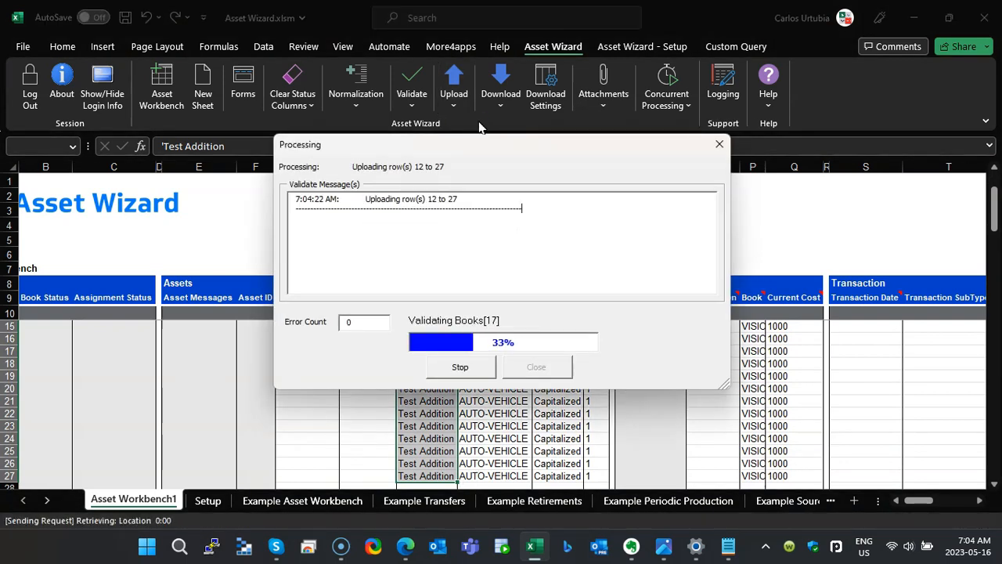
{"action": "left_click_drag", "start_coordinate": [490, 147], "coordinate": [729, 166]}
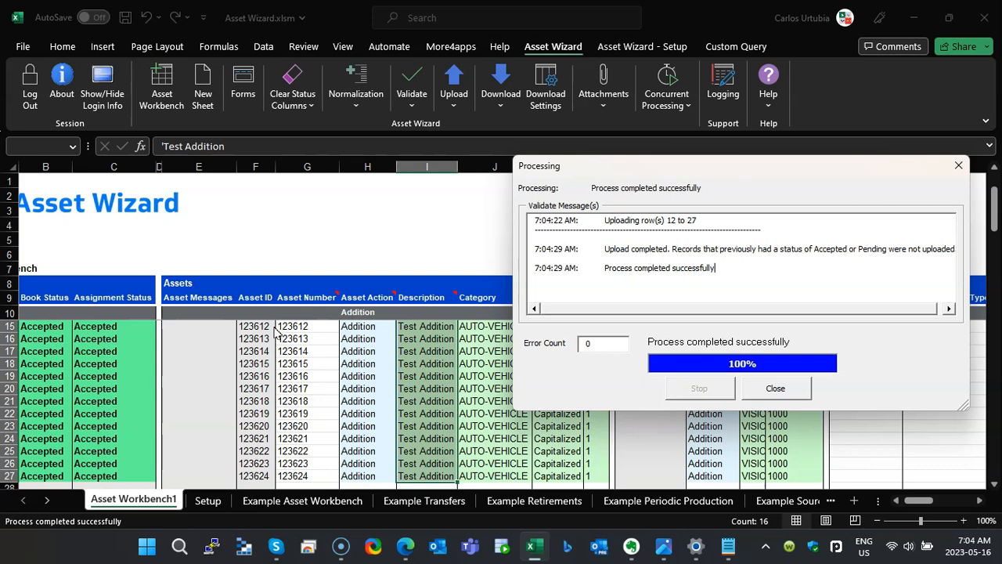
{"action": "left_click", "coordinate": [807, 388]}
- Copy row 27's data from the Description through the Location column into row 28
{"action": "scroll", "coordinate": [546, 416], "scroll_direction": "down", "scroll_amount": 3}
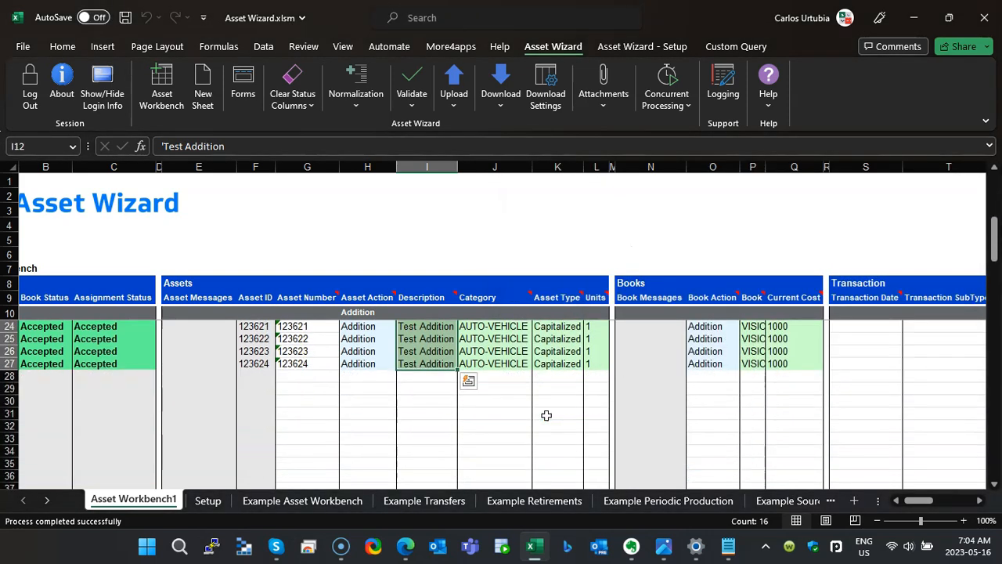
{"action": "scroll", "coordinate": [547, 415], "scroll_direction": "down", "scroll_amount": 1}
{"action": "left_click", "coordinate": [368, 351]}
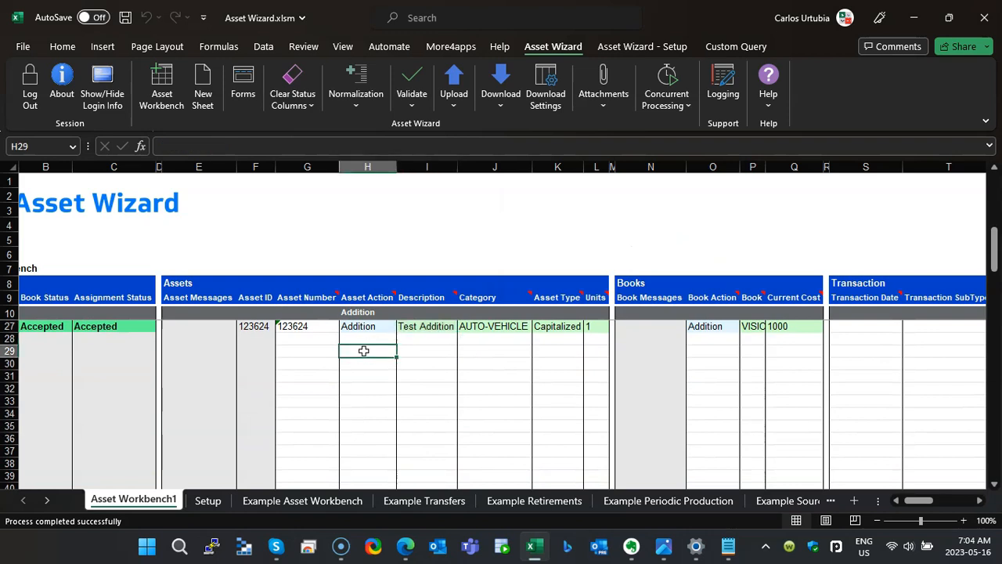
{"action": "left_click", "coordinate": [441, 326]}
{"action": "key", "text": "shift+Right"}
{"action": "key", "text": "shift+Right"}
{"action": "key", "text": "shift+Right"}
{"action": "key", "text": "shift+Right"}
{"action": "key", "text": "shift+Right"}
{"action": "key", "text": "shift+Right"}
{"action": "key", "text": "shift+Right"}
{"action": "key", "text": "shift+Right"}
{"action": "key", "text": "shift+Right"}
{"action": "key", "text": "shift+Right"}
{"action": "key", "text": "shift+Right"}
{"action": "key", "text": "shift+Right"}
{"action": "key", "text": "shift+Right"}
{"action": "key", "text": "shift+Right"}
{"action": "key", "text": "shift+Right"}
{"action": "key", "text": "shift+Right"}
{"action": "key", "text": "shift+Right"}
{"action": "key", "text": "shift+Right"}
{"action": "key", "text": "shift+Right"}
{"action": "key", "text": "shift+Right"}
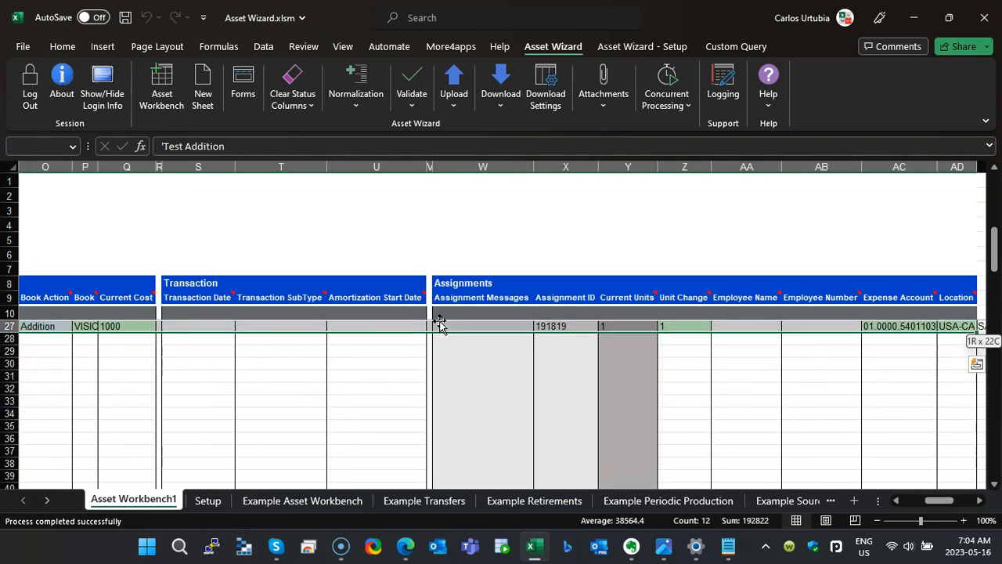
{"action": "key", "text": "ctrl+c"}
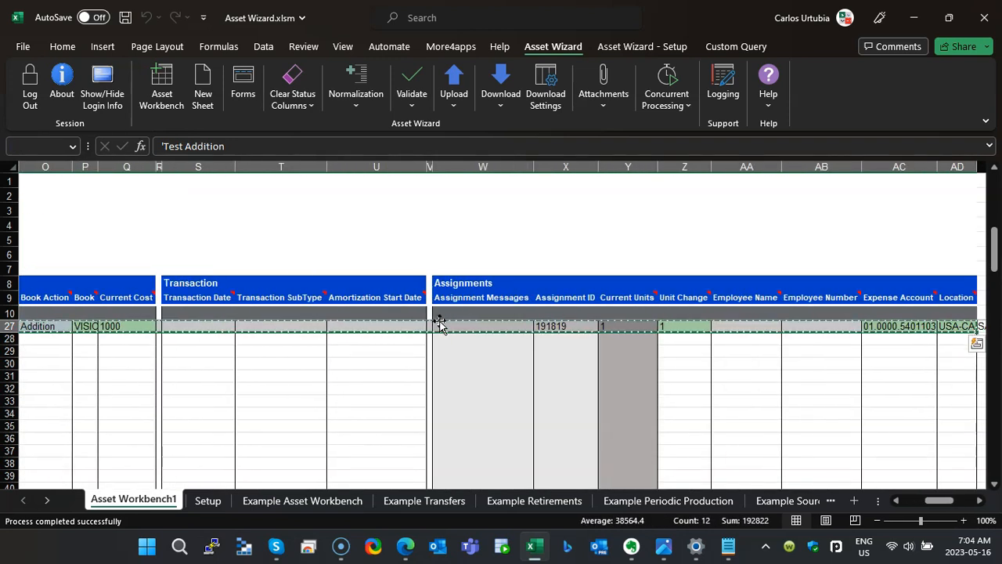
{"action": "key", "text": "Down"}
{"action": "key", "text": "ctrl+v"}
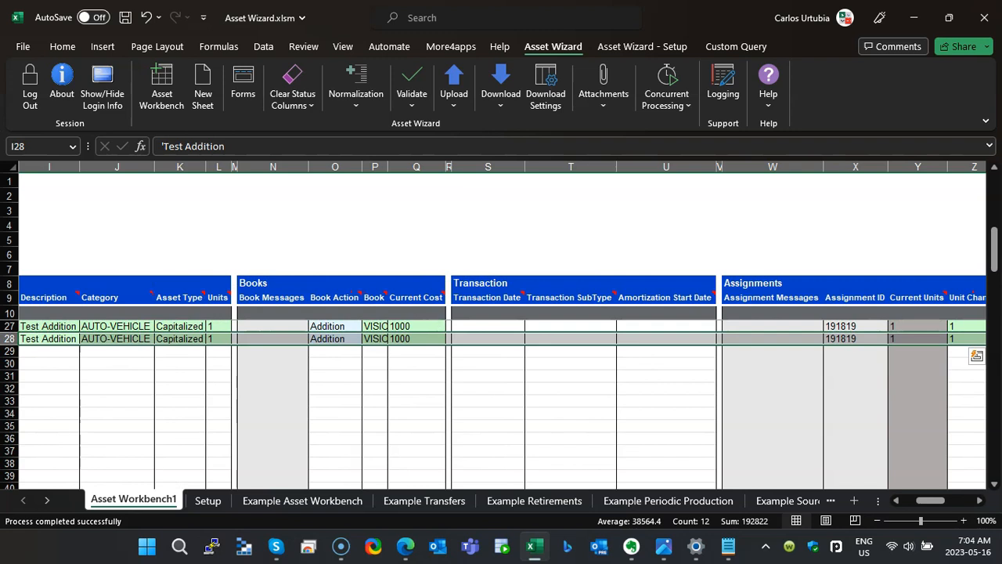
- In row 28's Assets form, clear the minor category and view the AUTO category combinations, leaving the form without saving
{"action": "double_click", "coordinate": [44, 340]}
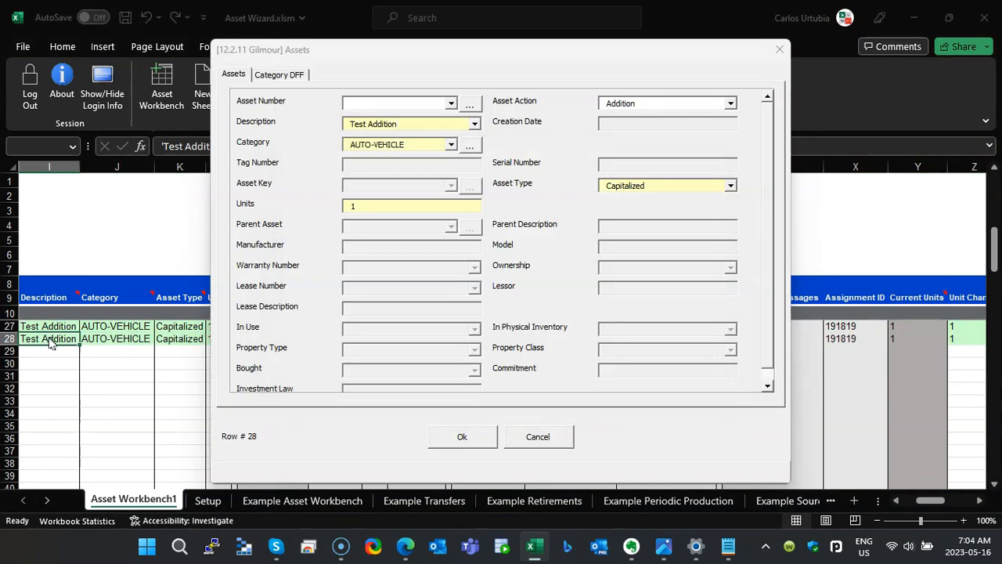
{"action": "double_click", "coordinate": [439, 141]}
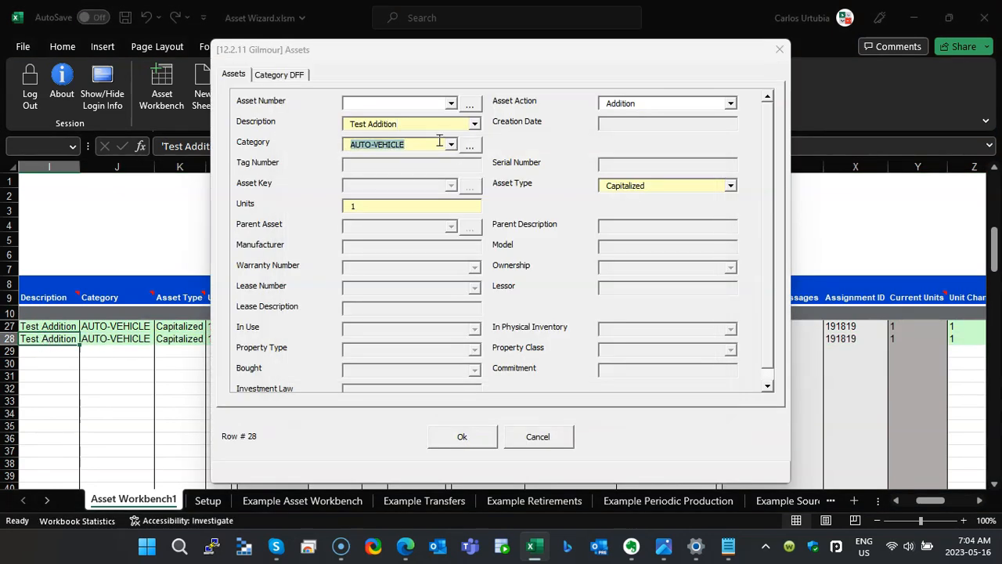
{"action": "left_click", "coordinate": [469, 145]}
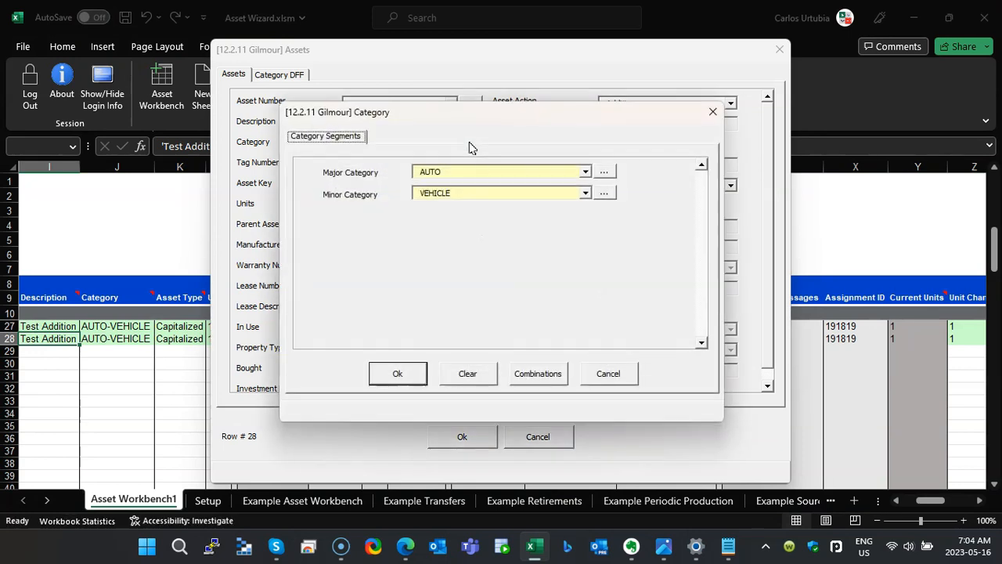
{"action": "double_click", "coordinate": [492, 192]}
{"action": "key", "text": "BackSpace"}
{"action": "left_click", "coordinate": [542, 376]}
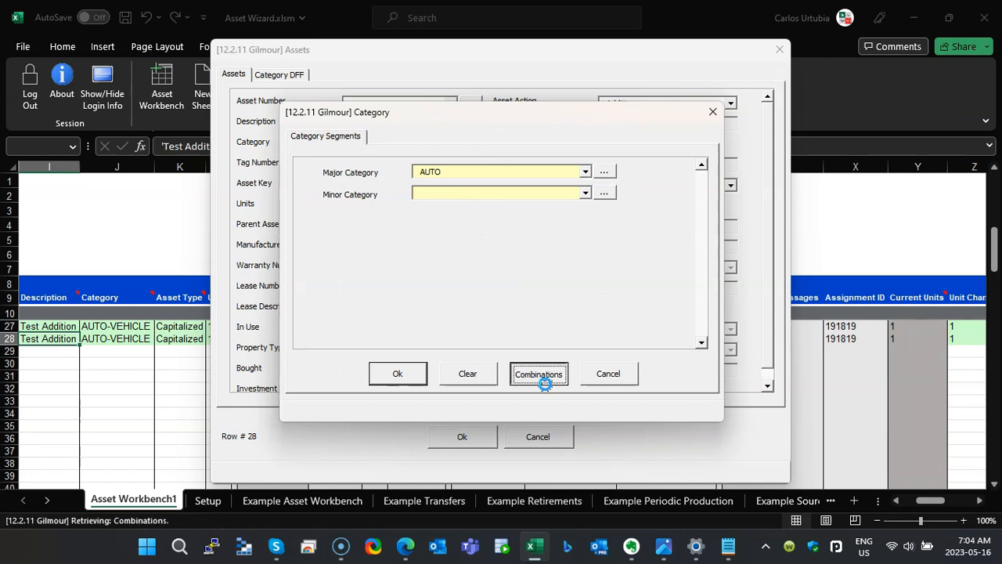
{"action": "left_click", "coordinate": [679, 258]}
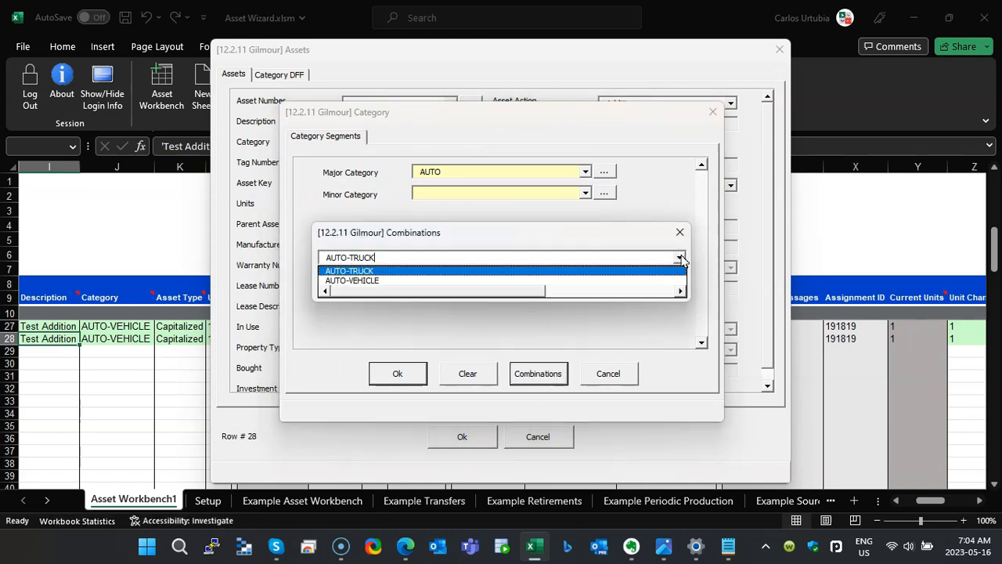
{"action": "left_click", "coordinate": [680, 234]}
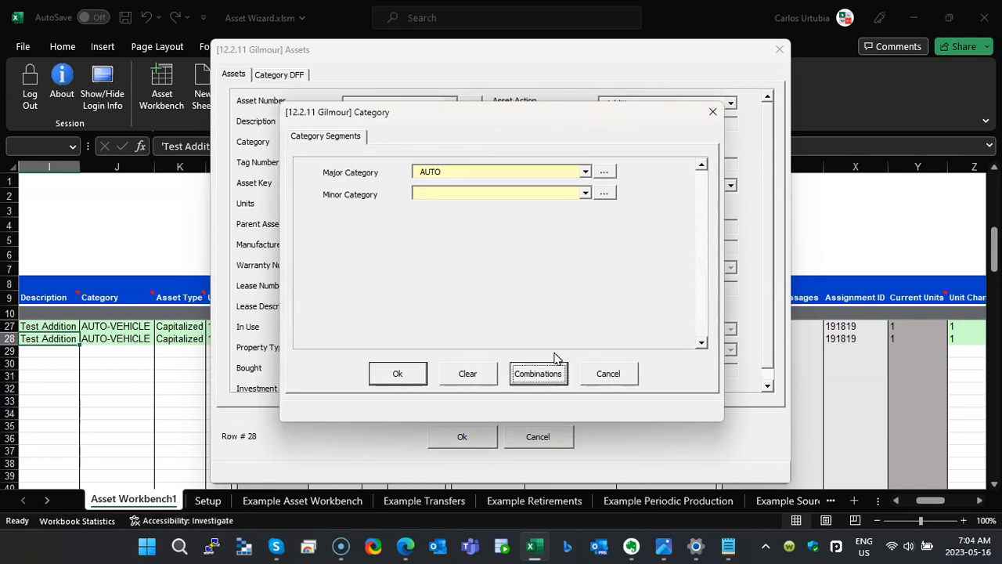
{"action": "left_click", "coordinate": [627, 382]}
{"action": "left_click", "coordinate": [540, 439]}
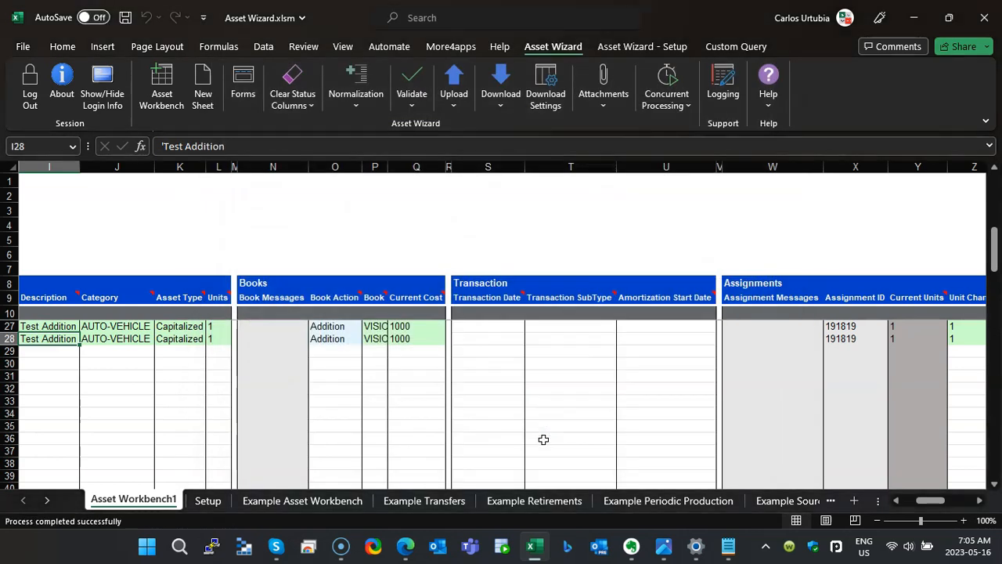
- Examine the Status and Assets columns of rows 27 and 28
{"action": "left_click", "coordinate": [190, 379]}
{"action": "key", "text": "Left"}
{"action": "key", "text": "Left"}
{"action": "key", "text": "Left"}
{"action": "key", "text": "Left"}
{"action": "key", "text": "Left"}
{"action": "key", "text": "Left"}
{"action": "key", "text": "Left"}
{"action": "key", "text": "Left"}
{"action": "key", "text": "Left"}
{"action": "key", "text": "Left"}
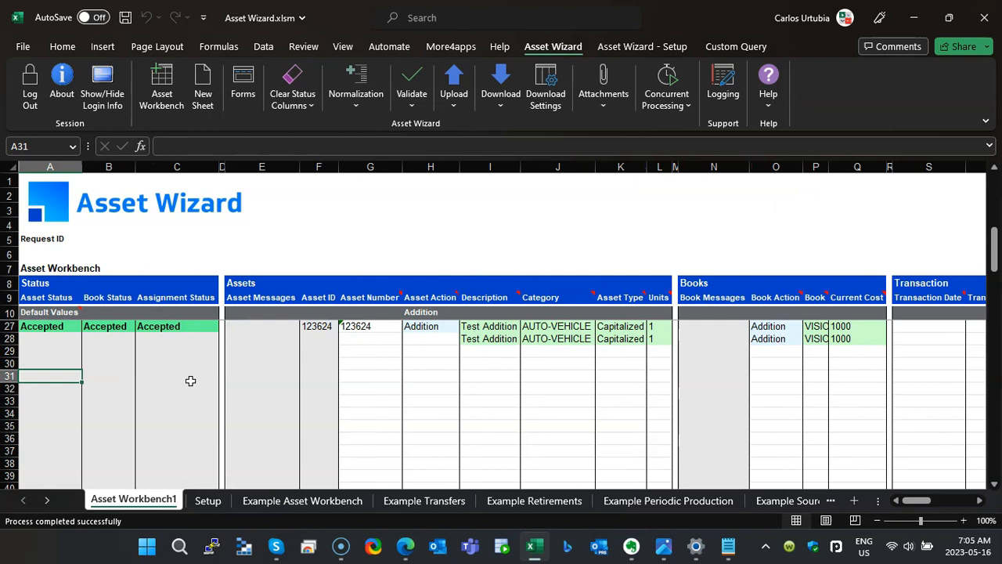
- Generate a new sheet with all columns in Asset Workbench mode and acknowledge its creation
{"action": "left_click", "coordinate": [165, 93]}
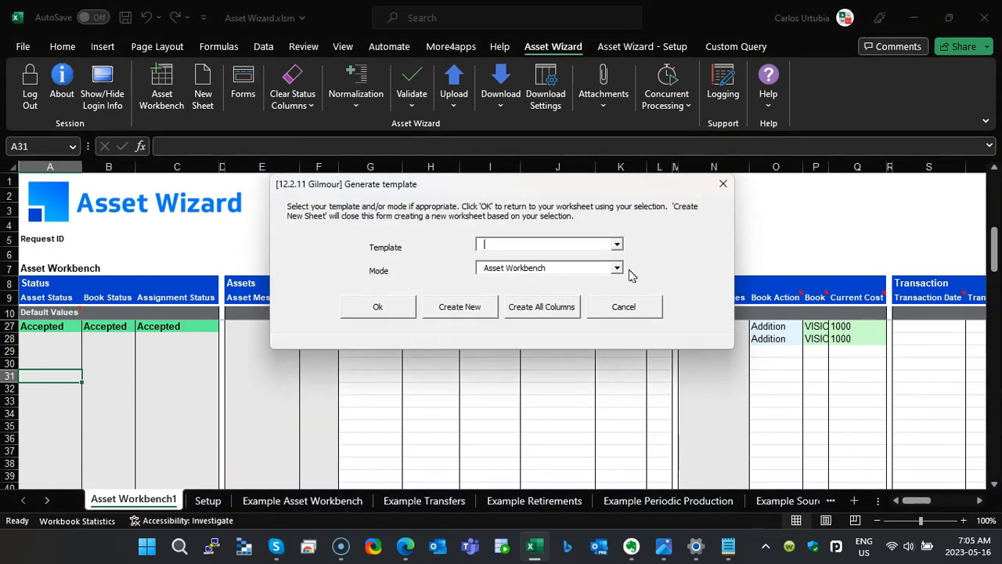
{"action": "left_click", "coordinate": [553, 312]}
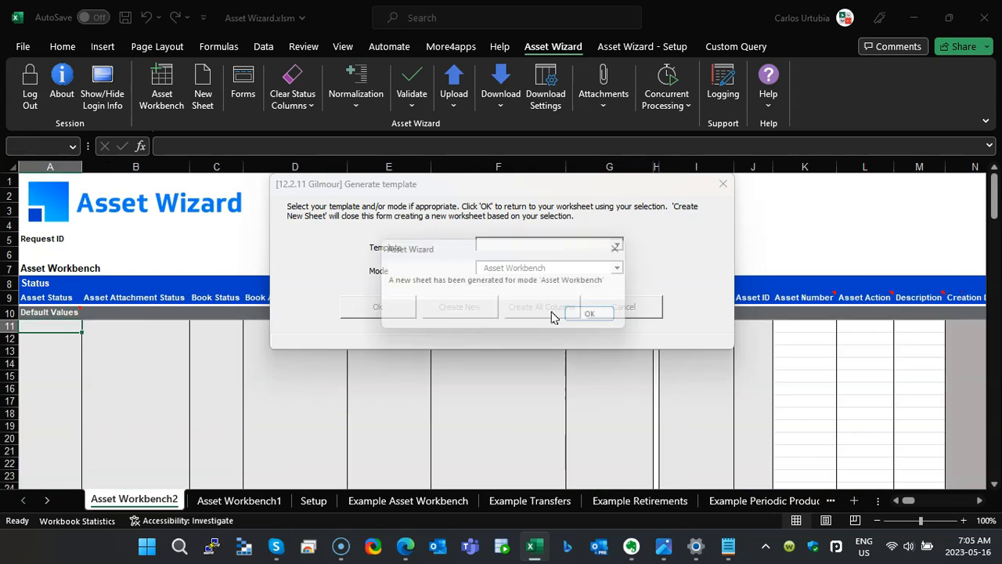
{"action": "left_click", "coordinate": [613, 318]}
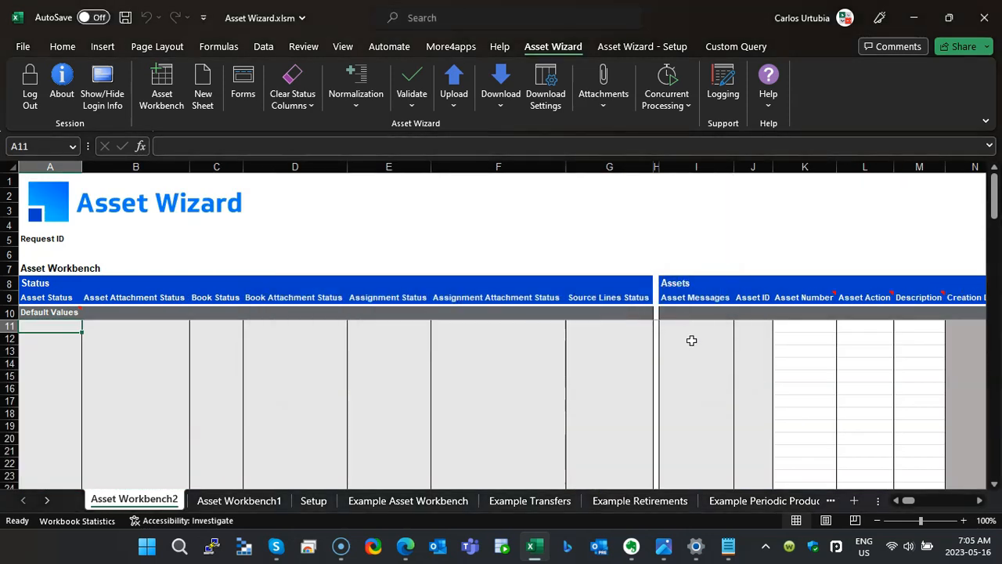
- Examine the new sheet's column groups along row 12, from Assets through Depreciation, Transaction and Book Attachments to Assignments
{"action": "left_click", "coordinate": [757, 337]}
{"action": "key", "text": "Right"}
{"action": "key", "text": "Right"}
{"action": "key", "text": "Right"}
{"action": "key", "text": "Right"}
{"action": "key", "text": "Right"}
{"action": "key", "text": "Right"}
{"action": "key", "text": "Right"}
{"action": "key", "text": "Right"}
{"action": "key", "text": "Right"}
{"action": "key", "text": "Right"}
{"action": "key", "text": "Right"}
{"action": "key", "text": "Right"}
{"action": "key", "text": "Right"}
{"action": "key", "text": "Right"}
{"action": "key", "text": "Right"}
{"action": "key", "text": "Right"}
{"action": "key", "text": "Right"}
{"action": "key", "text": "Right"}
{"action": "key", "text": "Right"}
{"action": "key", "text": "Right"}
{"action": "key", "text": "Right"}
{"action": "key", "text": "Right"}
{"action": "key", "text": "Right"}
{"action": "key", "text": "Right"}
{"action": "key", "text": "Right"}
{"action": "key", "text": "Right"}
{"action": "key", "text": "Right"}
{"action": "key", "text": "Right"}
{"action": "key", "text": "Right"}
{"action": "key", "text": "Right"}
{"action": "key", "text": "Right"}
{"action": "key", "text": "Right"}
{"action": "key", "text": "Right"}
{"action": "key", "text": "Right"}
{"action": "key", "text": "Right"}
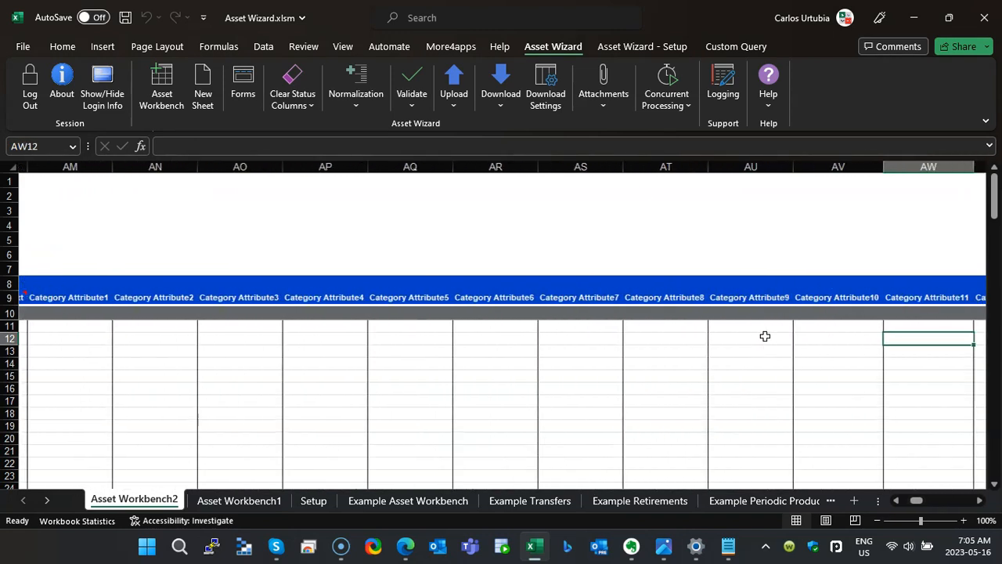
{"action": "key", "text": "Right"}
{"action": "key", "text": "Right"}
{"action": "key", "text": "Right"}
{"action": "key", "text": "Right"}
{"action": "key", "text": "Right"}
{"action": "key", "text": "Right"}
{"action": "key", "text": "Right"}
{"action": "key", "text": "Right"}
{"action": "key", "text": "Right"}
{"action": "key", "text": "Right"}
{"action": "key", "text": "Right"}
{"action": "key", "text": "Right"}
{"action": "key", "text": "Right"}
{"action": "key", "text": "Right"}
{"action": "key", "text": "Right"}
{"action": "key", "text": "Right"}
{"action": "key", "text": "Right"}
{"action": "key", "text": "Right"}
{"action": "key", "text": "Right"}
{"action": "key", "text": "Right"}
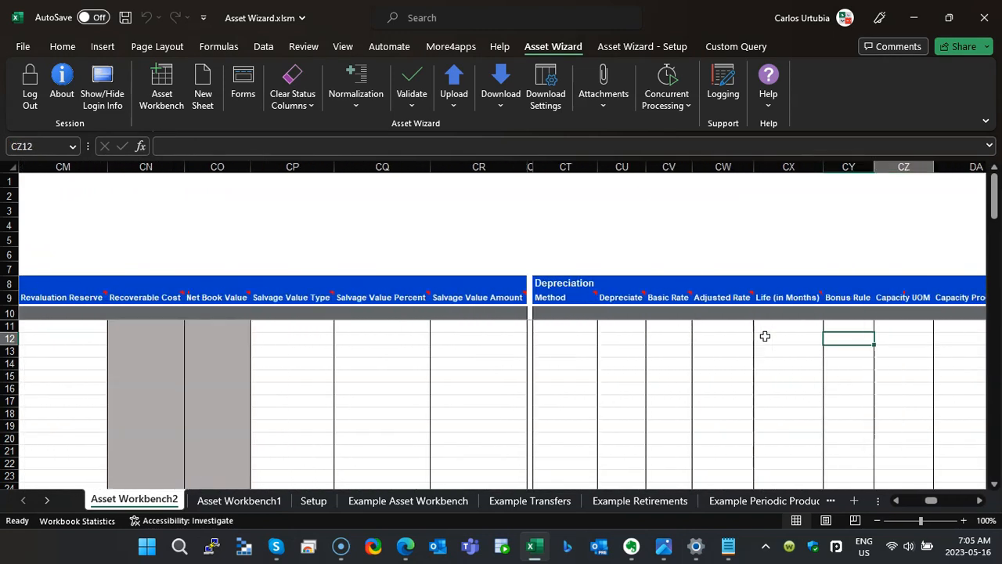
{"action": "key", "text": "Right"}
{"action": "key", "text": "Right"}
{"action": "key", "text": "Right"}
{"action": "key", "text": "Right"}
{"action": "key", "text": "Right"}
{"action": "key", "text": "Right"}
{"action": "key", "text": "Right"}
{"action": "key", "text": "Right"}
{"action": "key", "text": "Right"}
{"action": "key", "text": "Right"}
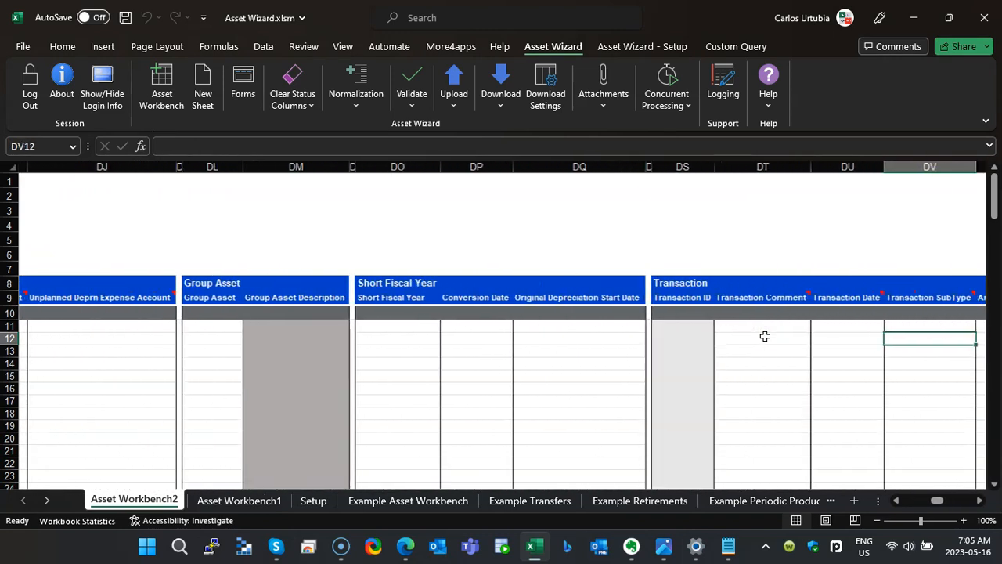
{"action": "key", "text": "Right"}
{"action": "key", "text": "Right"}
{"action": "key", "text": "Right"}
{"action": "key", "text": "Right"}
{"action": "key", "text": "Right"}
{"action": "key", "text": "Right"}
{"action": "key", "text": "Right"}
{"action": "key", "text": "Right"}
{"action": "key", "text": "Right"}
{"action": "key", "text": "Right"}
{"action": "key", "text": "Right"}
{"action": "key", "text": "Right"}
{"action": "key", "text": "Right"}
{"action": "key", "text": "Right"}
{"action": "key", "text": "Right"}
{"action": "key", "text": "Right"}
{"action": "key", "text": "Right"}
{"action": "key", "text": "Right"}
{"action": "key", "text": "Right"}
{"action": "key", "text": "Right"}
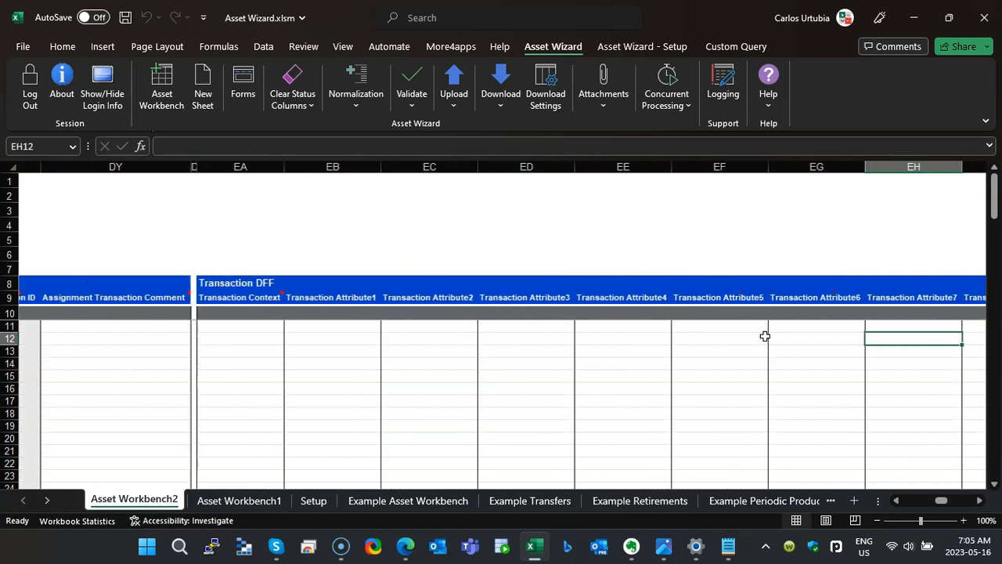
{"action": "key", "text": "Right"}
{"action": "key", "text": "Right"}
{"action": "key", "text": "Right"}
{"action": "key", "text": "Right"}
{"action": "key", "text": "Right"}
{"action": "key", "text": "Right"}
{"action": "key", "text": "Right"}
{"action": "key", "text": "Right"}
{"action": "key", "text": "Right"}
{"action": "key", "text": "Right"}
{"action": "key", "text": "Right"}
{"action": "key", "text": "Right"}
{"action": "key", "text": "Right"}
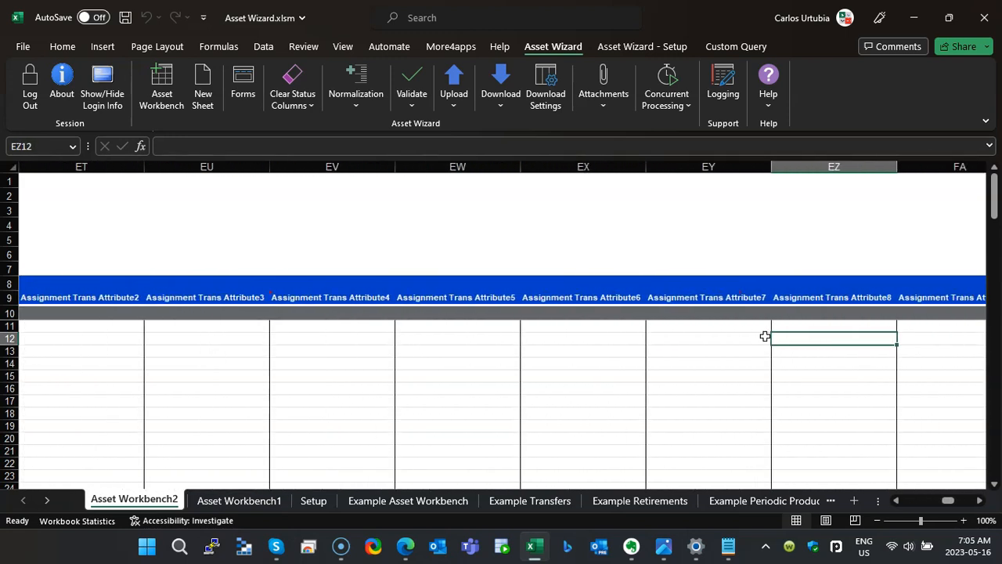
{"action": "key", "text": "Right"}
{"action": "key", "text": "Right"}
{"action": "key", "text": "Right"}
{"action": "key", "text": "Right"}
{"action": "key", "text": "Right"}
{"action": "key", "text": "Right"}
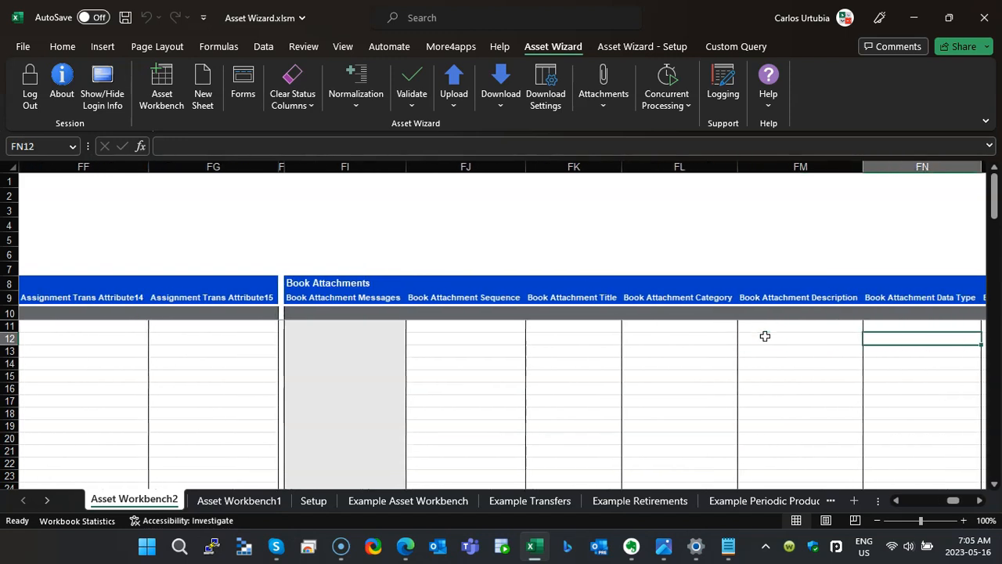
{"action": "key", "text": "Right"}
{"action": "key", "text": "Right"}
{"action": "key", "text": "Right"}
{"action": "key", "text": "Right"}
{"action": "key", "text": "Right"}
{"action": "key", "text": "Right"}
{"action": "key", "text": "Right"}
{"action": "key", "text": "Right"}
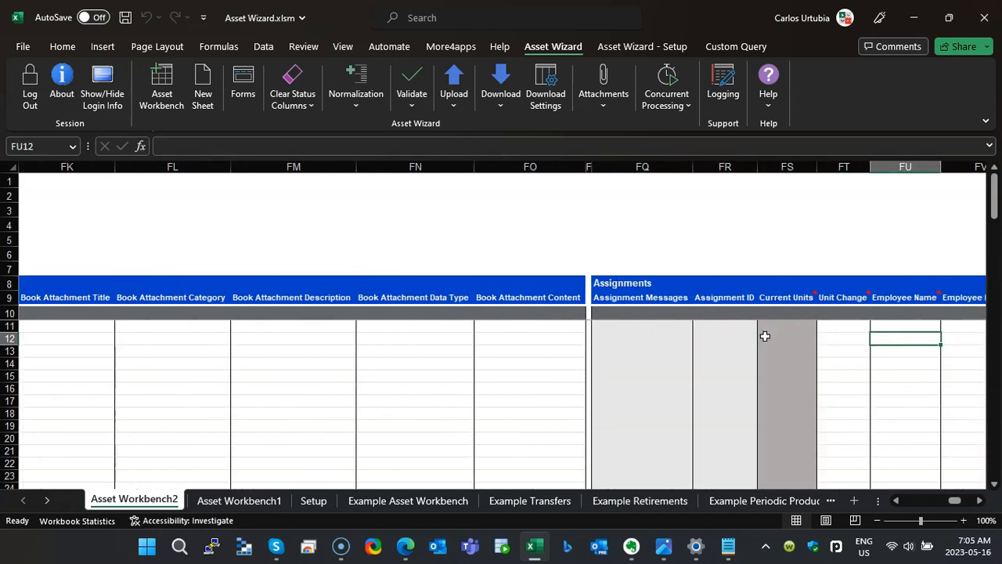
- Enter asset numbers 123566 and 123568 in the Asset Number column, rows 12 and 13
{"action": "key", "text": "Up"}
{"action": "key", "text": "Up"}
{"action": "key", "text": "Up"}
{"action": "key", "text": "Up"}
{"action": "key", "text": "Left"}
{"action": "key", "text": "ctrl+Left"}
{"action": "key", "text": "Home"}
{"action": "key", "text": "Down"}
{"action": "key", "text": "Down"}
{"action": "key", "text": "Down"}
{"action": "key", "text": "Down"}
{"action": "key", "text": "Right"}
{"action": "key", "text": "Right"}
{"action": "key", "text": "Right"}
{"action": "key", "text": "Right"}
{"action": "key", "text": "Right"}
{"action": "key", "text": "Right"}
{"action": "key", "text": "Right"}
{"action": "key", "text": "Right"}
{"action": "key", "text": "Right"}
{"action": "key", "text": "Right"}
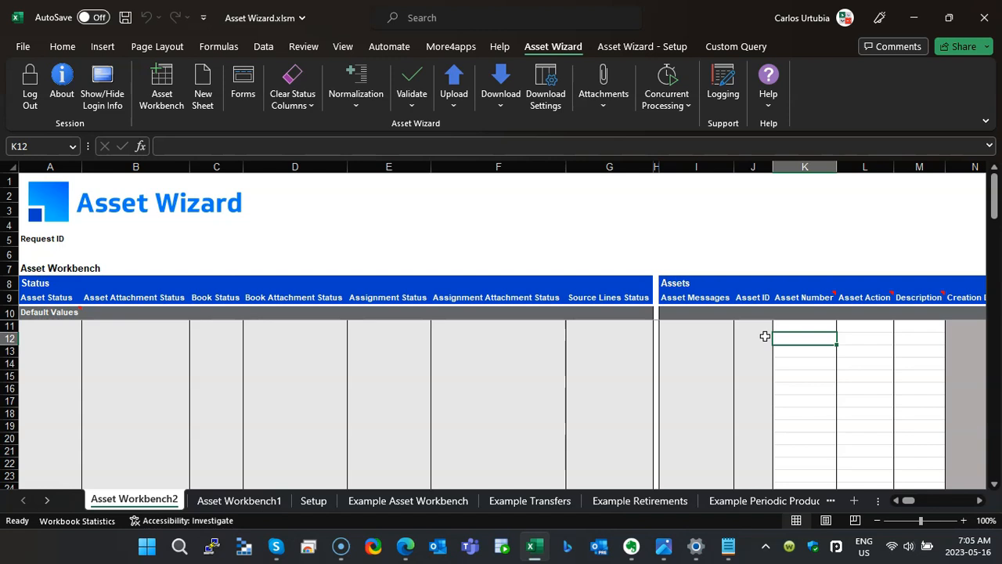
{"action": "type", "text": "12356"}
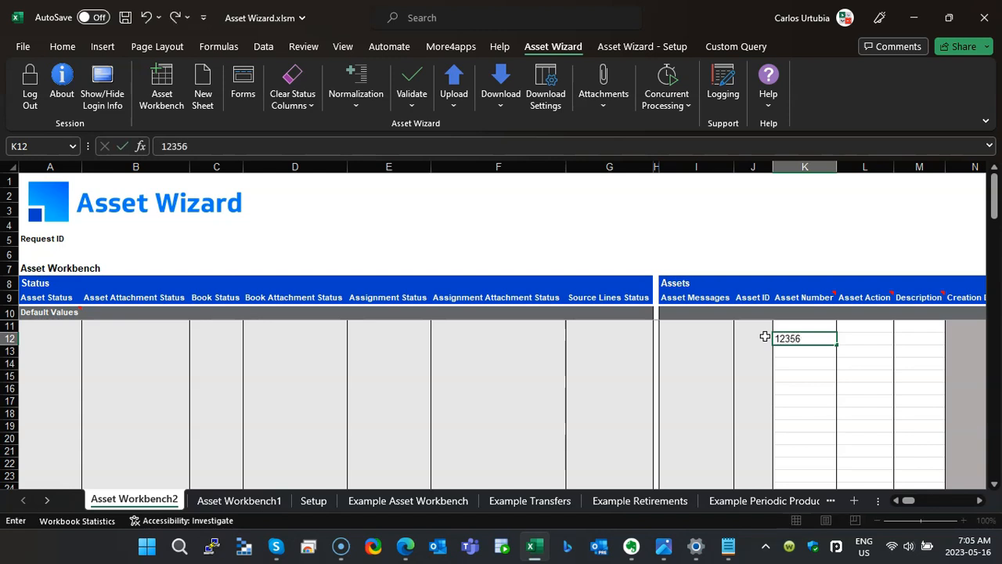
{"action": "type", "text": "6"}
{"action": "key", "text": "Return"}
{"action": "key", "text": "Up"}
{"action": "key", "text": "Return"}
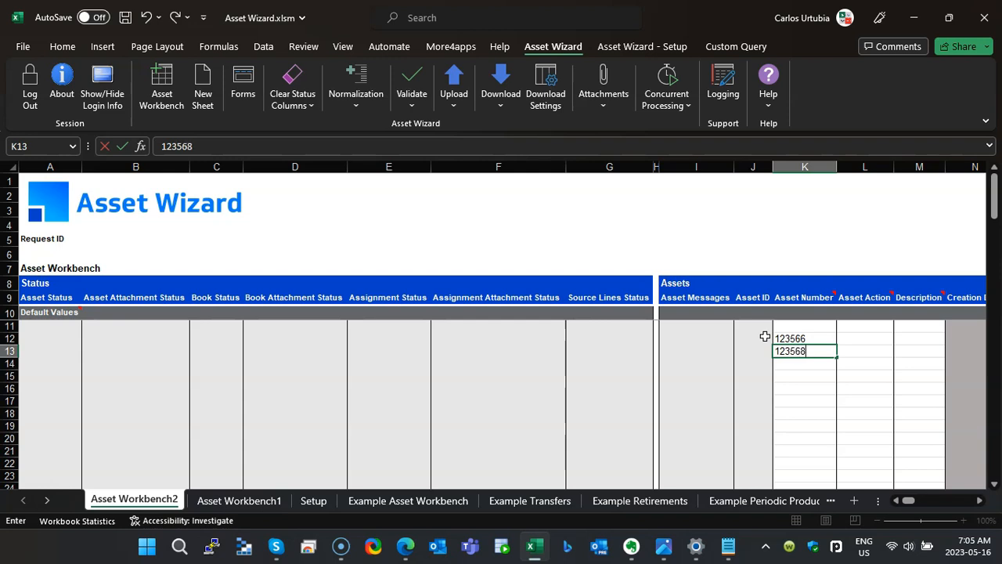
{"action": "key", "text": "Return"}
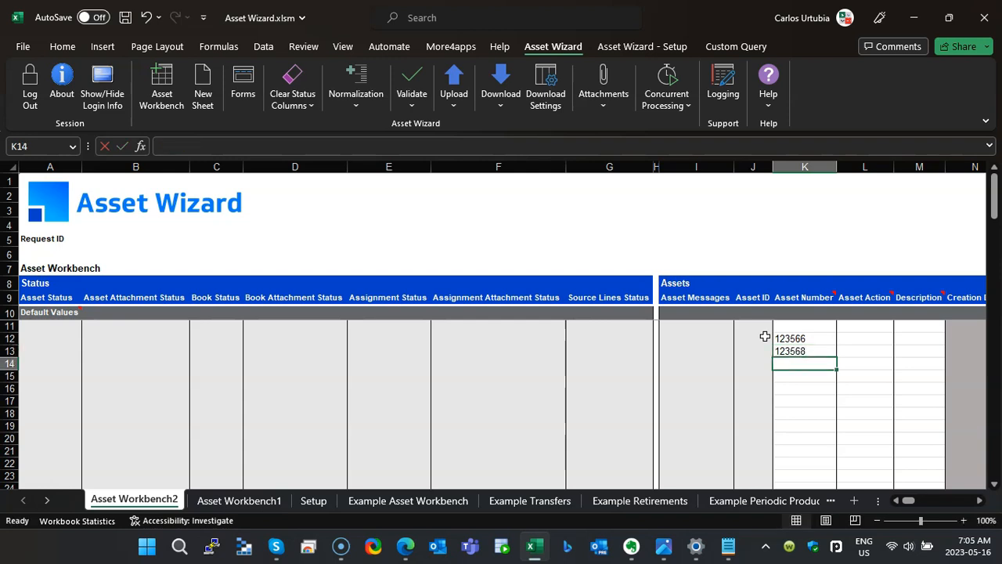
- Download the asset data for rows 12 and 13 using the sheet data and close the download progress form
{"action": "key", "text": "Up"}
{"action": "key", "text": "Up"}
{"action": "key", "text": "shift+Down"}
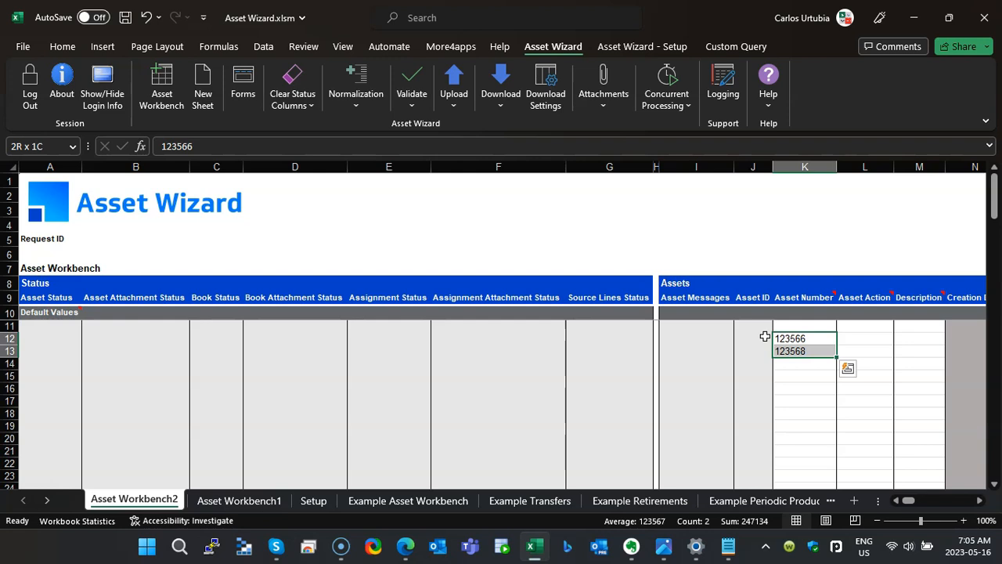
{"action": "left_click", "coordinate": [500, 93]}
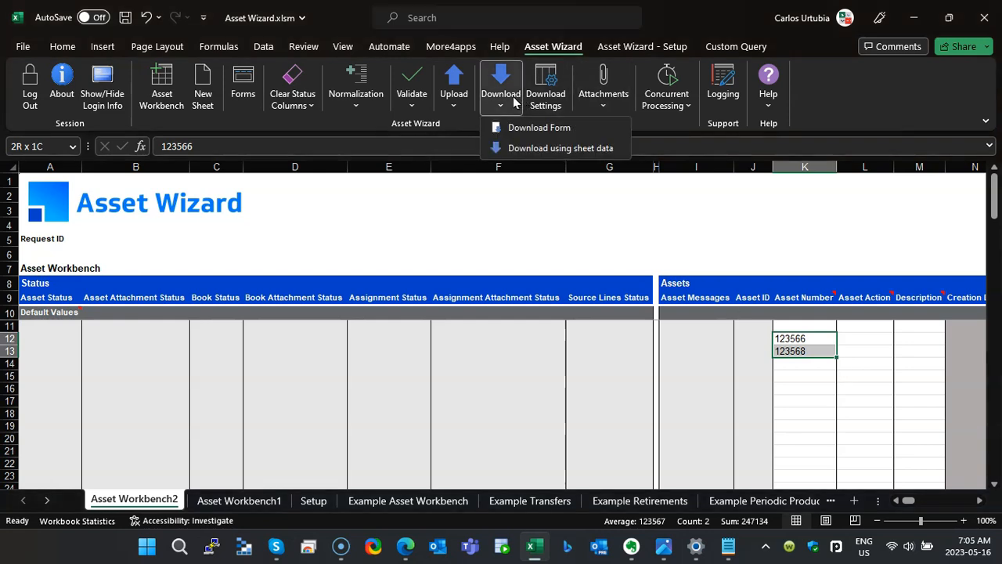
{"action": "left_click", "coordinate": [528, 149]}
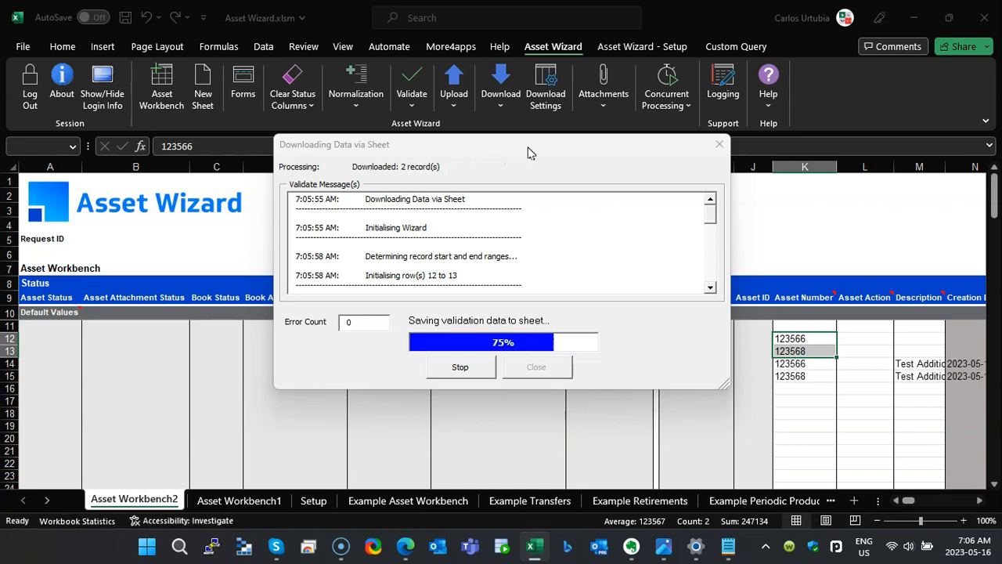
{"action": "left_click", "coordinate": [508, 330]}
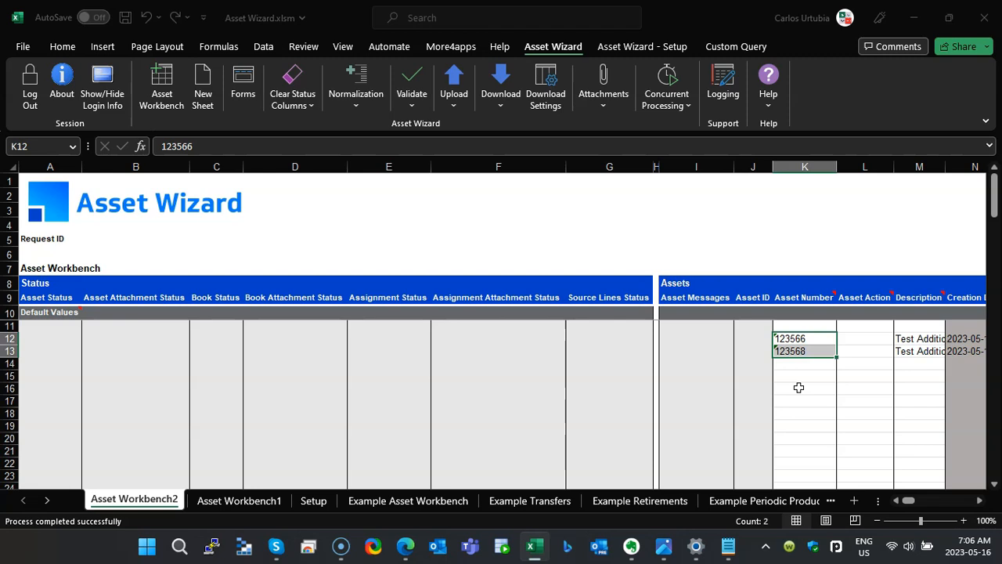
- Examine the downloaded asset data from the Assets columns through Category DFF and Asset Attachments to the Books columns
{"action": "left_click", "coordinate": [858, 364]}
{"action": "key", "text": "Right"}
{"action": "key", "text": "Right"}
{"action": "key", "text": "Right"}
{"action": "key", "text": "Right"}
{"action": "key", "text": "Right"}
{"action": "key", "text": "Right"}
{"action": "key", "text": "Right"}
{"action": "key", "text": "Right"}
{"action": "key", "text": "Right"}
{"action": "key", "text": "Right"}
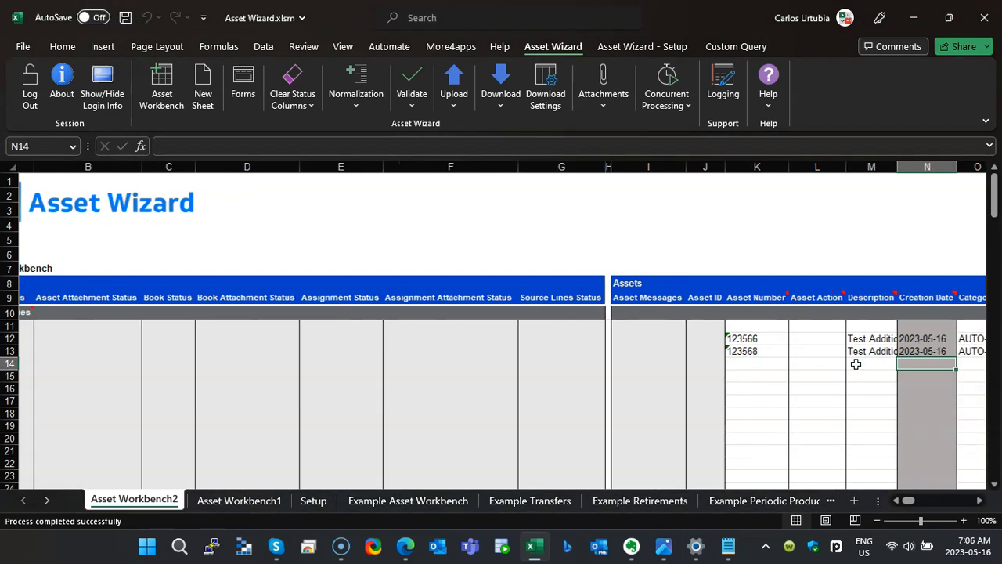
{"action": "key", "text": "Right"}
{"action": "key", "text": "Right"}
{"action": "key", "text": "Right"}
{"action": "key", "text": "Right"}
{"action": "key", "text": "Right"}
{"action": "key", "text": "Right"}
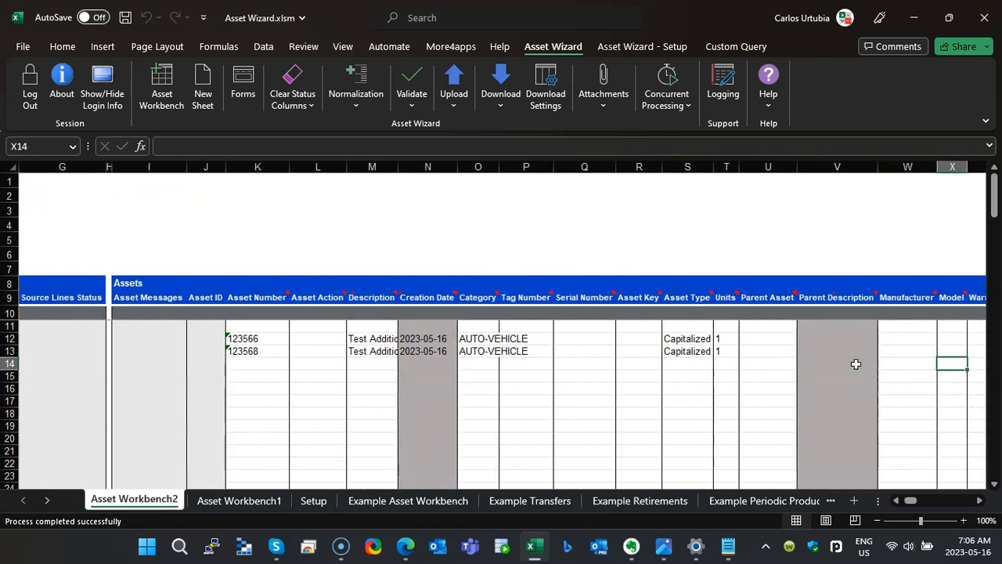
{"action": "key", "text": "Right"}
{"action": "key", "text": "Right"}
{"action": "key", "text": "Right"}
{"action": "key", "text": "Right"}
{"action": "key", "text": "Right"}
{"action": "key", "text": "Right"}
{"action": "key", "text": "Right"}
{"action": "key", "text": "Right"}
{"action": "key", "text": "Right"}
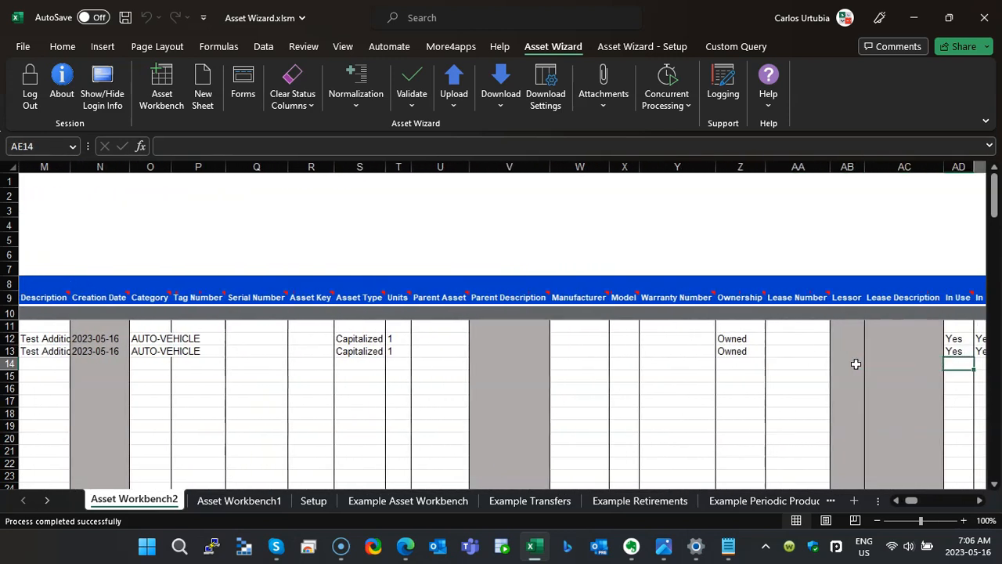
{"action": "key", "text": "Right"}
{"action": "key", "text": "Right"}
{"action": "key", "text": "Right"}
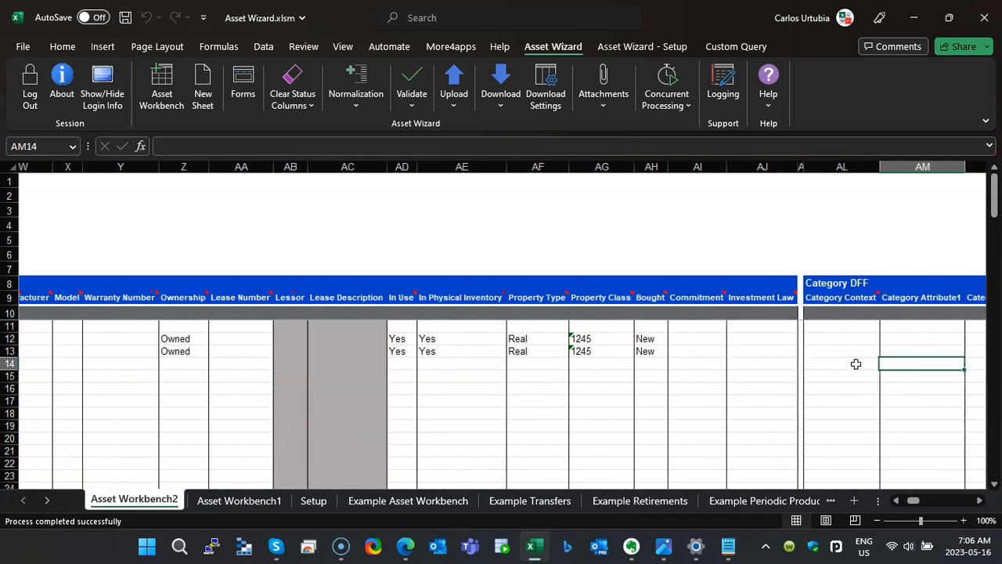
{"action": "key", "text": "Right"}
{"action": "key", "text": "Right"}
{"action": "key", "text": "Right"}
{"action": "key", "text": "Right"}
{"action": "key", "text": "Right"}
{"action": "key", "text": "Right"}
{"action": "key", "text": "Right"}
{"action": "key", "text": "Right"}
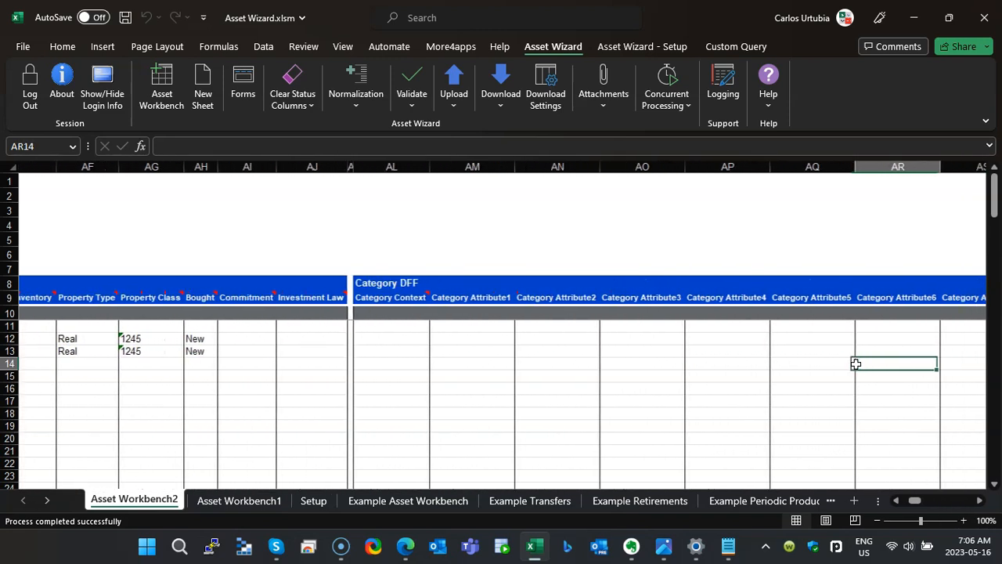
{"action": "key", "text": "Right"}
{"action": "key", "text": "Right"}
{"action": "key", "text": "Right"}
{"action": "key", "text": "Right"}
{"action": "key", "text": "Right"}
{"action": "key", "text": "Right"}
{"action": "key", "text": "Right"}
{"action": "key", "text": "Right"}
{"action": "key", "text": "Right"}
{"action": "key", "text": "Right"}
{"action": "key", "text": "Right"}
{"action": "key", "text": "Right"}
{"action": "key", "text": "Right"}
{"action": "key", "text": "Right"}
{"action": "key", "text": "Right"}
{"action": "key", "text": "Right"}
{"action": "key", "text": "Right"}
{"action": "key", "text": "Right"}
{"action": "key", "text": "Right"}
{"action": "key", "text": "Right"}
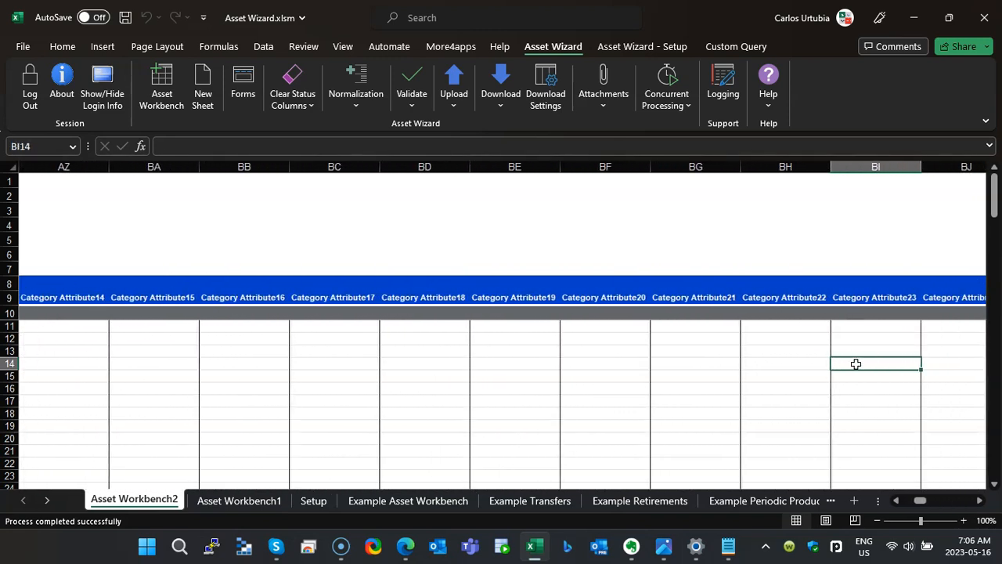
{"action": "key", "text": "Right"}
{"action": "key", "text": "Right"}
{"action": "key", "text": "Right"}
{"action": "key", "text": "Right"}
{"action": "key", "text": "Right"}
{"action": "key", "text": "Right"}
{"action": "key", "text": "Right"}
{"action": "key", "text": "Right"}
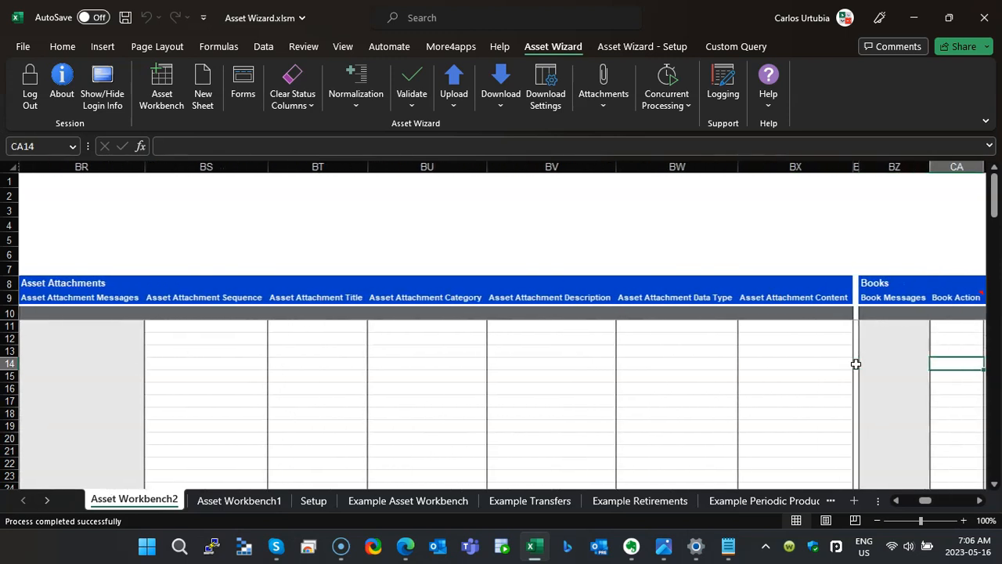
{"action": "key", "text": "Right"}
{"action": "key", "text": "Right"}
{"action": "key", "text": "Right"}
{"action": "key", "text": "Right"}
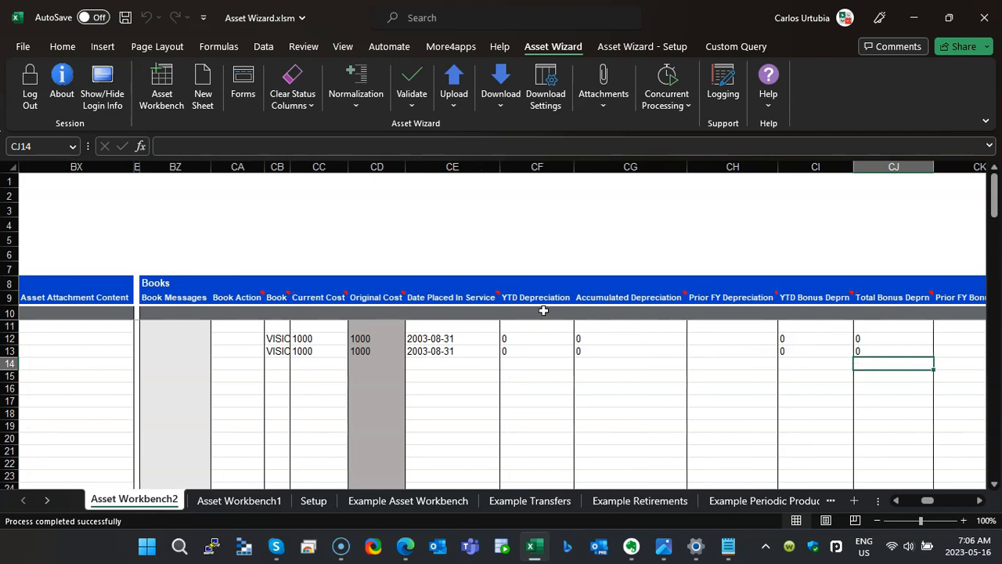
- Widen the Book column to fit its contents and review the row 12 values from Date Placed In Service to Prior FY Bonus Deprn
{"action": "double_click", "coordinate": [290, 167]}
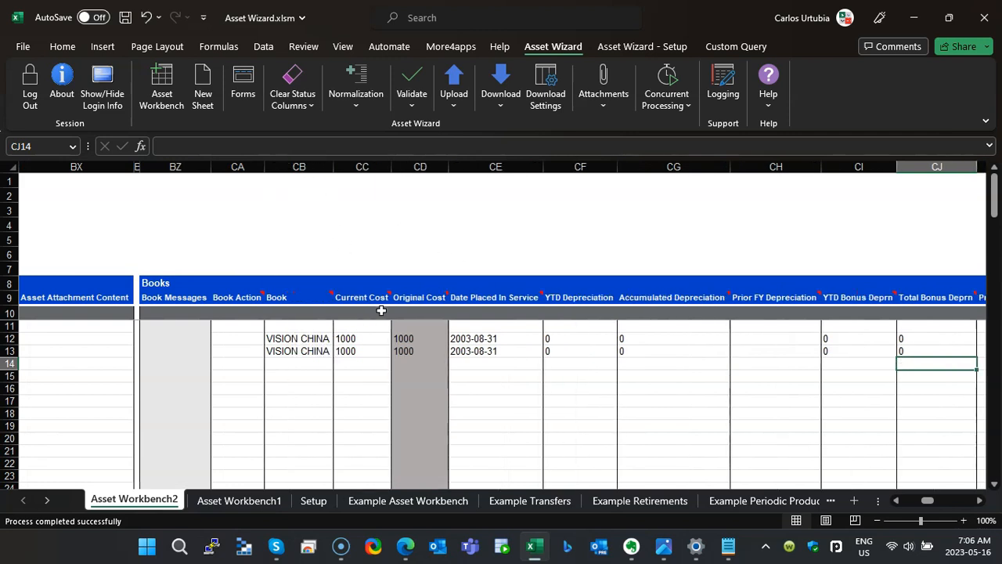
{"action": "left_click", "coordinate": [570, 350]}
{"action": "left_click", "coordinate": [606, 337]}
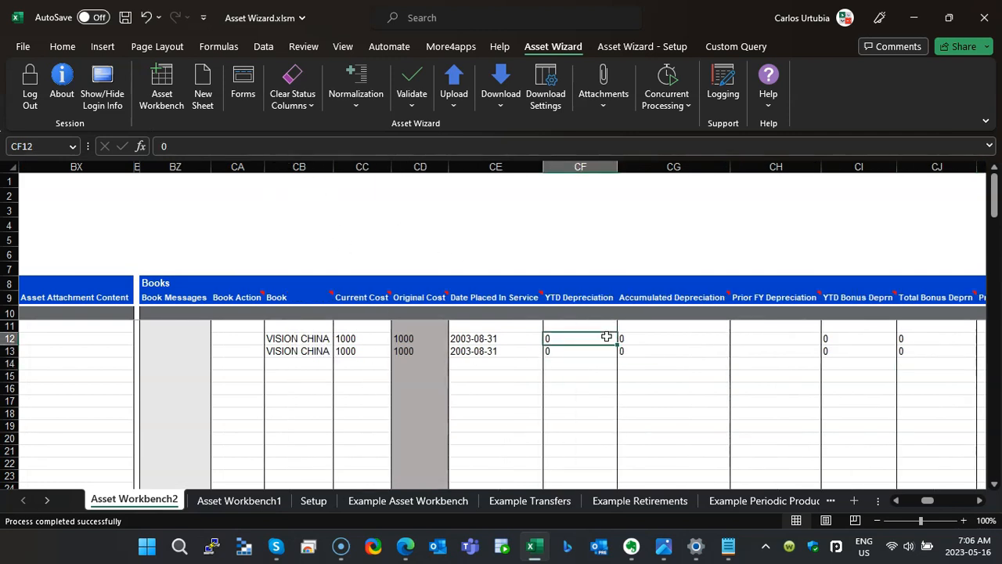
{"action": "key", "text": "Right"}
{"action": "key", "text": "Right"}
{"action": "key", "text": "Right"}
{"action": "key", "text": "Right"}
{"action": "key", "text": "Right"}
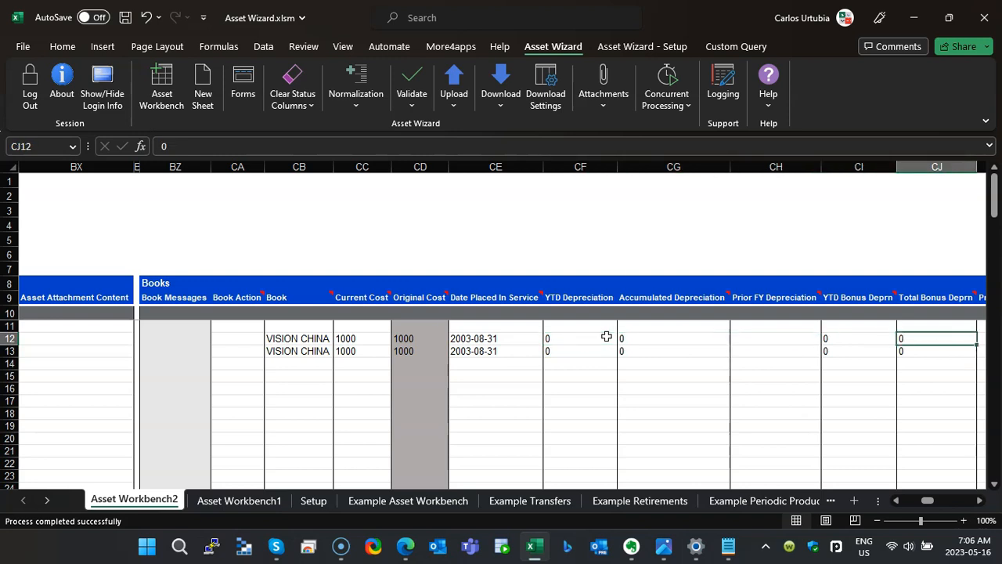
{"action": "key", "text": "Left"}
{"action": "key", "text": "Left"}
{"action": "key", "text": "Left"}
{"action": "key", "text": "Left"}
{"action": "key", "text": "Left"}
{"action": "key", "text": "Left"}
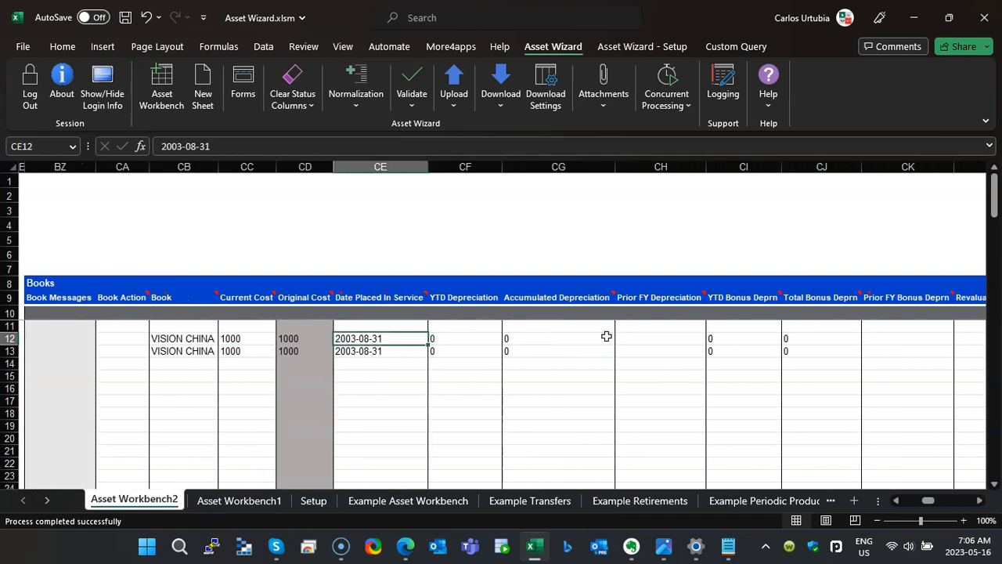
- Clear the status columns with the Date Placed In Service cells of rows 12 and 13 selected
{"action": "key", "text": "shift+Down"}
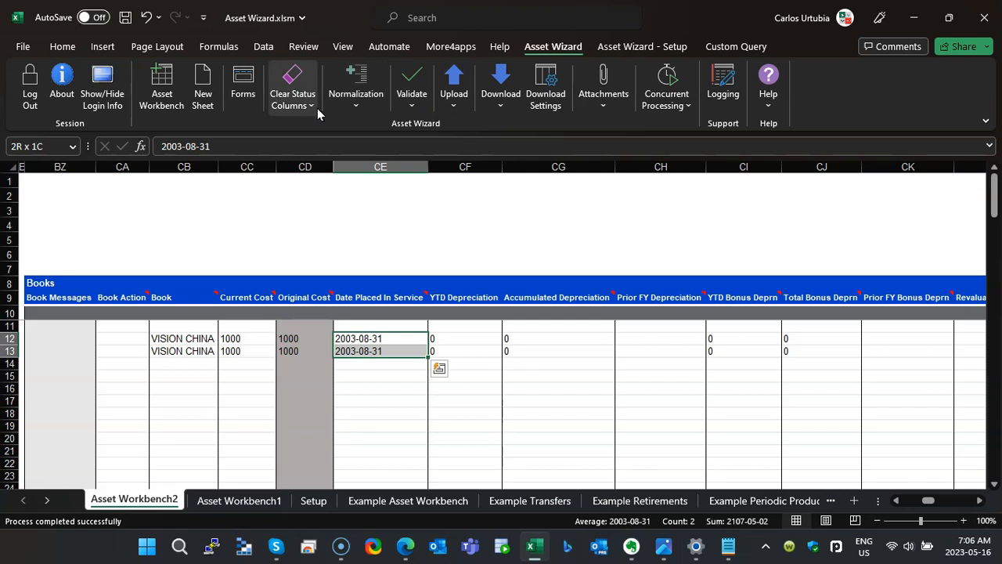
{"action": "left_click", "coordinate": [294, 98]}
{"action": "left_click", "coordinate": [313, 149]}
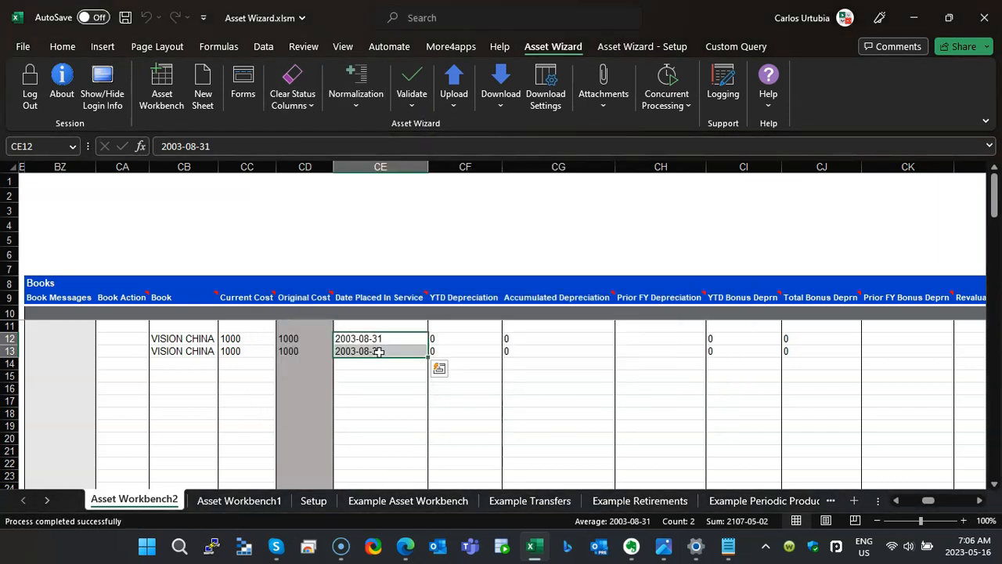
- Set YTD Depreciation to 10 for both assets in rows 12 and 13
{"action": "left_click", "coordinate": [396, 399]}
{"action": "left_click", "coordinate": [401, 353]}
{"action": "left_click", "coordinate": [404, 338]}
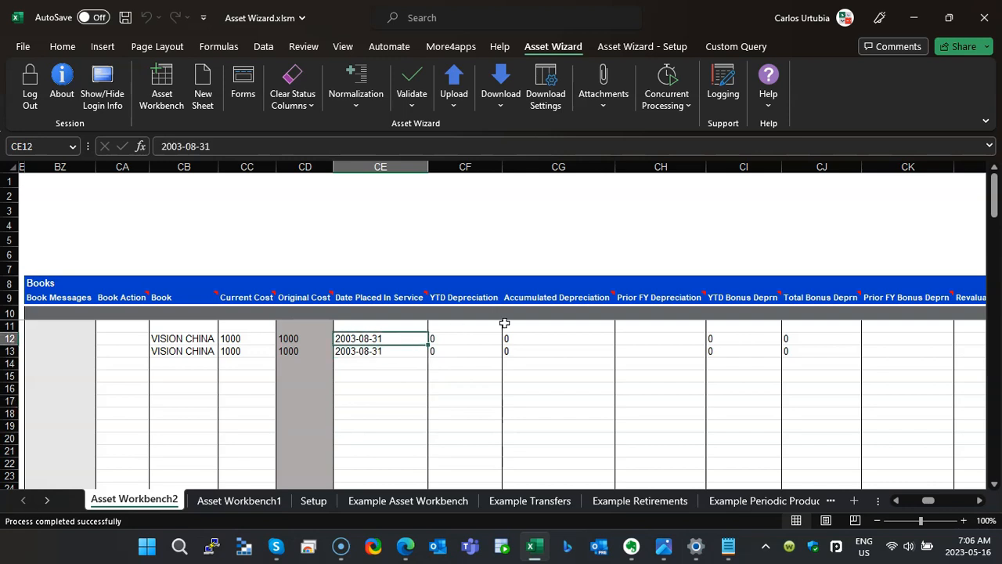
{"action": "key", "text": "Right"}
{"action": "type", "text": "1"}
{"action": "key", "text": "Return"}
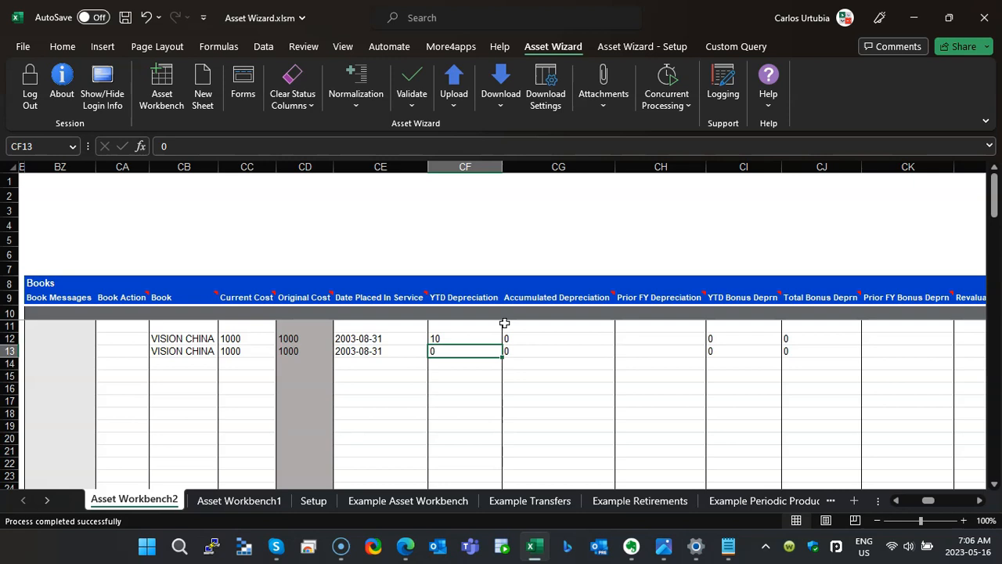
{"action": "key", "text": "Right"}
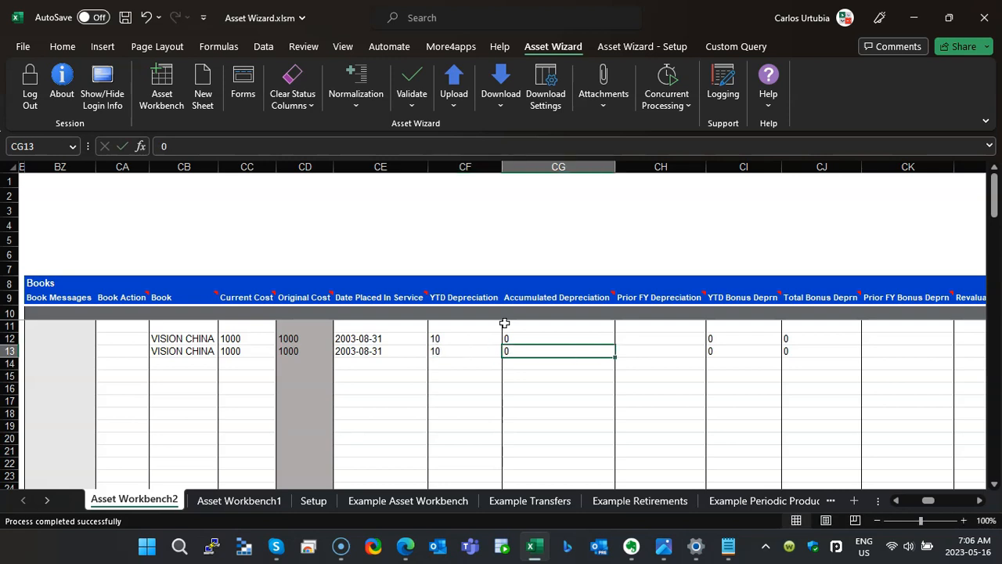
- Review the row 12 asset data from Accumulated Depreciation through the Salvage Value, Depreciation and Unplanned Depreciation columns
{"action": "key", "text": "Up"}
{"action": "key", "text": "Right"}
{"action": "key", "text": "Right"}
{"action": "key", "text": "Right"}
{"action": "key", "text": "Right"}
{"action": "key", "text": "Right"}
{"action": "key", "text": "Right"}
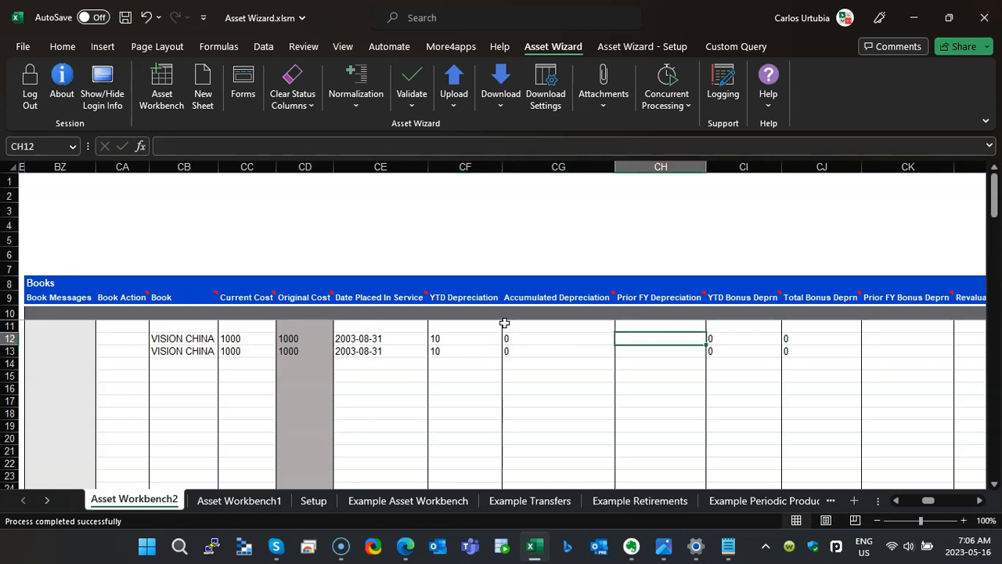
{"action": "key", "text": "Right"}
{"action": "key", "text": "Right"}
{"action": "key", "text": "Right"}
{"action": "key", "text": "Right"}
{"action": "key", "text": "Right"}
{"action": "key", "text": "Right"}
{"action": "key", "text": "Right"}
{"action": "key", "text": "Right"}
{"action": "key", "text": "Right"}
{"action": "key", "text": "Right"}
{"action": "key", "text": "Right"}
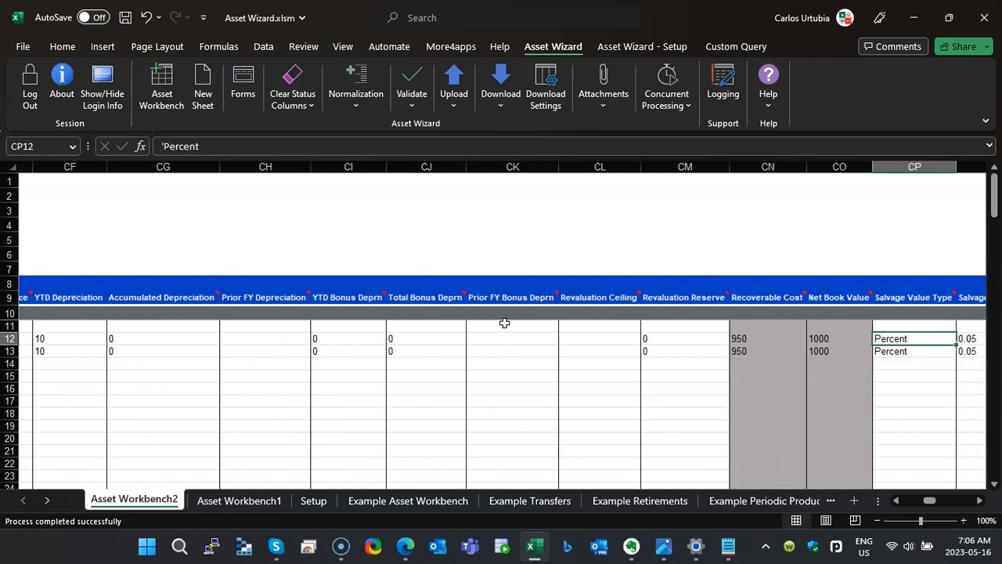
{"action": "key", "text": "Right"}
{"action": "key", "text": "Right"}
{"action": "key", "text": "Right"}
{"action": "key", "text": "Right"}
{"action": "key", "text": "Right"}
{"action": "key", "text": "Right"}
{"action": "key", "text": "Right"}
{"action": "key", "text": "Right"}
{"action": "key", "text": "Right"}
{"action": "key", "text": "Right"}
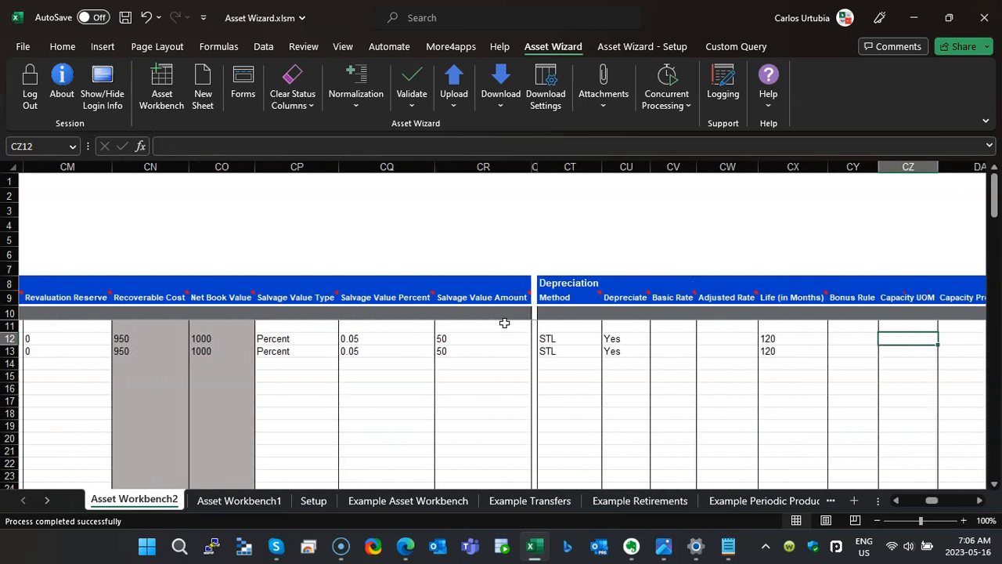
{"action": "key", "text": "Right"}
{"action": "key", "text": "Right"}
{"action": "key", "text": "Right"}
{"action": "key", "text": "Right"}
{"action": "key", "text": "Right"}
{"action": "key", "text": "Right"}
{"action": "key", "text": "Right"}
{"action": "key", "text": "Right"}
{"action": "key", "text": "Right"}
{"action": "key", "text": "Right"}
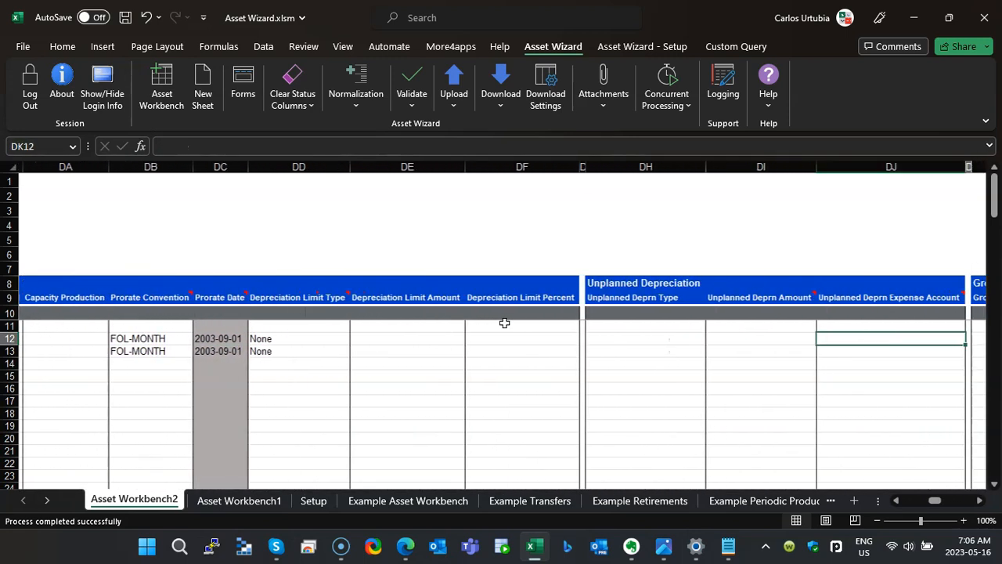
- Examine row 12 from the Group Asset and Short Fiscal Year columns through the Transaction and transaction DFF columns to Book Attachments
{"action": "key", "text": "Right"}
{"action": "key", "text": "Right"}
{"action": "key", "text": "Right"}
{"action": "key", "text": "Right"}
{"action": "key", "text": "Right"}
{"action": "key", "text": "Right"}
{"action": "key", "text": "Right"}
{"action": "key", "text": "Right"}
{"action": "key", "text": "Right"}
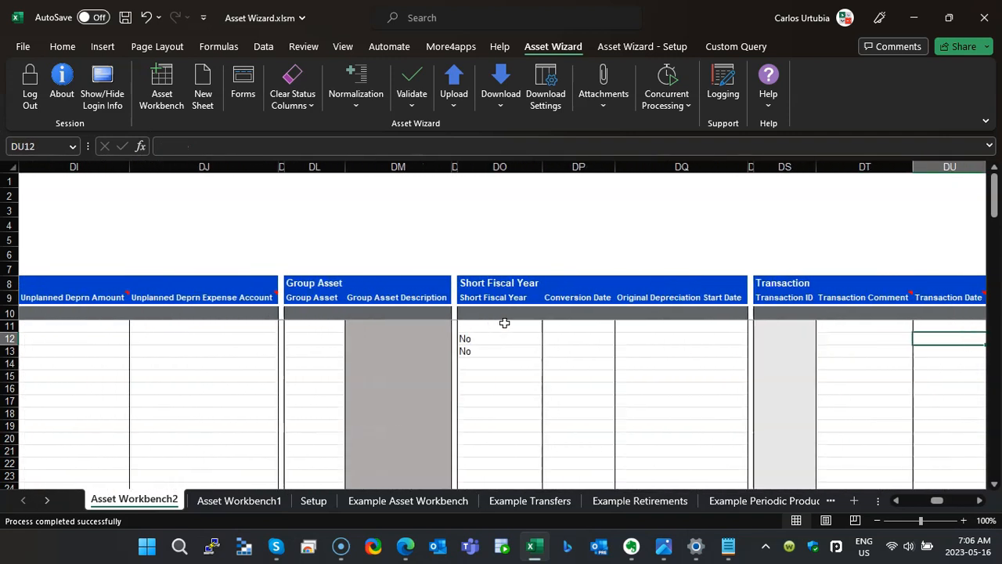
{"action": "key", "text": "Right"}
{"action": "key", "text": "Right"}
{"action": "key", "text": "Right"}
{"action": "key", "text": "Right"}
{"action": "key", "text": "Right"}
{"action": "key", "text": "Right"}
{"action": "key", "text": "Right"}
{"action": "key", "text": "Right"}
{"action": "key", "text": "Right"}
{"action": "key", "text": "Right"}
{"action": "key", "text": "Right"}
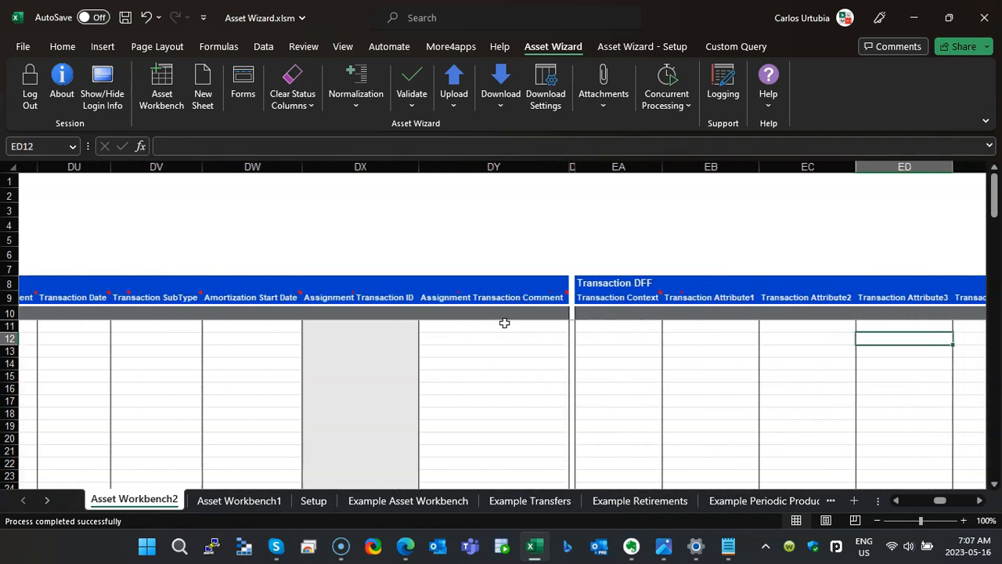
{"action": "key", "text": "Right"}
{"action": "key", "text": "Right"}
{"action": "key", "text": "Right"}
{"action": "key", "text": "Right"}
{"action": "key", "text": "Right"}
{"action": "key", "text": "Right"}
{"action": "key", "text": "Right"}
{"action": "key", "text": "Right"}
{"action": "key", "text": "Right"}
{"action": "key", "text": "Right"}
{"action": "key", "text": "Right"}
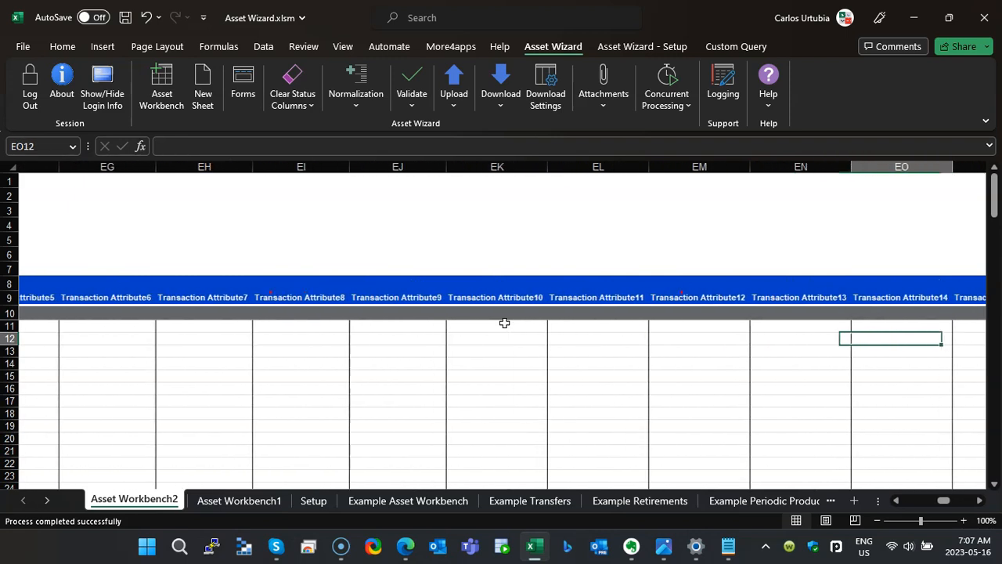
{"action": "key", "text": "Right"}
{"action": "key", "text": "Right"}
{"action": "key", "text": "Right"}
{"action": "key", "text": "Right"}
{"action": "key", "text": "Right"}
{"action": "key", "text": "Right"}
{"action": "key", "text": "Right"}
{"action": "key", "text": "Right"}
{"action": "key", "text": "Right"}
{"action": "key", "text": "Right"}
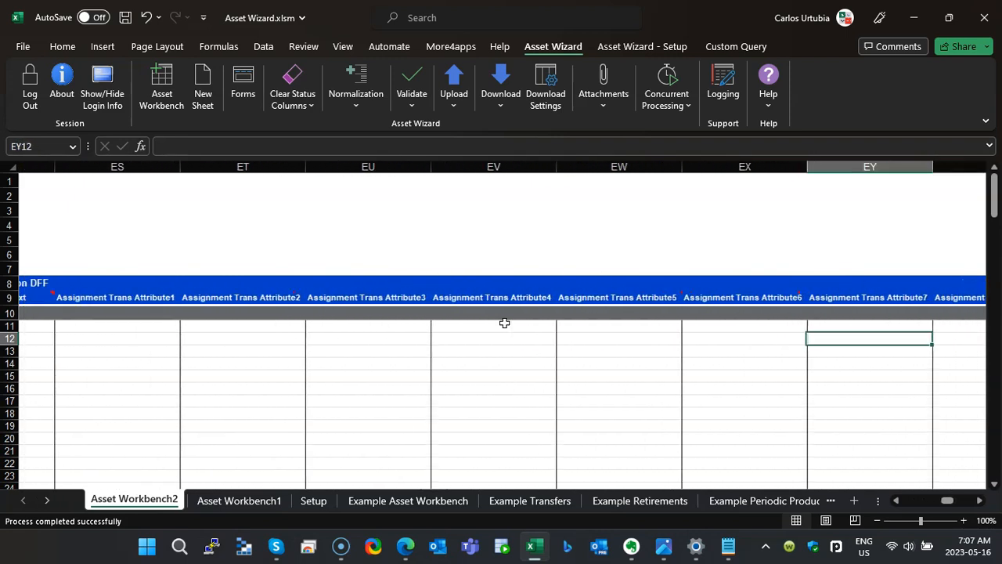
{"action": "key", "text": "Right"}
{"action": "key", "text": "Right"}
{"action": "key", "text": "Right"}
{"action": "key", "text": "Right"}
{"action": "key", "text": "Right"}
{"action": "key", "text": "Right"}
{"action": "key", "text": "Right"}
{"action": "key", "text": "Right"}
{"action": "key", "text": "Right"}
{"action": "key", "text": "Right"}
{"action": "key", "text": "Right"}
{"action": "key", "text": "Right"}
{"action": "key", "text": "Right"}
{"action": "key", "text": "Right"}
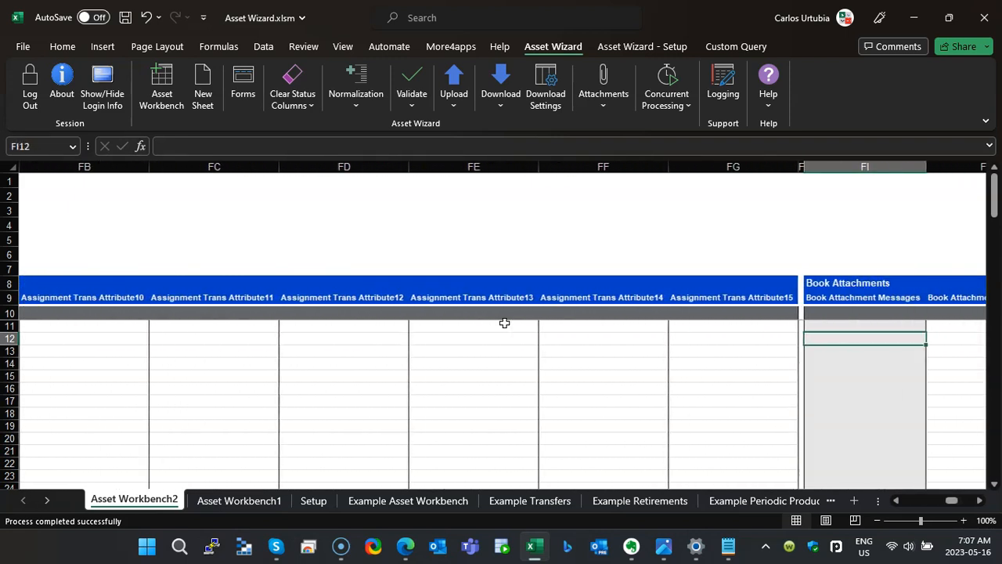
- Set the Assignments Unit Change to 1 for both assets in rows 12 and 13
{"action": "key", "text": "Right"}
{"action": "key", "text": "Right"}
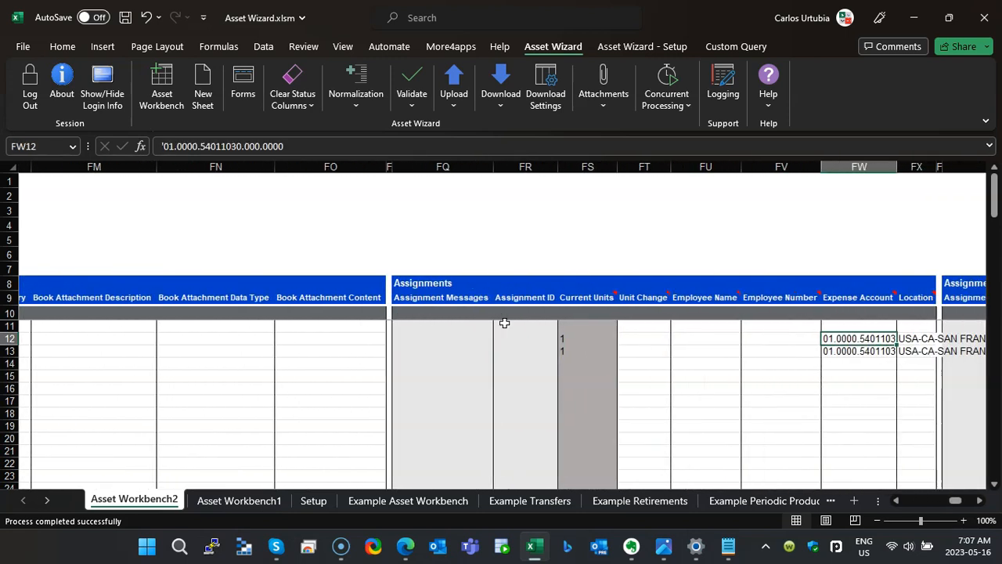
{"action": "key", "text": "Left"}
{"action": "key", "text": "Left"}
{"action": "key", "text": "Left"}
{"action": "type", "text": "1"}
{"action": "key", "text": "Return"}
{"action": "type", "text": "1"}
{"action": "key", "text": "Up"}
{"action": "key", "text": "Up"}
{"action": "key", "text": "Up"}
{"action": "key", "text": "Up"}
{"action": "key", "text": "Up"}
{"action": "key", "text": "Up"}
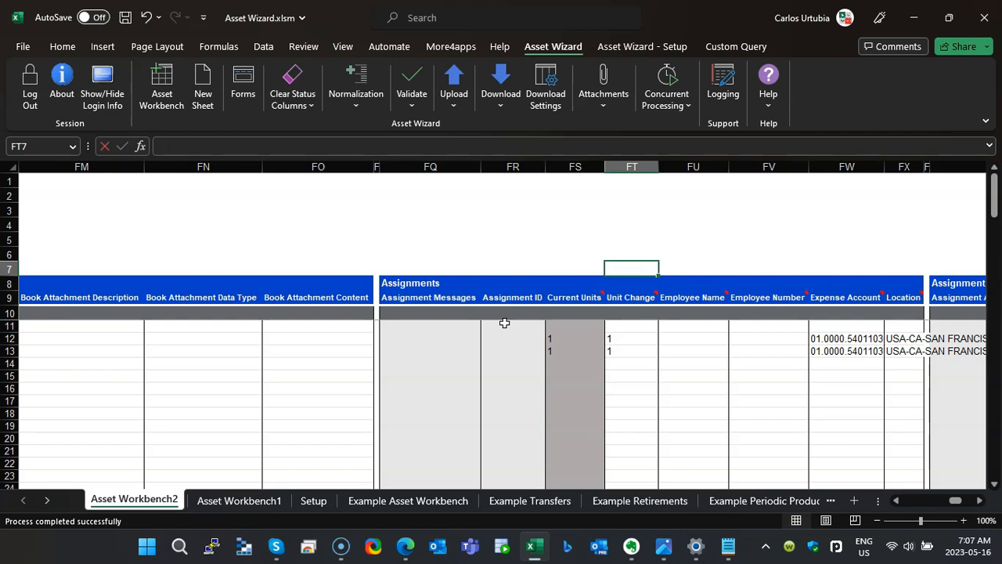
- Clear the Asset Number values of both assets in rows 12 and 13
{"action": "key", "text": "Home"}
{"action": "key", "text": "Down"}
{"action": "key", "text": "Down"}
{"action": "key", "text": "Down"}
{"action": "key", "text": "Down"}
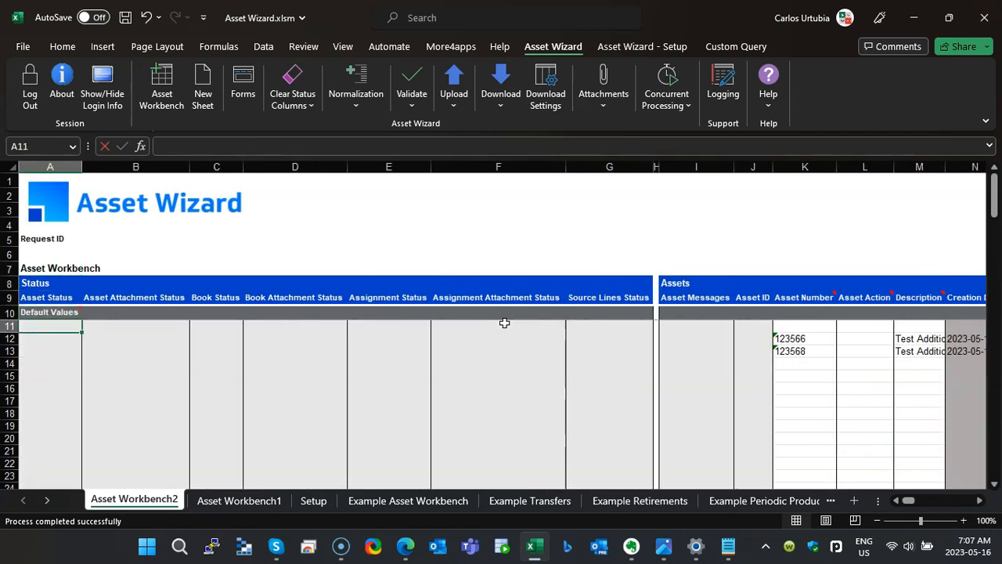
{"action": "key", "text": "Right"}
{"action": "key", "text": "Right"}
{"action": "key", "text": "Right"}
{"action": "key", "text": "Right"}
{"action": "key", "text": "Right"}
{"action": "key", "text": "Right"}
{"action": "key", "text": "Right"}
{"action": "key", "text": "Right"}
{"action": "key", "text": "Right"}
{"action": "key", "text": "Down"}
{"action": "key", "text": "Right"}
{"action": "key", "text": "Right"}
{"action": "key", "text": "Right"}
{"action": "key", "text": "Left"}
{"action": "key", "text": "Left"}
{"action": "key", "text": "shift+Down"}
{"action": "key", "text": "Delete"}
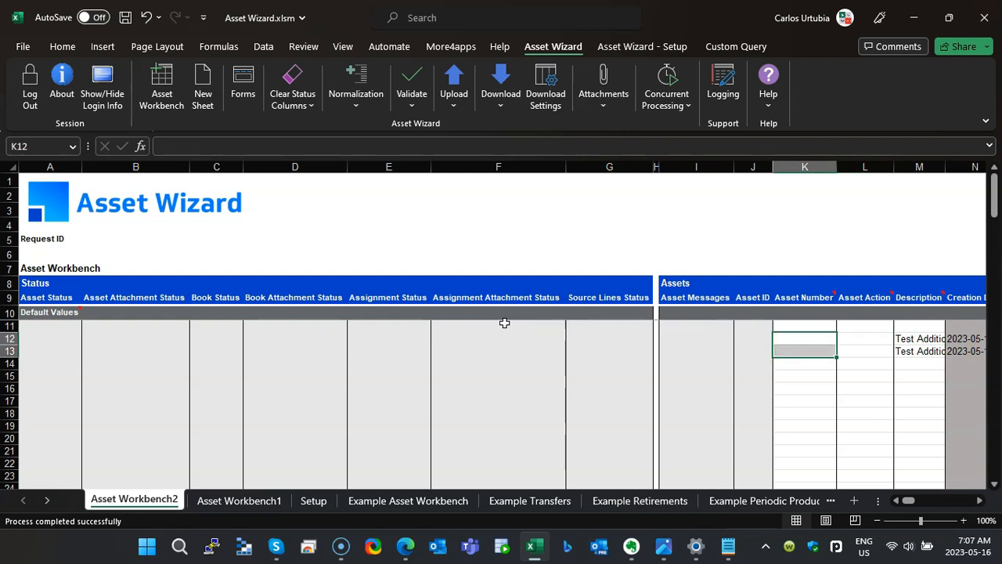
- Set the Asset Action default value in row 10 to Addition
{"action": "key", "text": "Right"}
{"action": "key", "text": "Up"}
{"action": "key", "text": "Up"}
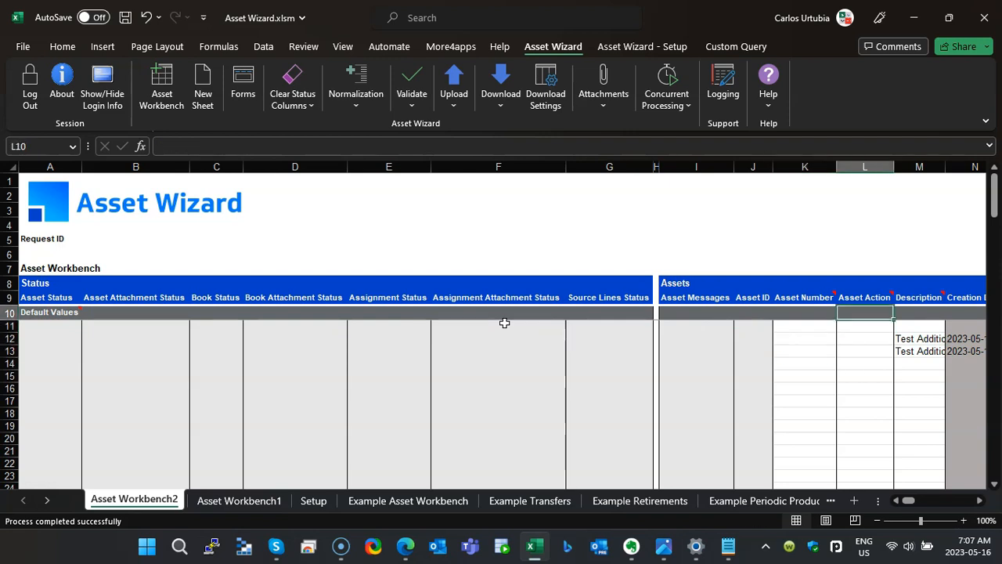
{"action": "type", "text": "Addition"}
{"action": "key", "text": "Return"}
- Check the available Asset Action options in the Assets form for row 12 and close the form without changes
{"action": "key", "text": "Down"}
{"action": "key", "text": "Right"}
{"action": "key", "text": "Left"}
{"action": "key", "text": "Down"}
{"action": "key", "text": "Up"}
{"action": "key", "text": "Down"}
{"action": "key", "text": "Up"}
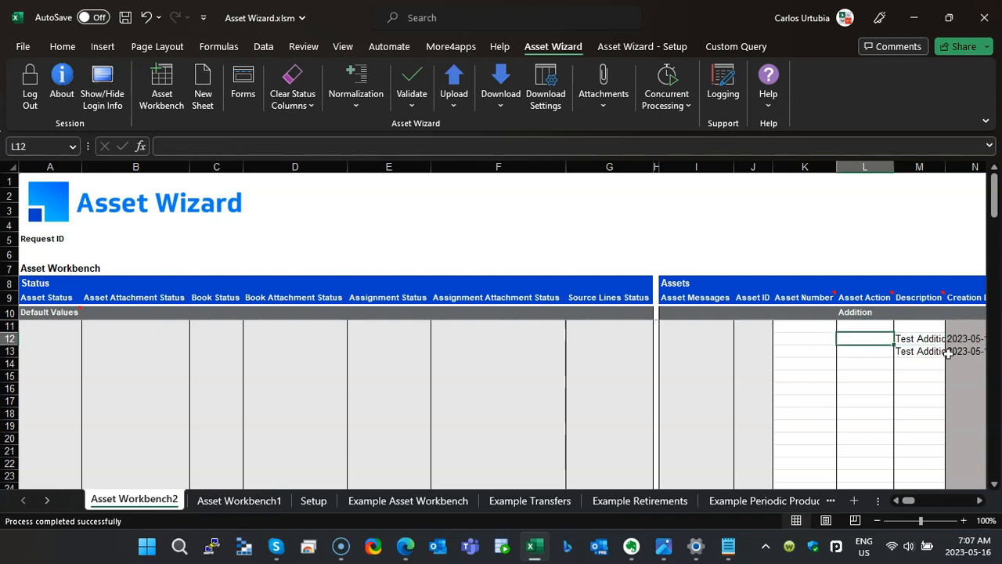
{"action": "double_click", "coordinate": [860, 337]}
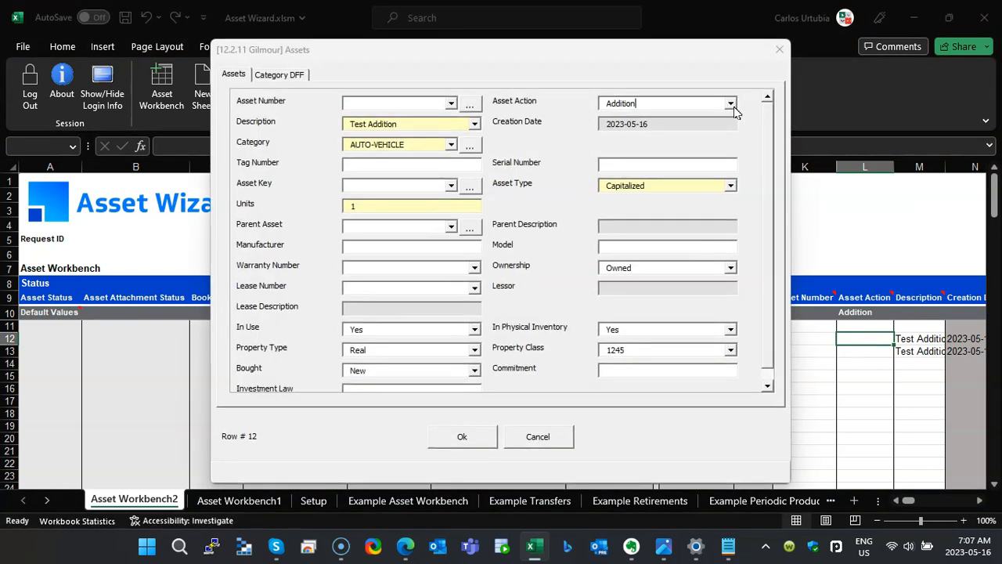
{"action": "left_click", "coordinate": [731, 105]}
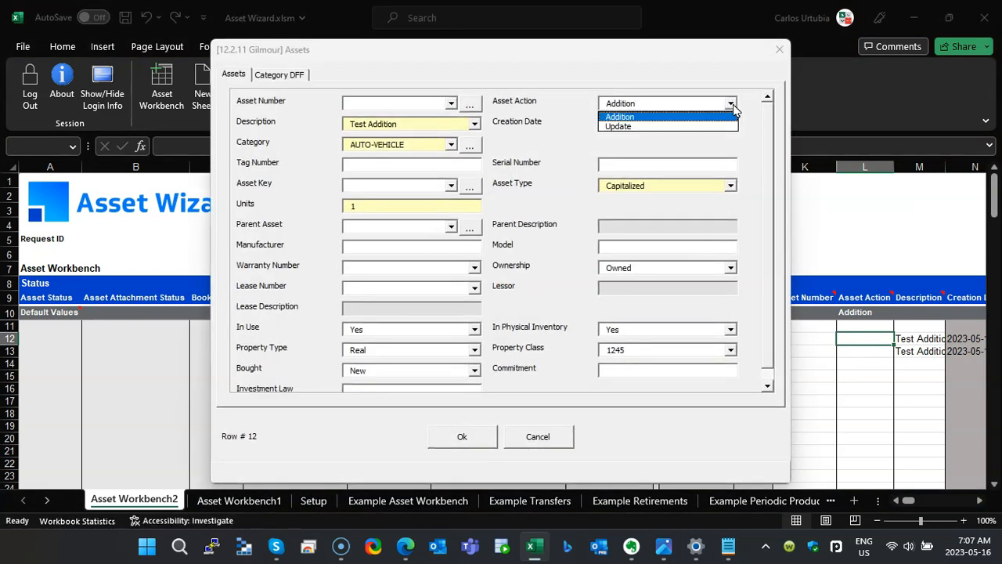
{"action": "left_click", "coordinate": [562, 435]}
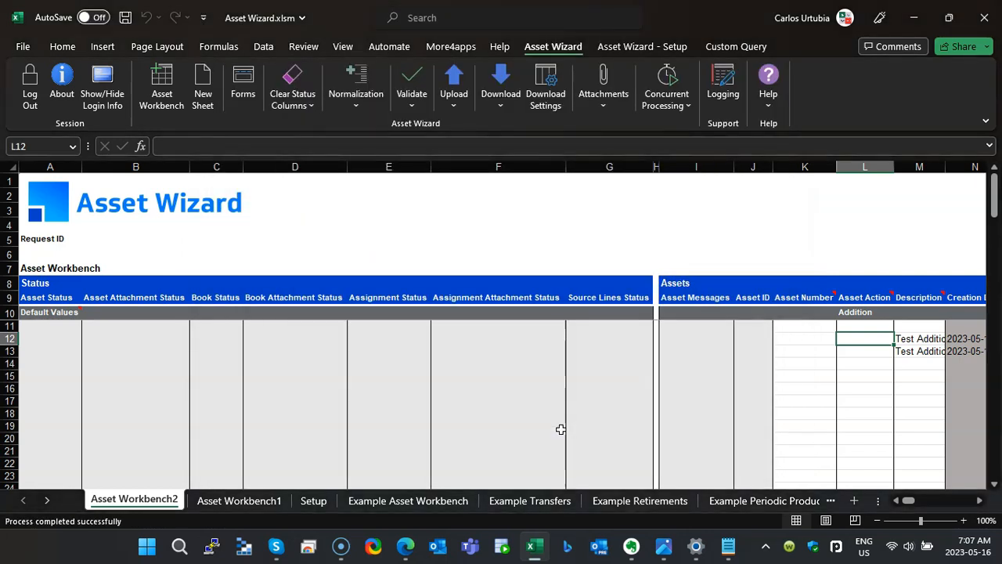
- Upload only the two Test Addition assets in rows 12 and 13 and dismiss the processing messages
{"action": "left_click_drag", "start_coordinate": [913, 337], "coordinate": [917, 354]}
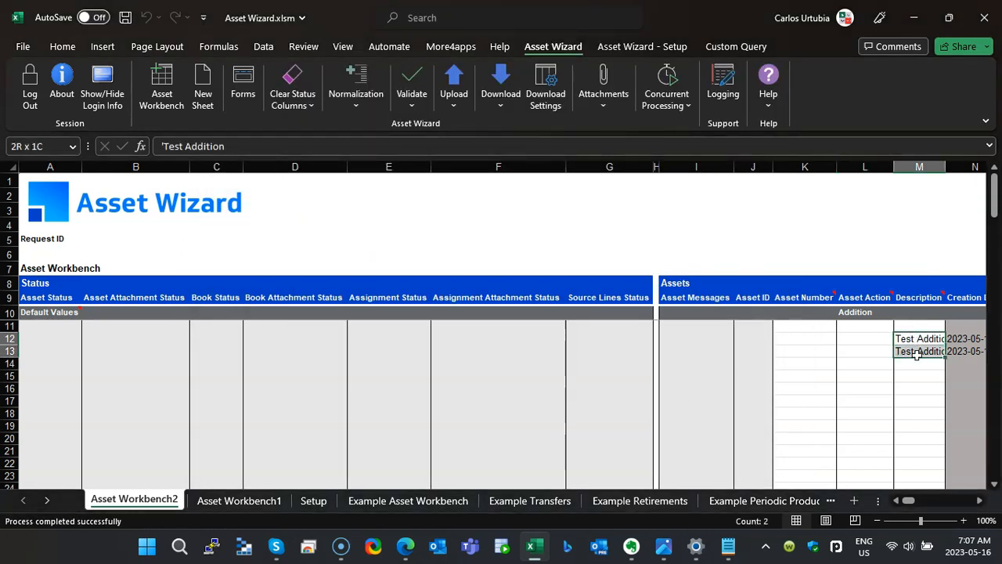
{"action": "left_click", "coordinate": [462, 101]}
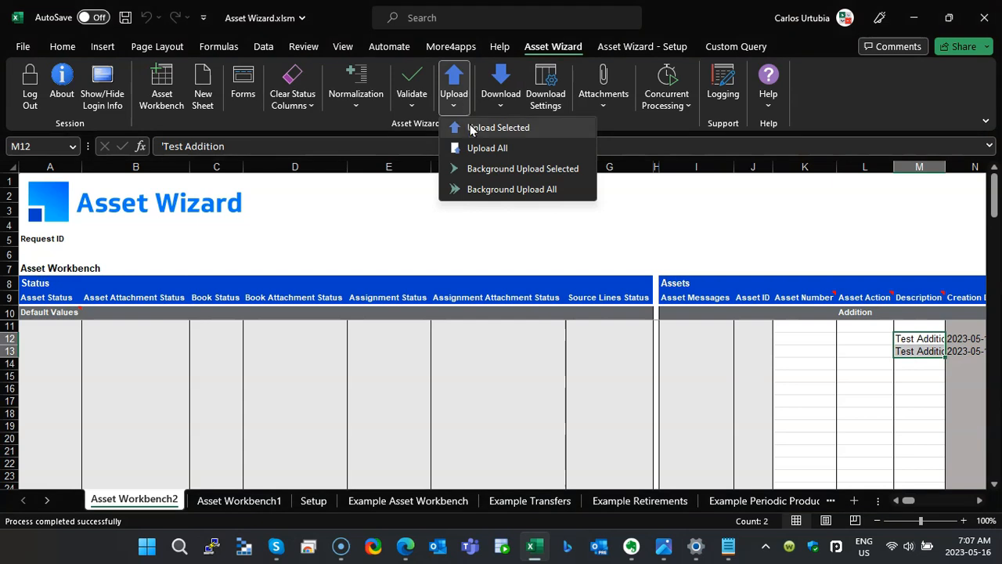
{"action": "left_click", "coordinate": [470, 125]}
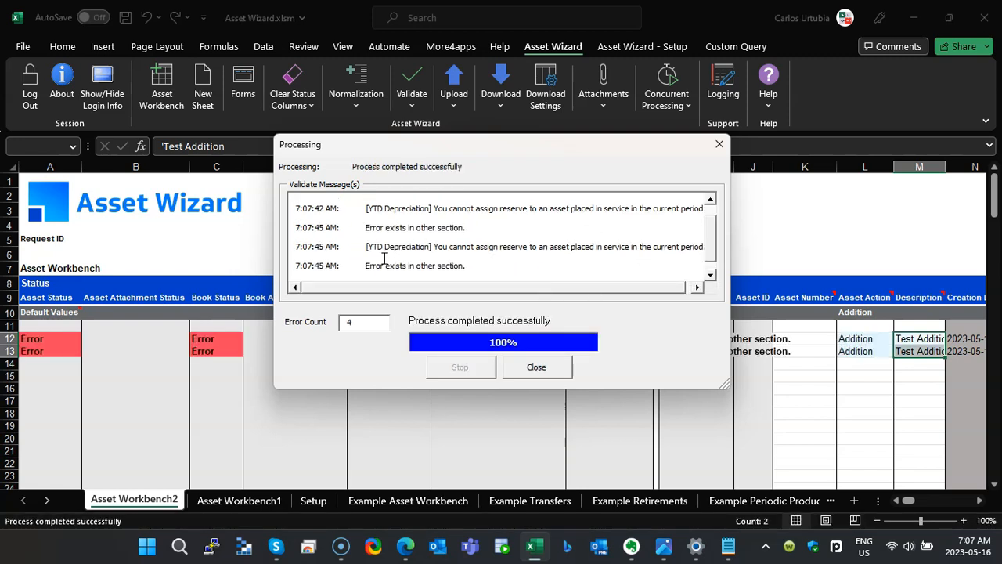
{"action": "left_click", "coordinate": [531, 372]}
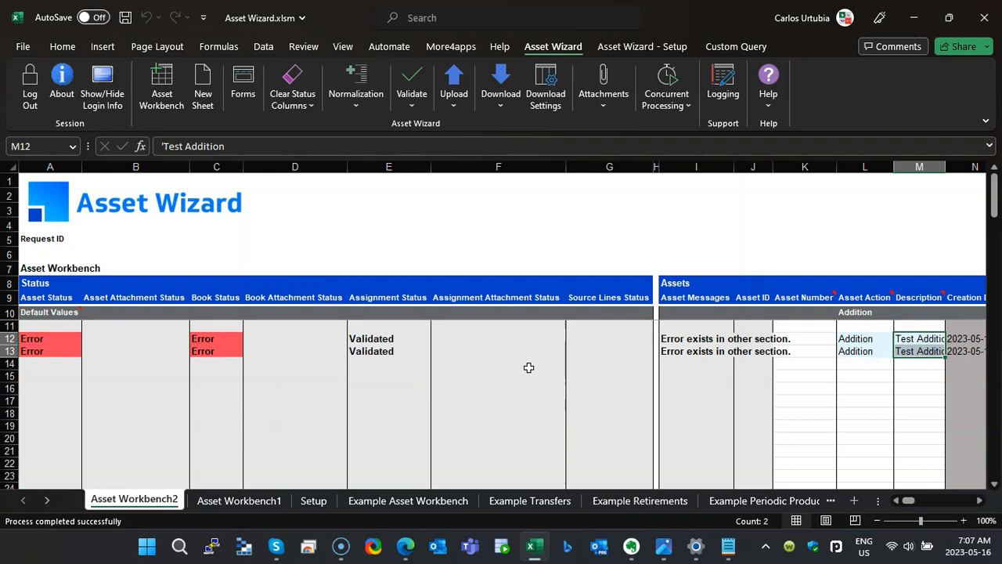
- Set the YTD Depreciation of both assets in rows 12 and 13 to 0
{"action": "key", "text": "Right"}
{"action": "key", "text": "Right"}
{"action": "key", "text": "Right"}
{"action": "key", "text": "Right"}
{"action": "key", "text": "Right"}
{"action": "key", "text": "Right"}
{"action": "key", "text": "Right"}
{"action": "key", "text": "Right"}
{"action": "key", "text": "Right"}
{"action": "key", "text": "Right"}
{"action": "key", "text": "Right"}
{"action": "key", "text": "Right"}
{"action": "key", "text": "Right"}
{"action": "key", "text": "Right"}
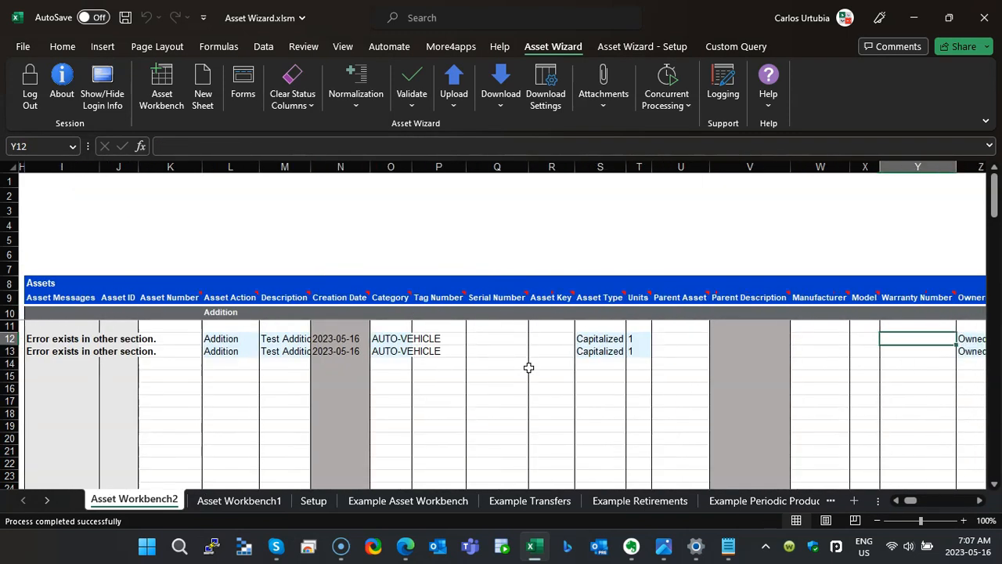
{"action": "key", "text": "Right"}
{"action": "key", "text": "Right"}
{"action": "key", "text": "Right"}
{"action": "key", "text": "Right"}
{"action": "key", "text": "Right"}
{"action": "key", "text": "Right"}
{"action": "key", "text": "Right"}
{"action": "key", "text": "Right"}
{"action": "key", "text": "Right"}
{"action": "key", "text": "Right"}
{"action": "key", "text": "Right"}
{"action": "key", "text": "Right"}
{"action": "key", "text": "Right"}
{"action": "key", "text": "Right"}
{"action": "key", "text": "Right"}
{"action": "key", "text": "Right"}
{"action": "key", "text": "Right"}
{"action": "key", "text": "Right"}
{"action": "key", "text": "Right"}
{"action": "key", "text": "Right"}
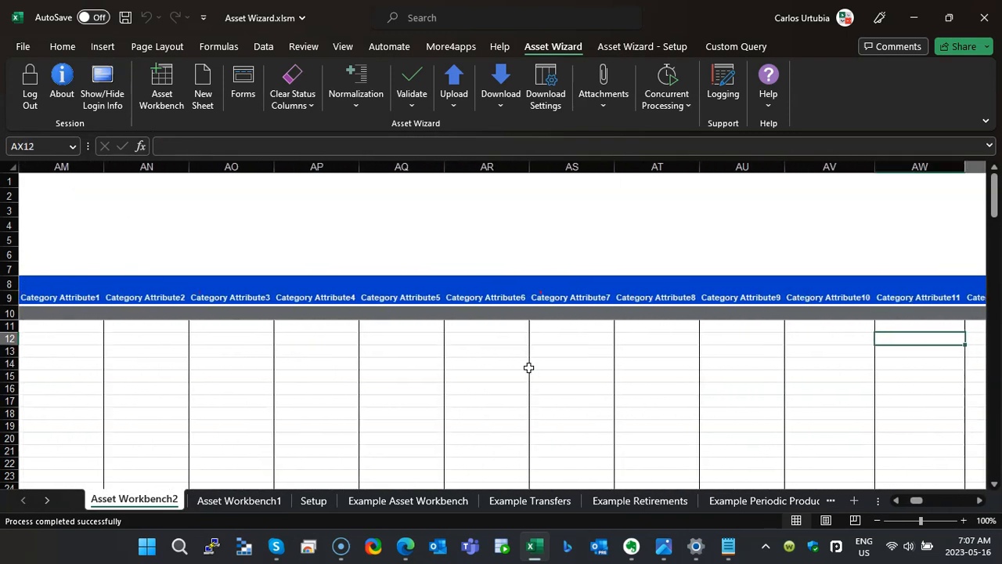
{"action": "key", "text": "Right"}
{"action": "key", "text": "Right"}
{"action": "key", "text": "Right"}
{"action": "key", "text": "Right"}
{"action": "key", "text": "Right"}
{"action": "key", "text": "Right"}
{"action": "key", "text": "Right"}
{"action": "key", "text": "Right"}
{"action": "key", "text": "Right"}
{"action": "key", "text": "Right"}
{"action": "key", "text": "Right"}
{"action": "key", "text": "Right"}
{"action": "key", "text": "Right"}
{"action": "key", "text": "Right"}
{"action": "key", "text": "Right"}
{"action": "key", "text": "Right"}
{"action": "key", "text": "Right"}
{"action": "key", "text": "Right"}
{"action": "key", "text": "Right"}
{"action": "key", "text": "Right"}
{"action": "key", "text": "Left"}
{"action": "key", "text": "Left"}
{"action": "key", "text": "Left"}
{"action": "key", "text": "Right"}
{"action": "type", "text": "0"}
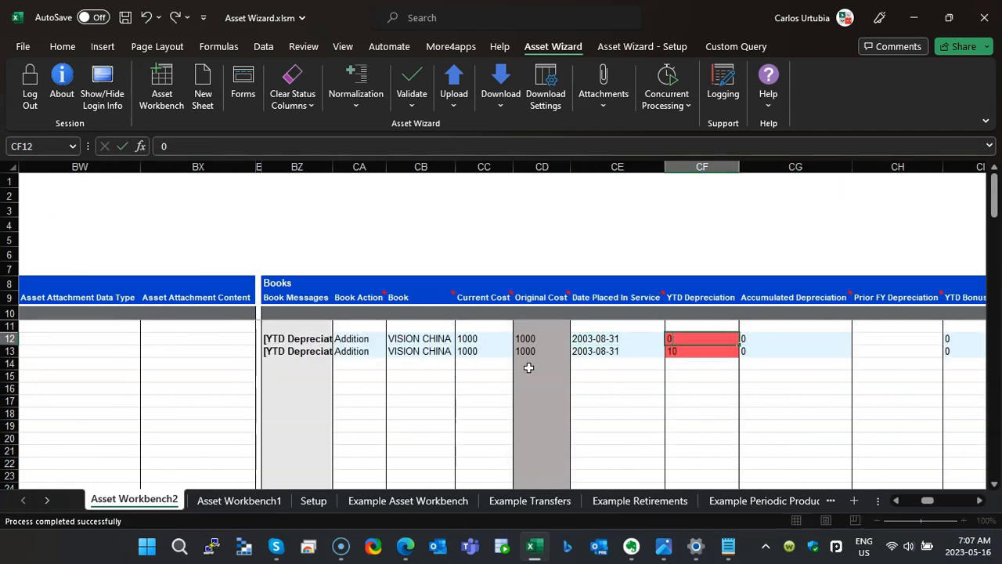
{"action": "key", "text": "Return"}
- Set the Accumulated Depreciation of both assets in rows 12 and 13 to 10
{"action": "key", "text": "Right"}
{"action": "key", "text": "Up"}
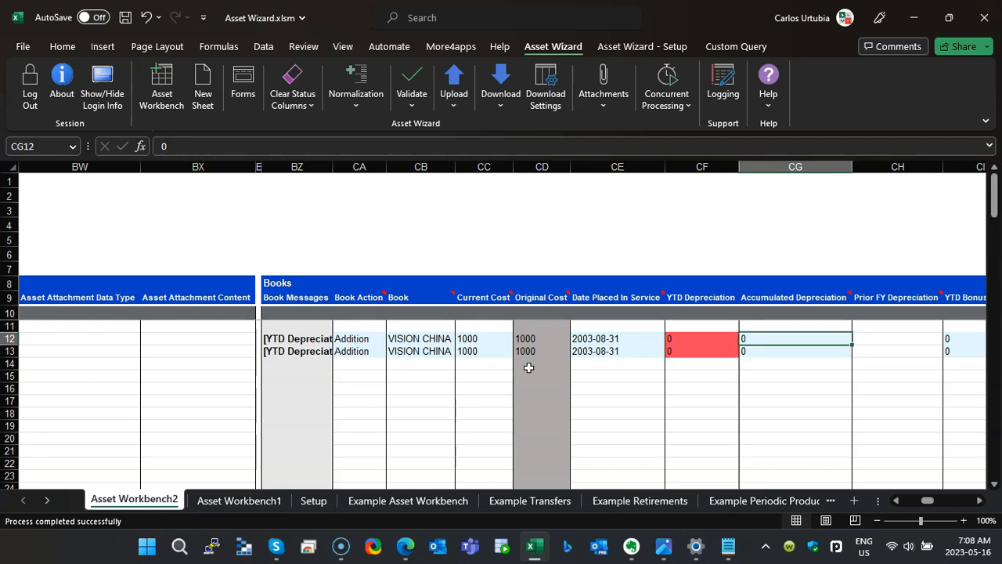
{"action": "key", "text": "Right"}
{"action": "key", "text": "Right"}
{"action": "key", "text": "Left"}
{"action": "key", "text": "Left"}
{"action": "type", "text": "10"}
{"action": "key", "text": "Return"}
{"action": "type", "text": "10"}
{"action": "key", "text": "Return"}
- Try to upload only the assets in rows 12 and 13, read the full validation messages and dismiss them
{"action": "key", "text": "Up"}
{"action": "key", "text": "Up"}
{"action": "key", "text": "shift+Down"}
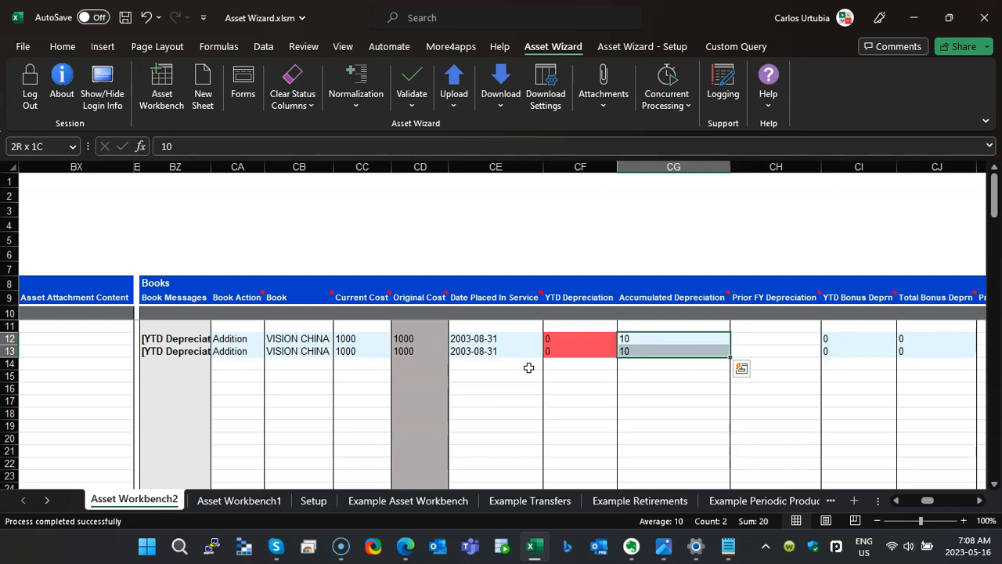
{"action": "left_click", "coordinate": [454, 92]}
{"action": "left_click", "coordinate": [458, 128]}
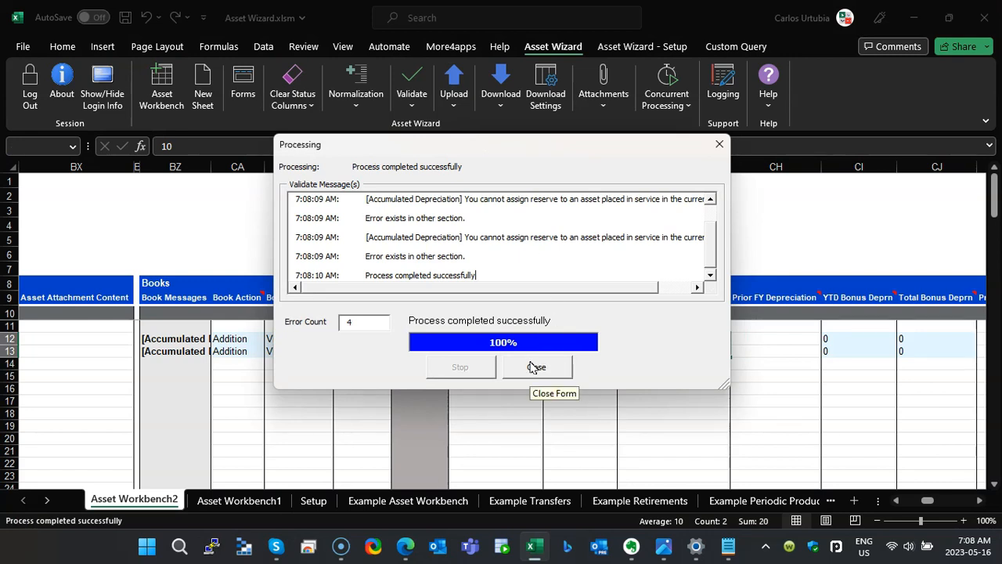
{"action": "left_click_drag", "start_coordinate": [524, 291], "coordinate": [597, 292]}
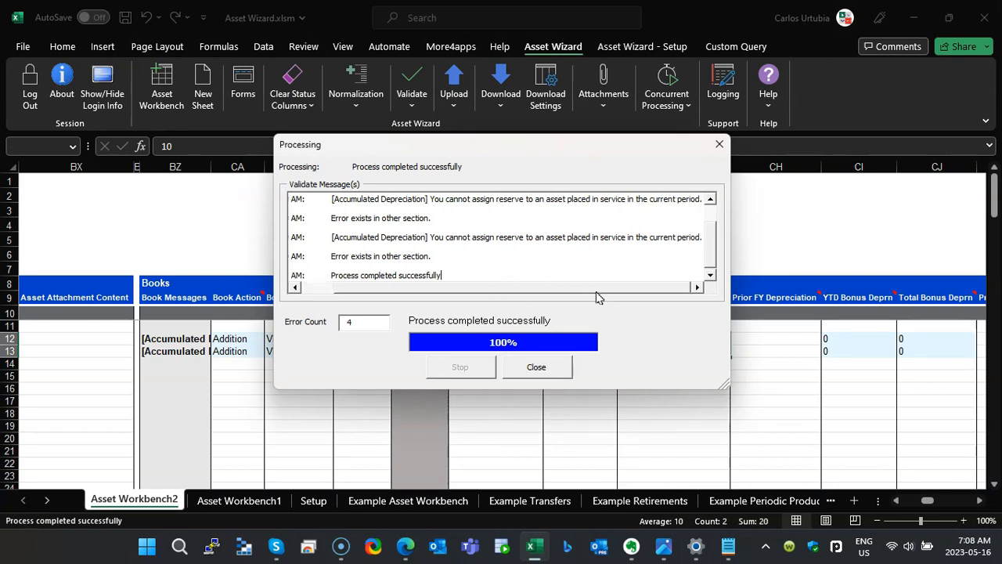
{"action": "left_click", "coordinate": [536, 368]}
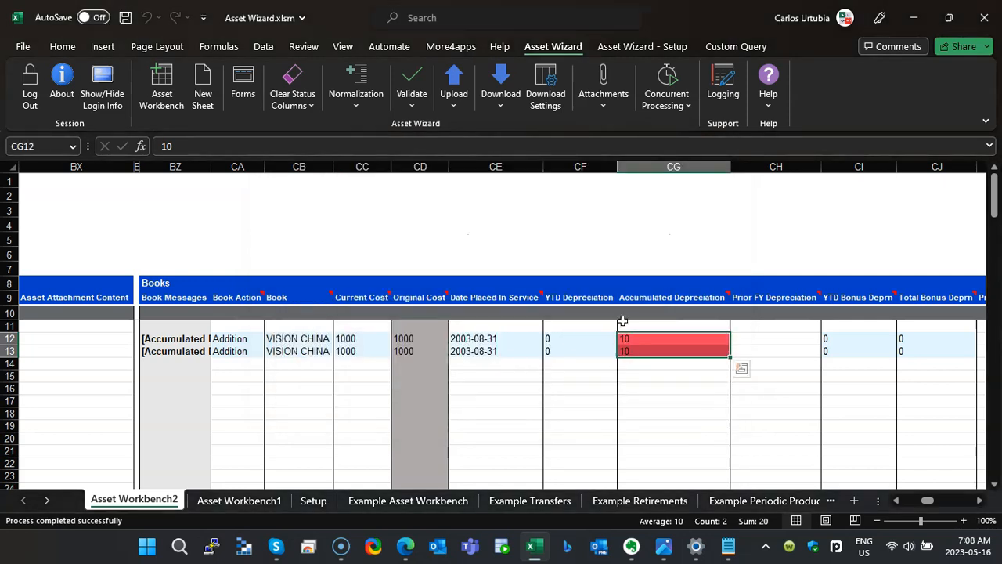
- Set the Accumulated Depreciation of both assets in rows 12 and 13 to 0
{"action": "left_click", "coordinate": [655, 338]}
{"action": "type", "text": "0"}
{"action": "key", "text": "Return"}
{"action": "type", "text": "0"}
{"action": "key", "text": "Return"}
- Set the Date Placed In Service of both assets in rows 12 and 13 to 2000-08-31
{"action": "key", "text": "Up"}
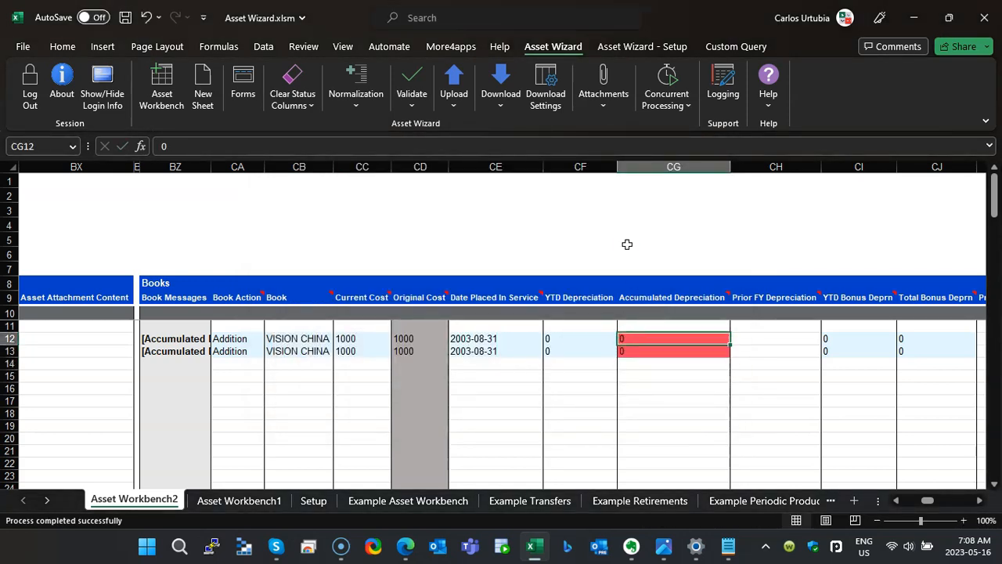
{"action": "key", "text": "Left"}
{"action": "key", "text": "Left"}
{"action": "key", "text": "Left"}
{"action": "key", "text": "Right"}
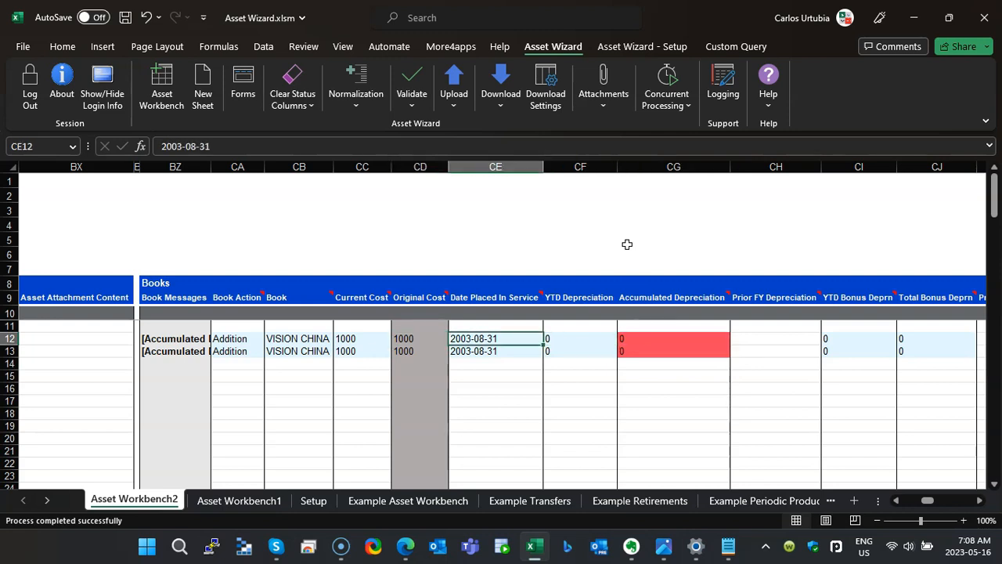
{"action": "left_click", "coordinate": [180, 147]}
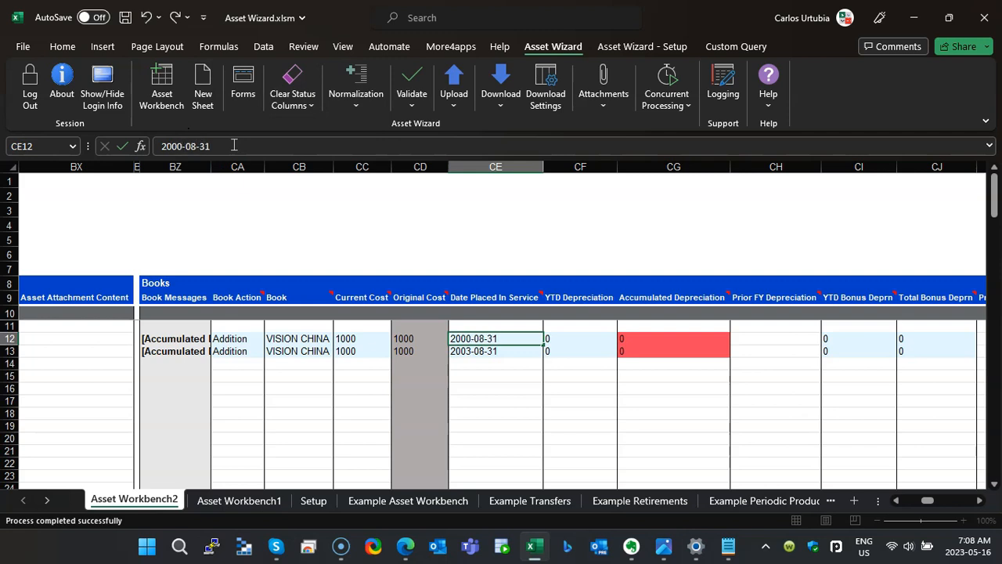
{"action": "key", "text": "Return"}
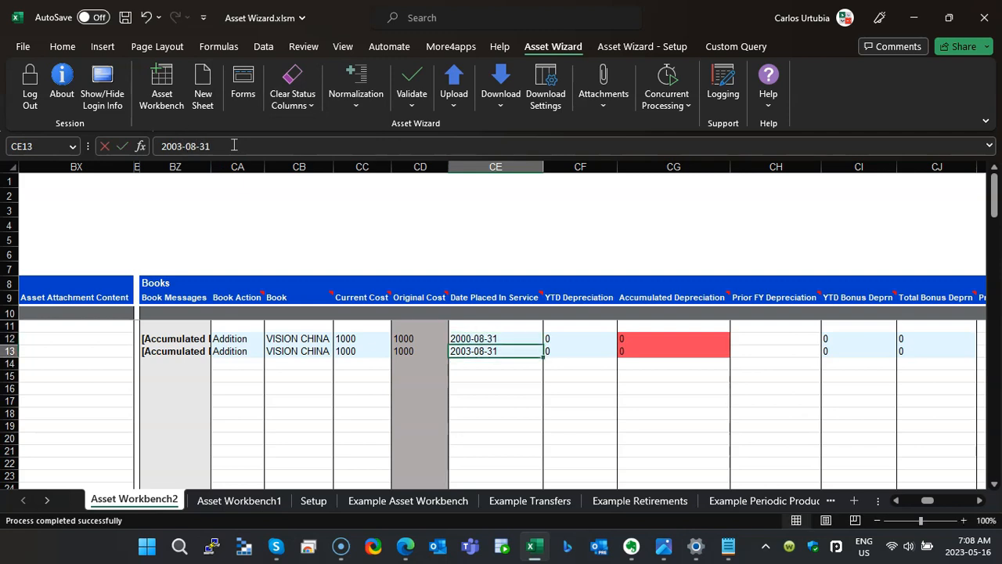
{"action": "left_click", "coordinate": [181, 147]}
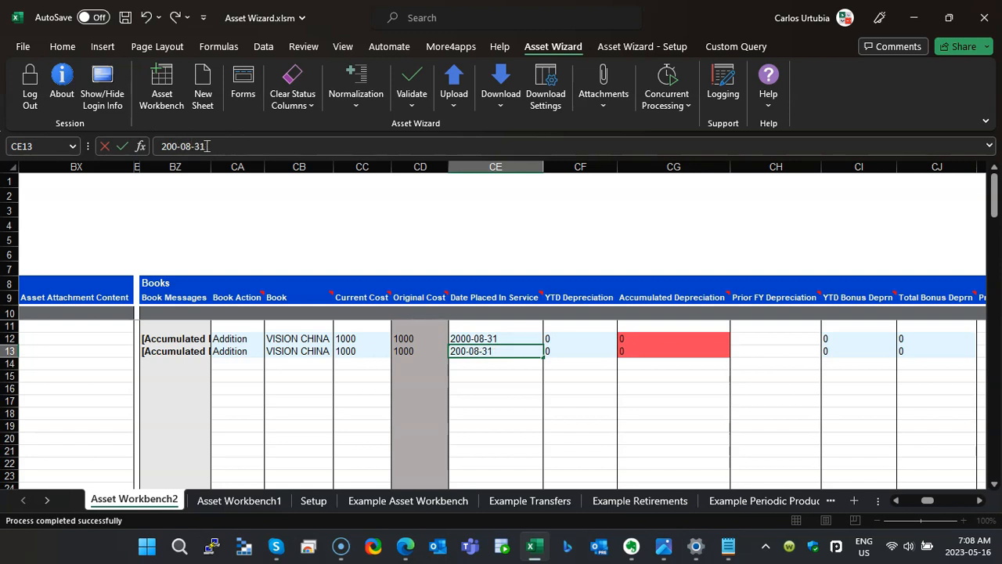
{"action": "key", "text": "Return"}
- Set the YTD Depreciation of both assets in rows 12 and 13 to 10
{"action": "key", "text": "Up"}
{"action": "key", "text": "Right"}
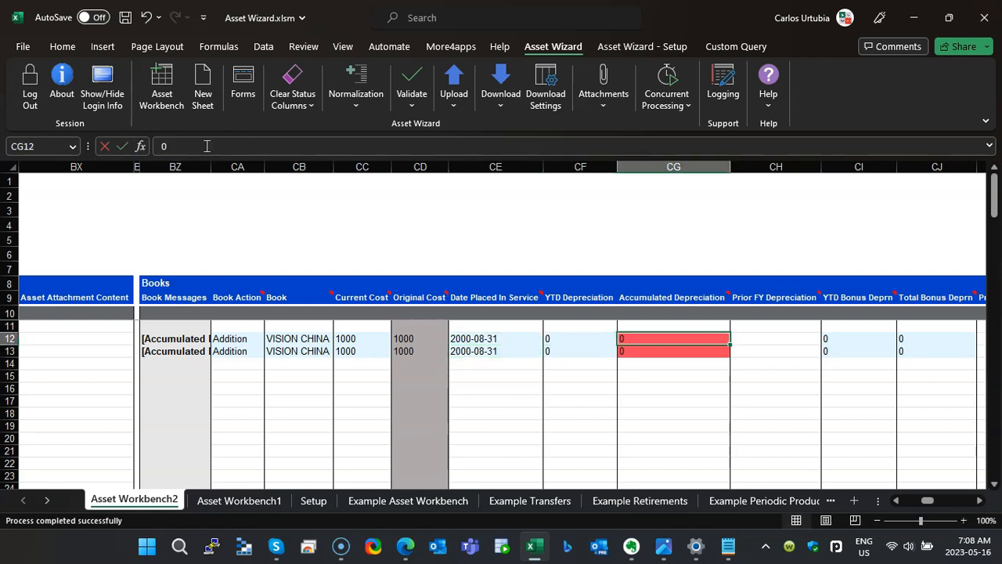
{"action": "type", "text": "10"}
{"action": "key", "text": "Return"}
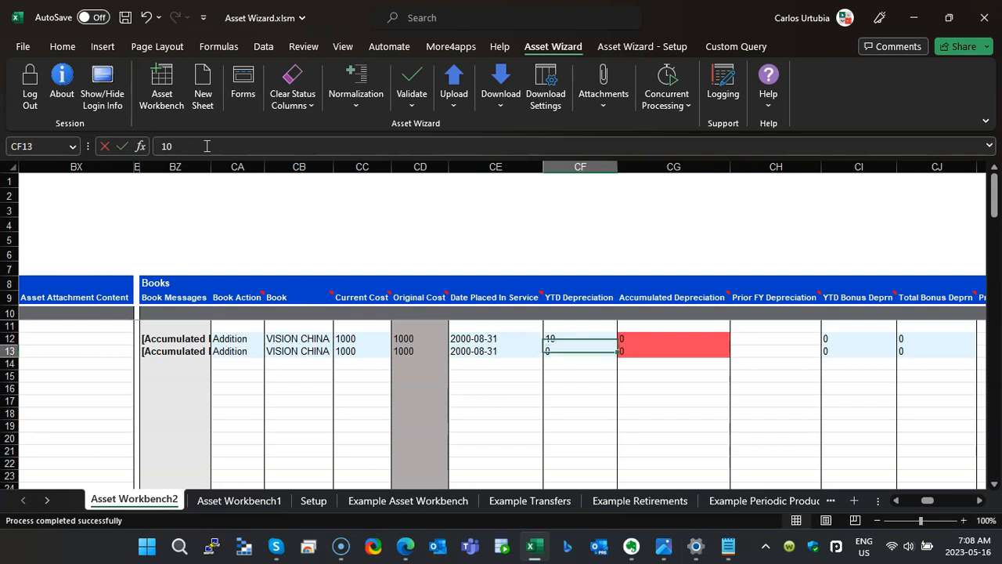
{"action": "type", "text": "10"}
{"action": "key", "text": "Return"}
- Upload only the two assets in rows 12 and 13 with the edited book values and dismiss the processing messages
{"action": "key", "text": "Up"}
{"action": "key", "text": "Up"}
{"action": "key", "text": "shift+Down"}
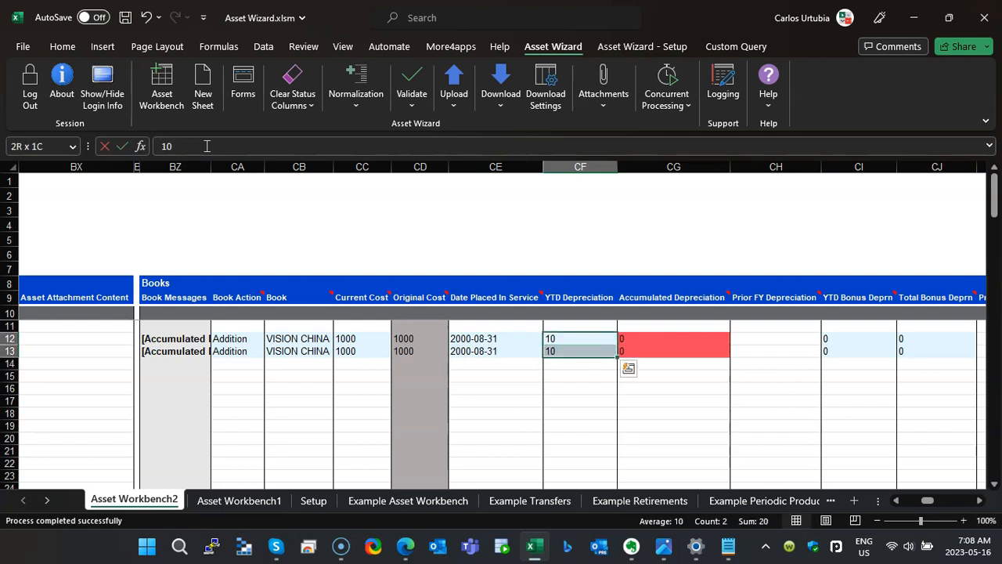
{"action": "left_click", "coordinate": [454, 92]}
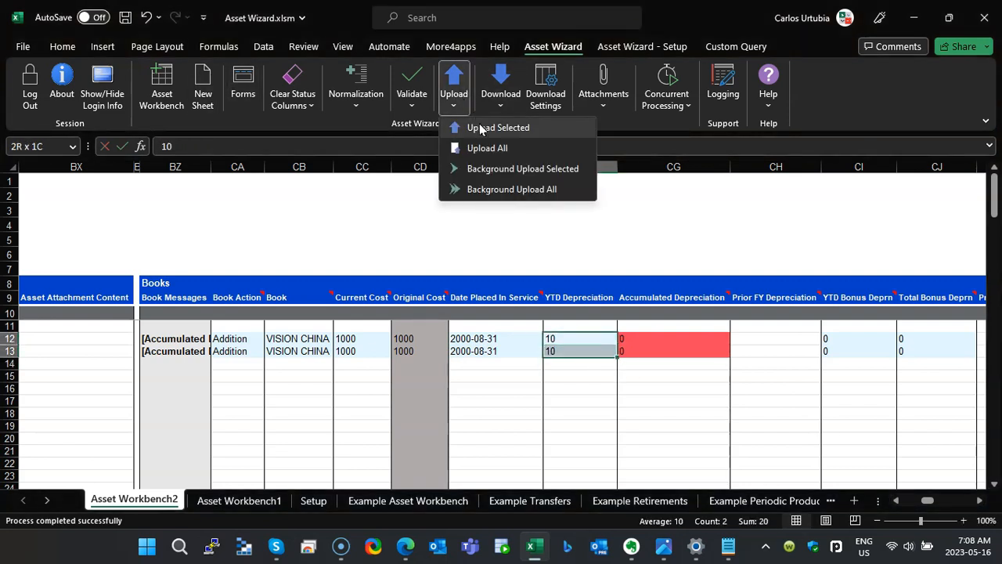
{"action": "left_click", "coordinate": [477, 128]}
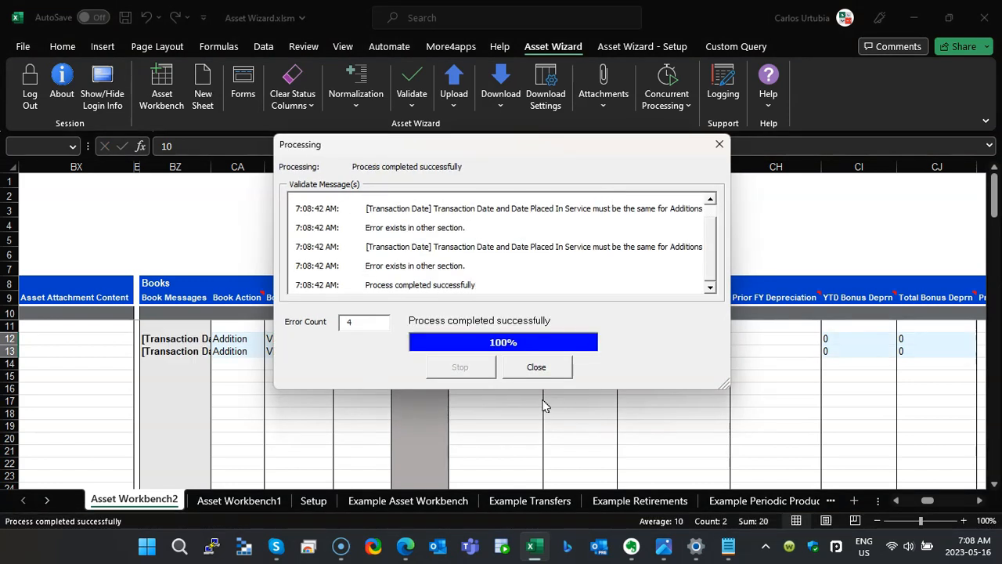
{"action": "left_click", "coordinate": [533, 367]}
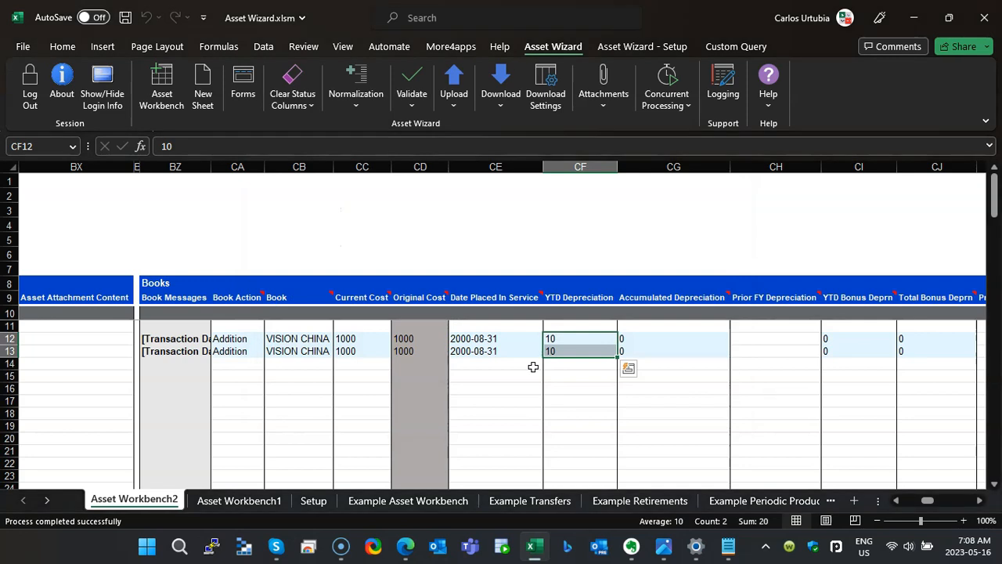
- Clear the Transaction Date values of both assets in rows 12 and 13 and select those two cells
{"action": "key", "text": "Left"}
{"action": "key", "text": "Left"}
{"action": "key", "text": "Left"}
{"action": "key", "text": "Left"}
{"action": "key", "text": "Left"}
{"action": "key", "text": "Left"}
{"action": "key", "text": "Left"}
{"action": "key", "text": "Left"}
{"action": "key", "text": "Left"}
{"action": "key", "text": "Left"}
{"action": "key", "text": "Left"}
{"action": "key", "text": "Left"}
{"action": "key", "text": "Left"}
{"action": "key", "text": "Left"}
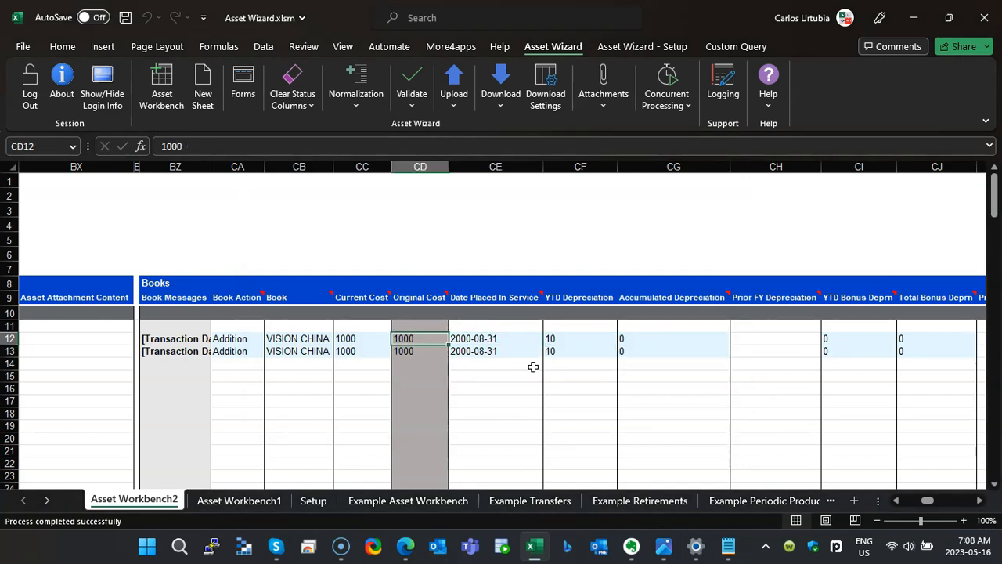
{"action": "key", "text": "Right"}
{"action": "key", "text": "Right"}
{"action": "key", "text": "Right"}
{"action": "key", "text": "Right"}
{"action": "key", "text": "Right"}
{"action": "key", "text": "Right"}
{"action": "key", "text": "Right"}
{"action": "key", "text": "Right"}
{"action": "key", "text": "Right"}
{"action": "key", "text": "Right"}
{"action": "key", "text": "Right"}
{"action": "key", "text": "Right"}
{"action": "key", "text": "Right"}
{"action": "key", "text": "Right"}
{"action": "key", "text": "Right"}
{"action": "key", "text": "Right"}
{"action": "key", "text": "Right"}
{"action": "key", "text": "Right"}
{"action": "key", "text": "Right"}
{"action": "key", "text": "Right"}
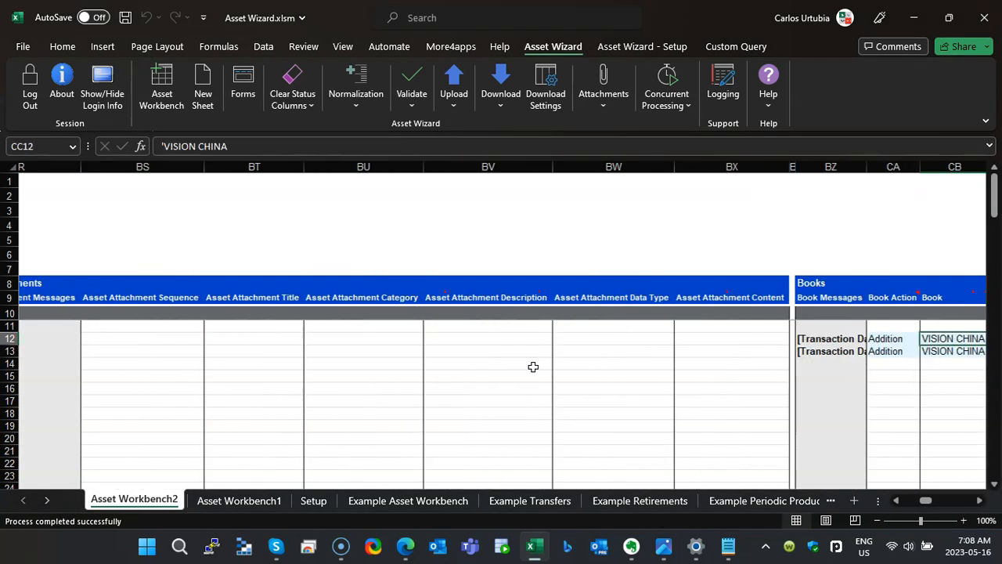
{"action": "key", "text": "Right"}
{"action": "key", "text": "Right"}
{"action": "key", "text": "Right"}
{"action": "key", "text": "Right"}
{"action": "key", "text": "Right"}
{"action": "key", "text": "Right"}
{"action": "key", "text": "Right"}
{"action": "key", "text": "Right"}
{"action": "key", "text": "Right"}
{"action": "key", "text": "Right"}
{"action": "key", "text": "Right"}
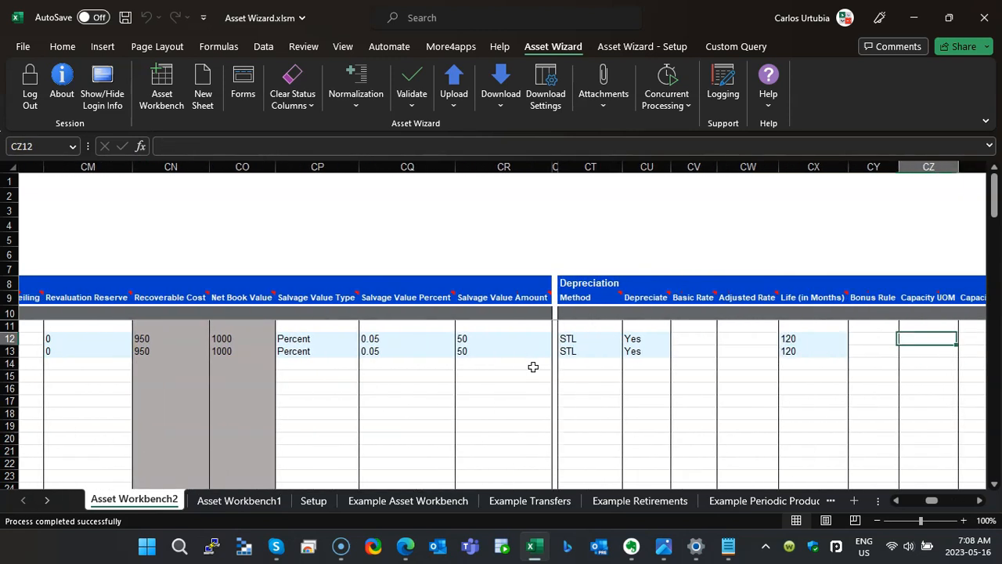
{"action": "key", "text": "Right"}
{"action": "key", "text": "Right"}
{"action": "key", "text": "Right"}
{"action": "key", "text": "Right"}
{"action": "key", "text": "Right"}
{"action": "key", "text": "Right"}
{"action": "key", "text": "Right"}
{"action": "key", "text": "Right"}
{"action": "key", "text": "Right"}
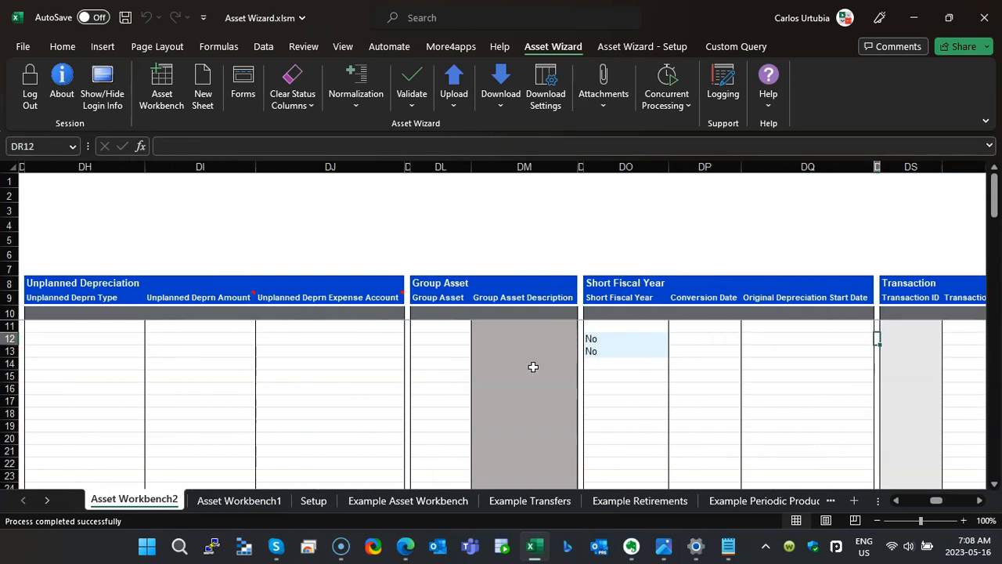
{"action": "key", "text": "Right"}
{"action": "key", "text": "Right"}
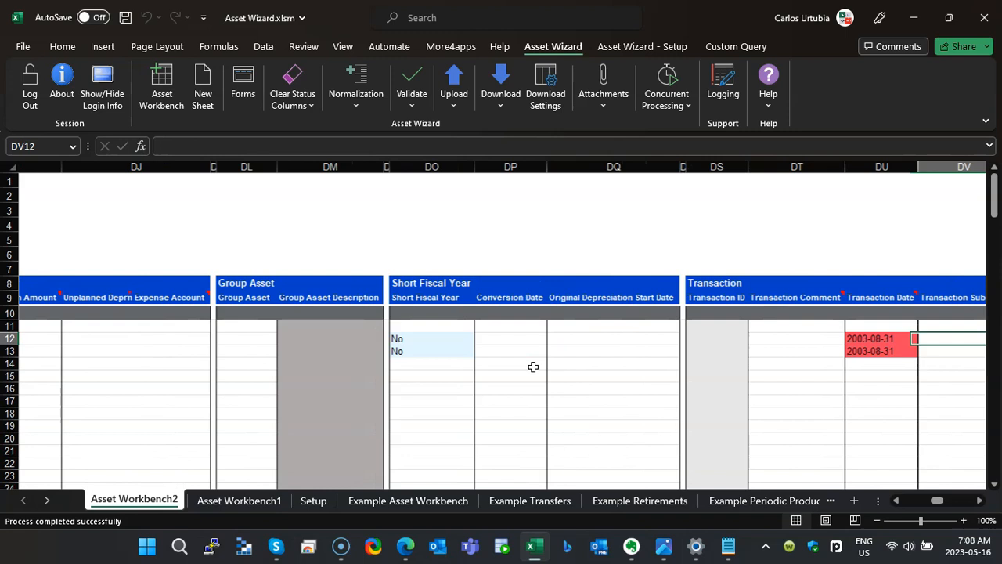
{"action": "key", "text": "shift+Down"}
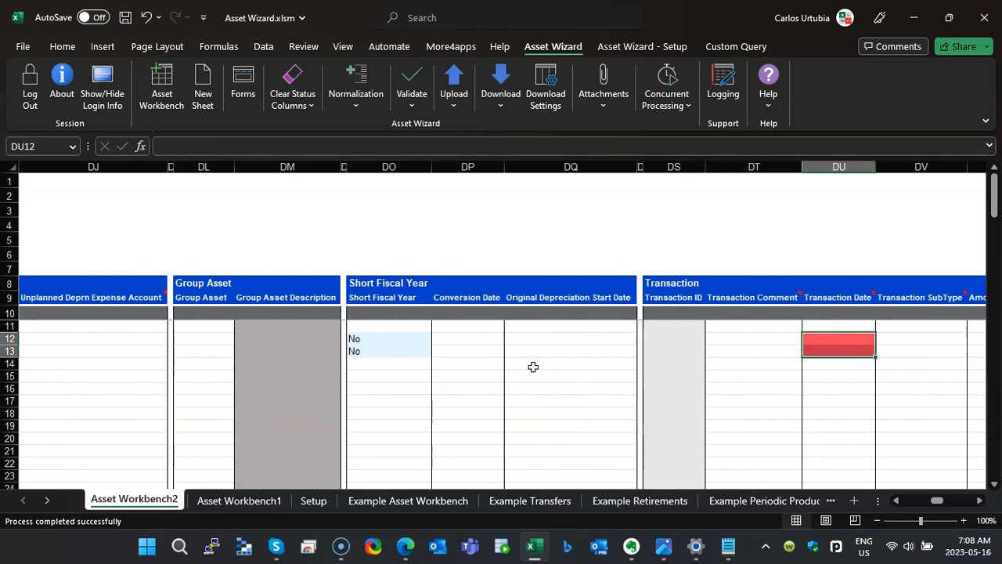
- Try to upload only the selected assets in rows 12 and 13 with their Transaction Dates cleared, and dismiss the processing messages
{"action": "left_click", "coordinate": [454, 93]}
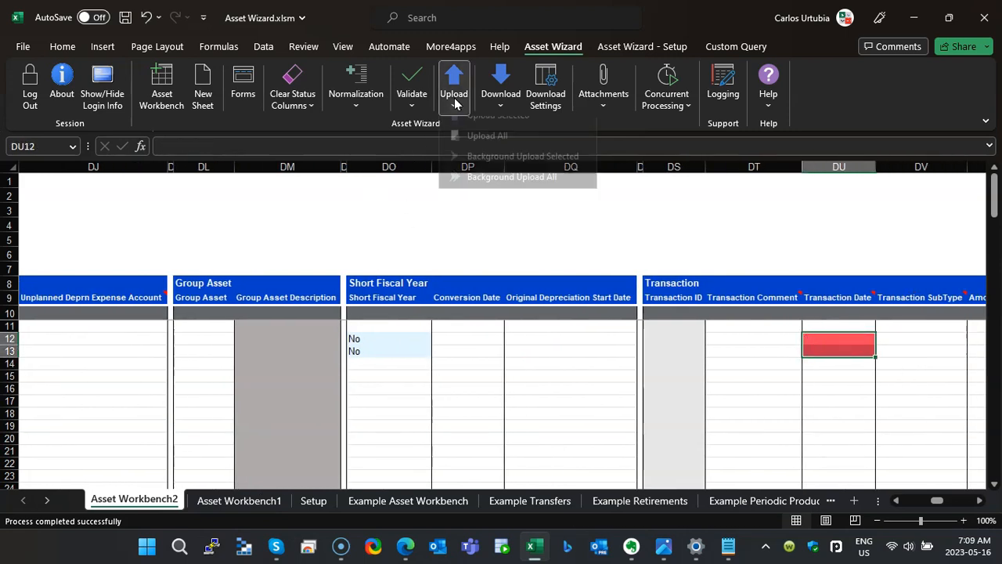
{"action": "left_click", "coordinate": [474, 128]}
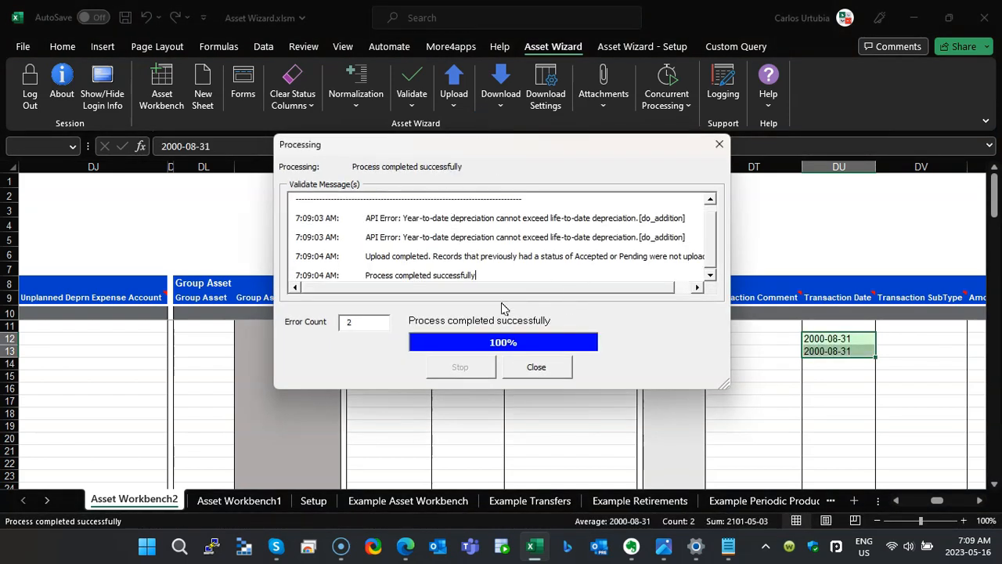
{"action": "left_click", "coordinate": [538, 366]}
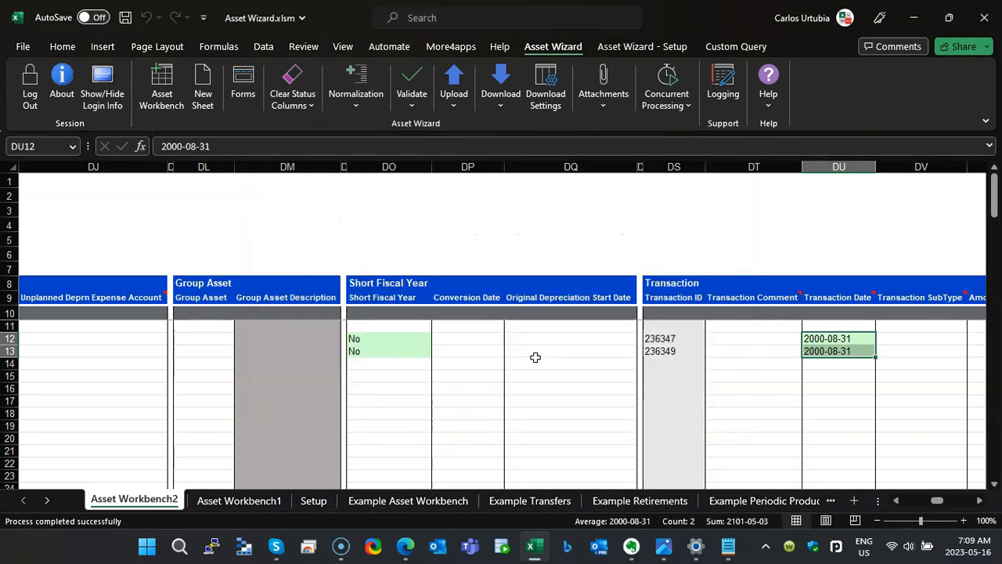
- Set the Accumulated Depreciation of both assets in rows 12 and 13 to 100
{"action": "key", "text": "Left"}
{"action": "key", "text": "Left"}
{"action": "key", "text": "Left"}
{"action": "key", "text": "Left"}
{"action": "key", "text": "Left"}
{"action": "key", "text": "Left"}
{"action": "key", "text": "Left"}
{"action": "key", "text": "Left"}
{"action": "key", "text": "Left"}
{"action": "key", "text": "Left"}
{"action": "key", "text": "Left"}
{"action": "key", "text": "Left"}
{"action": "key", "text": "Left"}
{"action": "key", "text": "Left"}
{"action": "key", "text": "Left"}
{"action": "key", "text": "Left"}
{"action": "key", "text": "Left"}
{"action": "key", "text": "Left"}
{"action": "key", "text": "Left"}
{"action": "key", "text": "Left"}
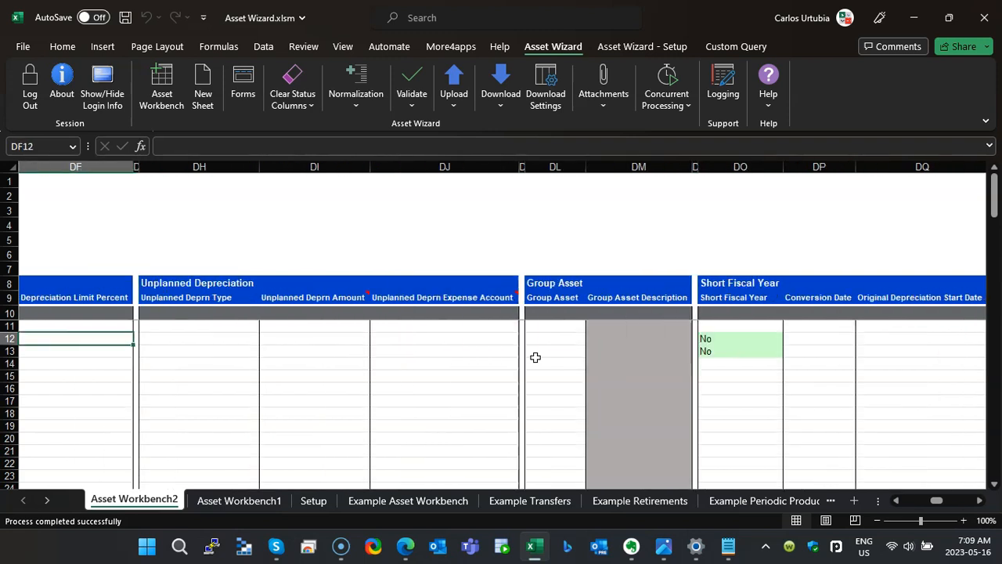
{"action": "key", "text": "Left"}
{"action": "key", "text": "Left"}
{"action": "key", "text": "Left"}
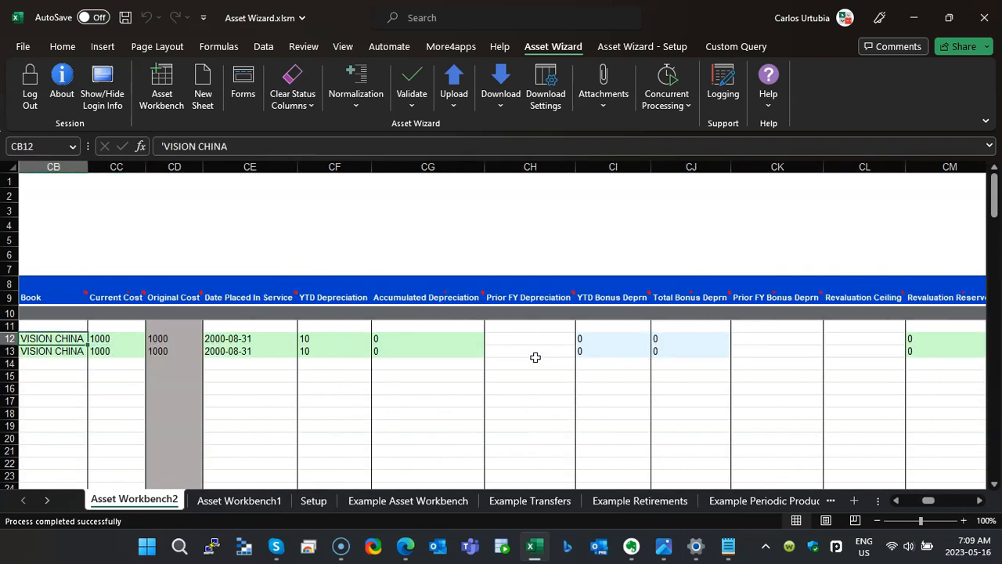
{"action": "key", "text": "Right"}
{"action": "key", "text": "Right"}
{"action": "key", "text": "Right"}
{"action": "key", "text": "Right"}
{"action": "key", "text": "Right"}
{"action": "key", "text": "Right"}
{"action": "key", "text": "Left"}
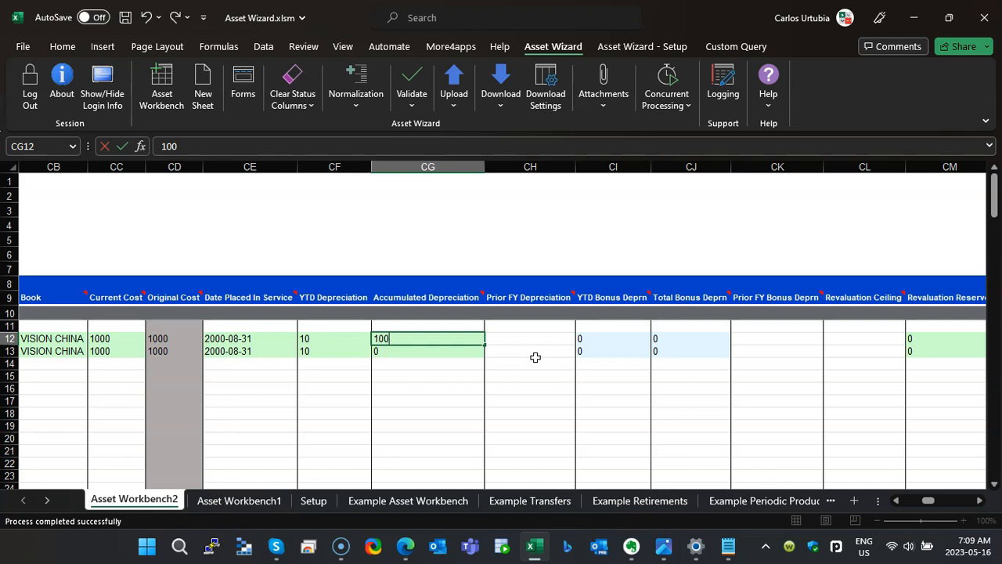
{"action": "key", "text": "Return"}
{"action": "type", "text": "100"}
{"action": "key", "text": "Return"}
{"action": "key", "text": "Up"}
{"action": "key", "text": "Up"}
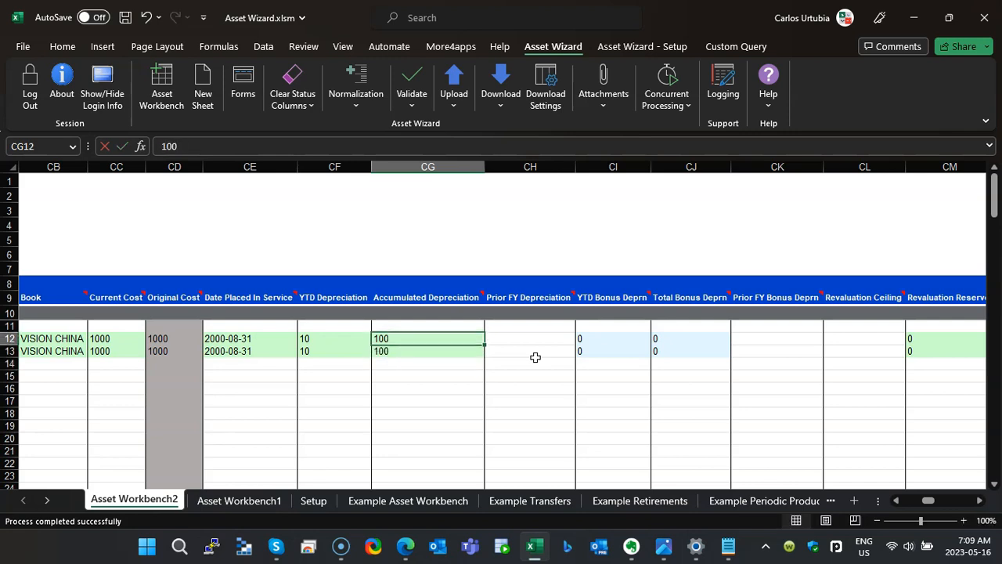
- Upload only the two assets in rows 12 and 13 with the new Accumulated Depreciation and dismiss the processing messages
{"action": "key", "text": "shift+Down"}
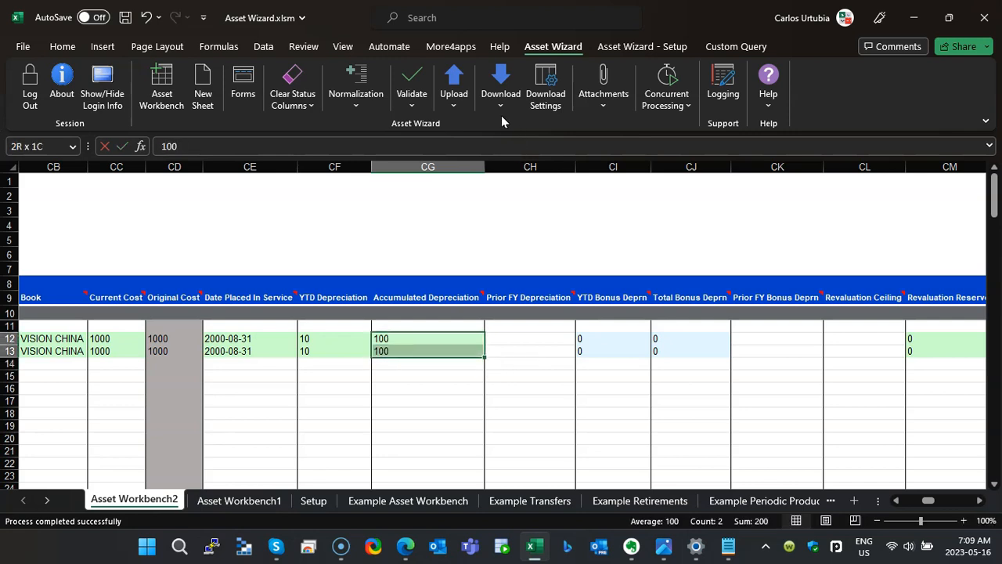
{"action": "left_click", "coordinate": [454, 100]}
{"action": "left_click", "coordinate": [470, 125]}
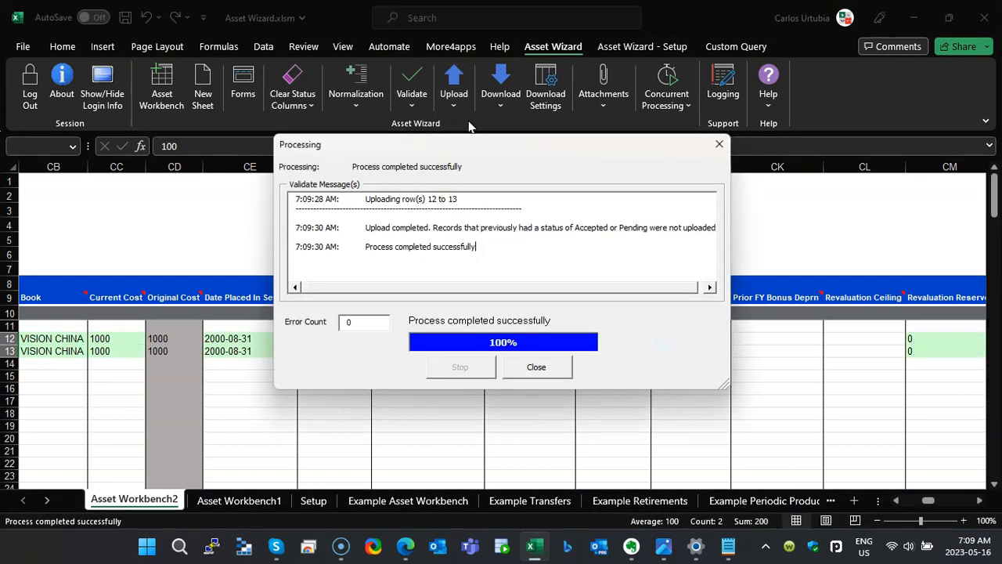
{"action": "left_click", "coordinate": [551, 363]}
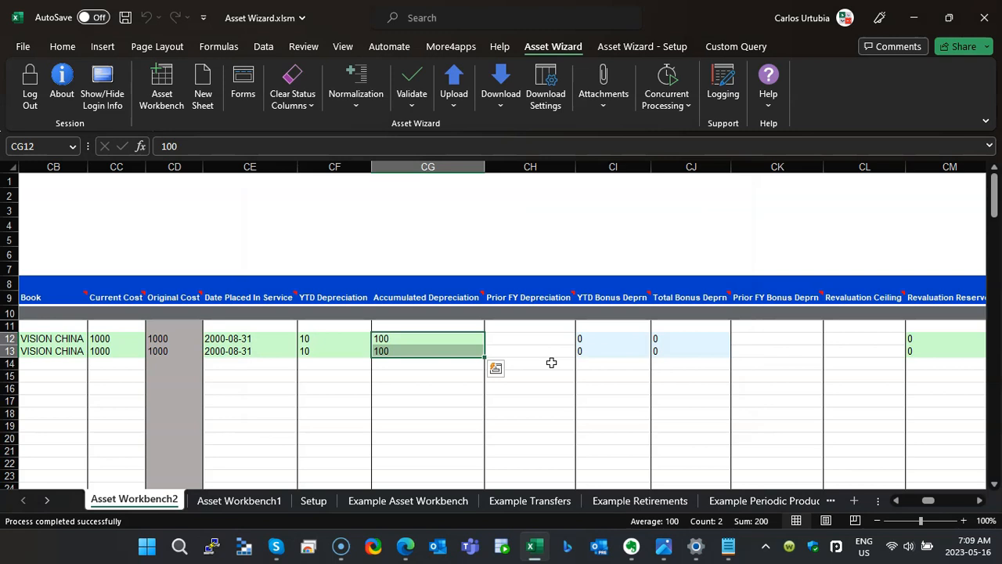
- Check the Asset Status, Book Status and Assignment Status of the uploaded assets in rows 12 and 13
{"action": "key", "text": "Left"}
{"action": "key", "text": "Left"}
{"action": "key", "text": "Left"}
{"action": "key", "text": "Left"}
{"action": "key", "text": "Left"}
{"action": "key", "text": "Left"}
{"action": "key", "text": "Left"}
{"action": "key", "text": "Left"}
{"action": "key", "text": "Left"}
{"action": "key", "text": "Left"}
{"action": "key", "text": "Left"}
{"action": "key", "text": "Left"}
{"action": "key", "text": "Left"}
{"action": "key", "text": "Left"}
{"action": "key", "text": "Left"}
{"action": "key", "text": "Left"}
{"action": "key", "text": "Left"}
{"action": "key", "text": "Left"}
{"action": "key", "text": "Left"}
{"action": "key", "text": "Left"}
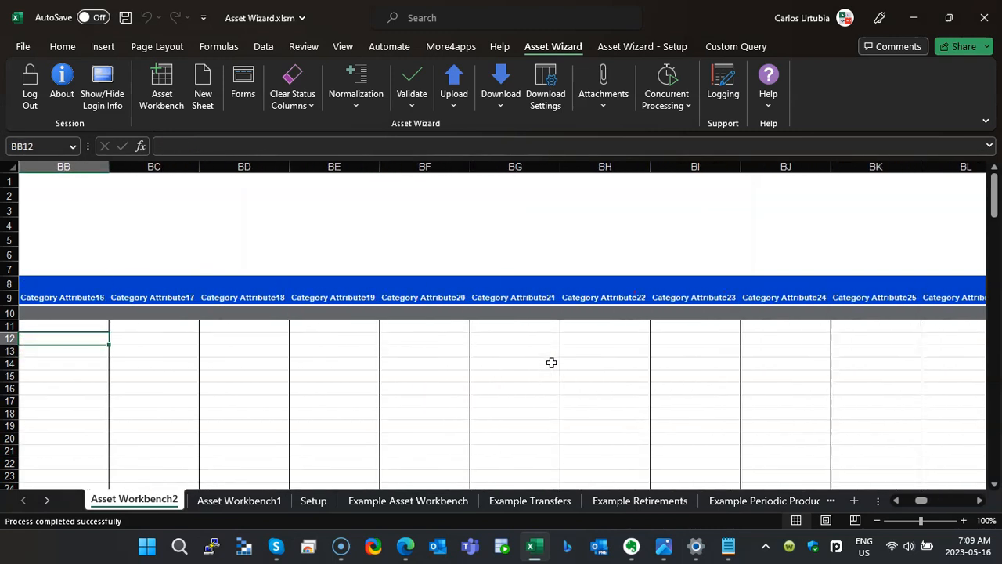
{"action": "key", "text": "Left"}
{"action": "key", "text": "Left"}
{"action": "key", "text": "Left"}
{"action": "key", "text": "Left"}
{"action": "key", "text": "Left"}
{"action": "key", "text": "Left"}
{"action": "key", "text": "Left"}
{"action": "key", "text": "Left"}
{"action": "key", "text": "Left"}
{"action": "key", "text": "Left"}
{"action": "key", "text": "Left"}
{"action": "key", "text": "Left"}
{"action": "key", "text": "Left"}
{"action": "key", "text": "Left"}
{"action": "key", "text": "Left"}
{"action": "key", "text": "Left"}
{"action": "key", "text": "Left"}
{"action": "key", "text": "Left"}
{"action": "key", "text": "Left"}
{"action": "key", "text": "Left"}
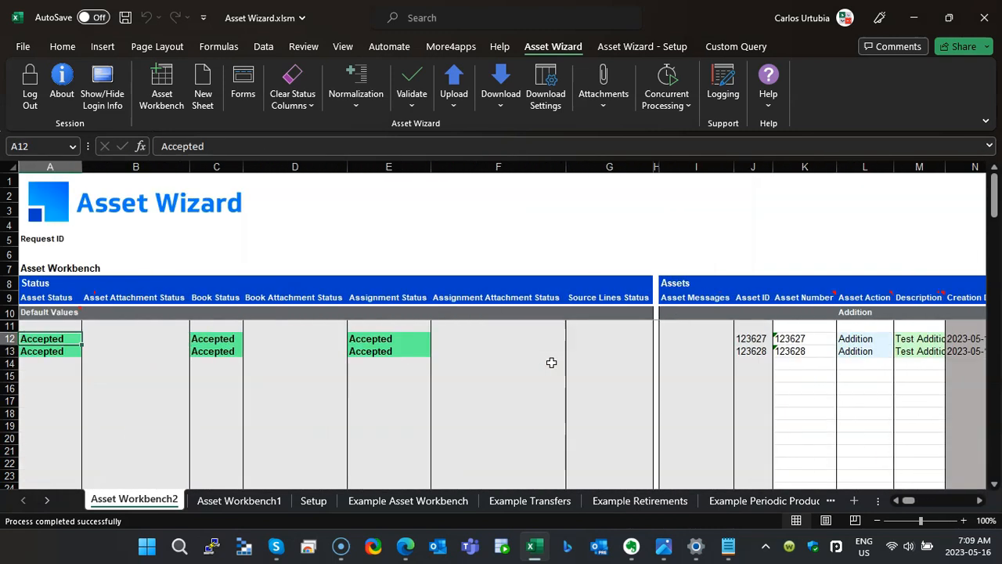
- Copy the Asset Number of the asset in row 12 into the Asset Number cell of row 16
{"action": "key", "text": "Right"}
{"action": "key", "text": "Right"}
{"action": "key", "text": "Right"}
{"action": "key", "text": "Right"}
{"action": "key", "text": "Right"}
{"action": "key", "text": "Right"}
{"action": "key", "text": "Right"}
{"action": "key", "text": "Right"}
{"action": "key", "text": "Right"}
{"action": "key", "text": "Right"}
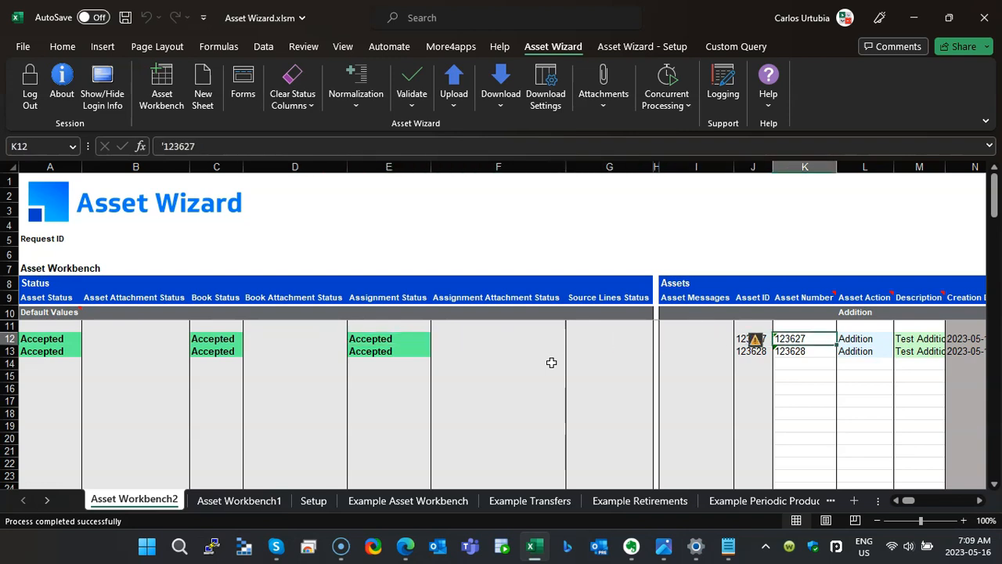
{"action": "key", "text": "Down"}
{"action": "key", "text": "Down"}
{"action": "key", "text": "Down"}
{"action": "key", "text": "Down"}
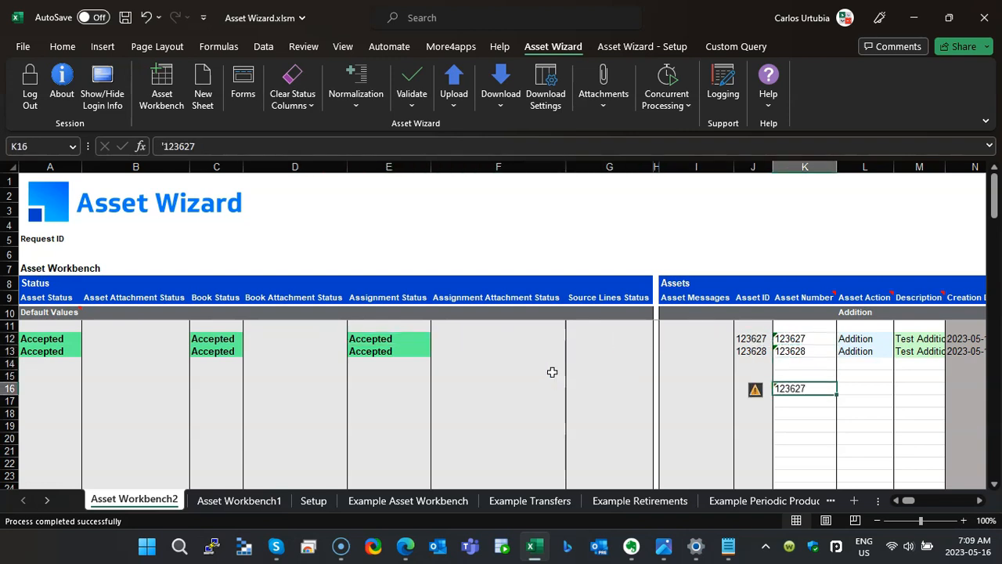
- Download the asset record using the sheet data in row 16 and clear the download criteria
{"action": "left_click", "coordinate": [501, 90]}
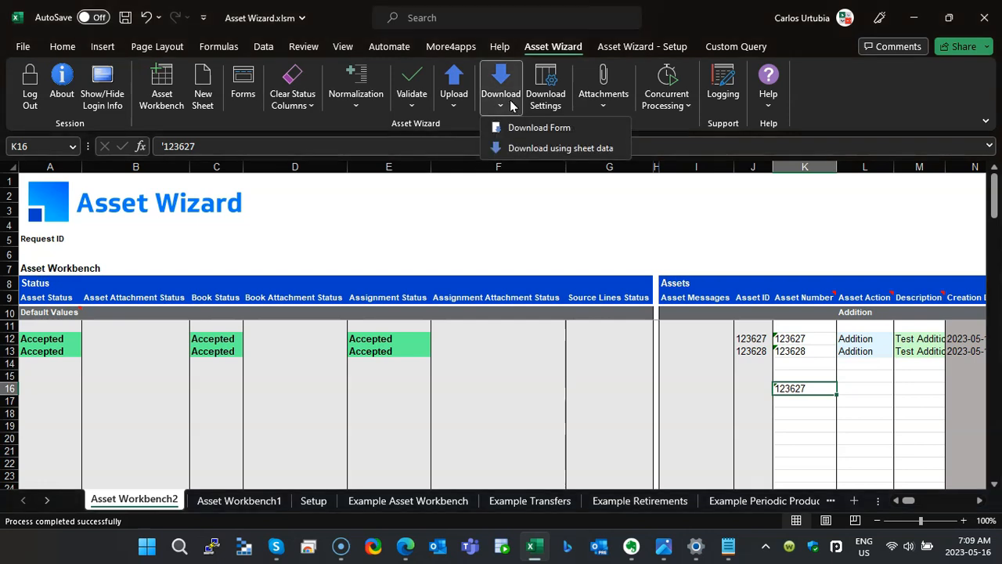
{"action": "left_click", "coordinate": [511, 143]}
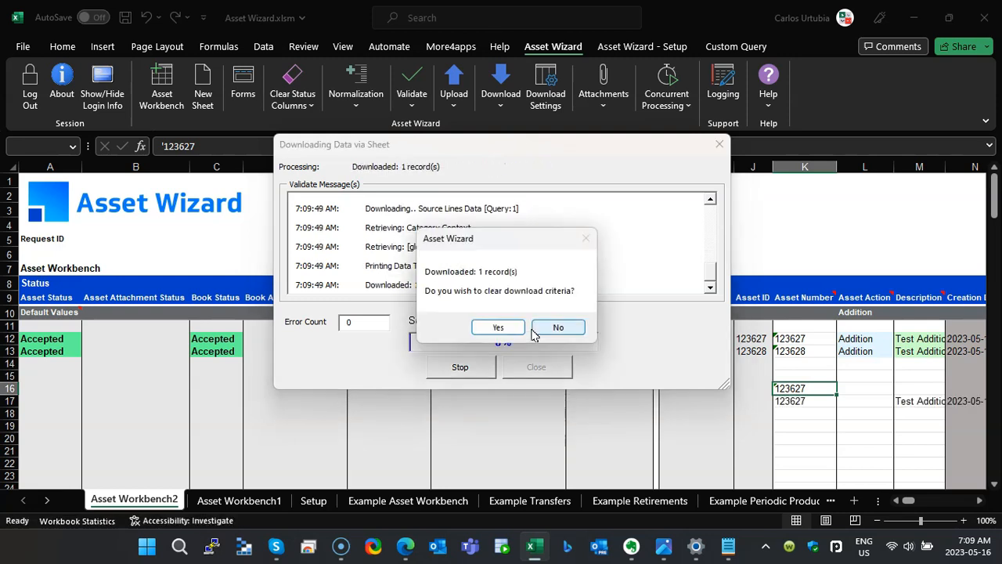
{"action": "left_click", "coordinate": [507, 326]}
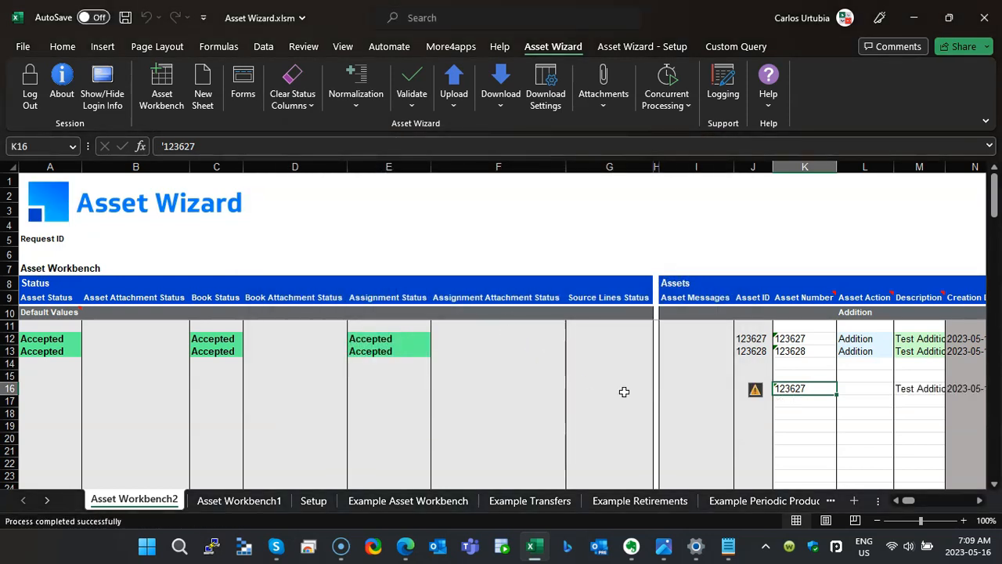
- Review the downloaded asset's general details in row 16, including Asset Type, Units, Ownership, In Use, Property Type, Property Class and Bought
{"action": "key", "text": "Right"}
{"action": "key", "text": "Right"}
{"action": "key", "text": "Right"}
{"action": "key", "text": "Right"}
{"action": "key", "text": "Right"}
{"action": "key", "text": "Right"}
{"action": "key", "text": "Right"}
{"action": "key", "text": "Right"}
{"action": "key", "text": "Right"}
{"action": "key", "text": "Right"}
{"action": "key", "text": "Right"}
{"action": "key", "text": "Right"}
{"action": "key", "text": "Right"}
{"action": "key", "text": "Right"}
{"action": "key", "text": "Right"}
{"action": "key", "text": "Right"}
{"action": "key", "text": "Right"}
{"action": "key", "text": "Right"}
{"action": "key", "text": "Right"}
{"action": "key", "text": "Right"}
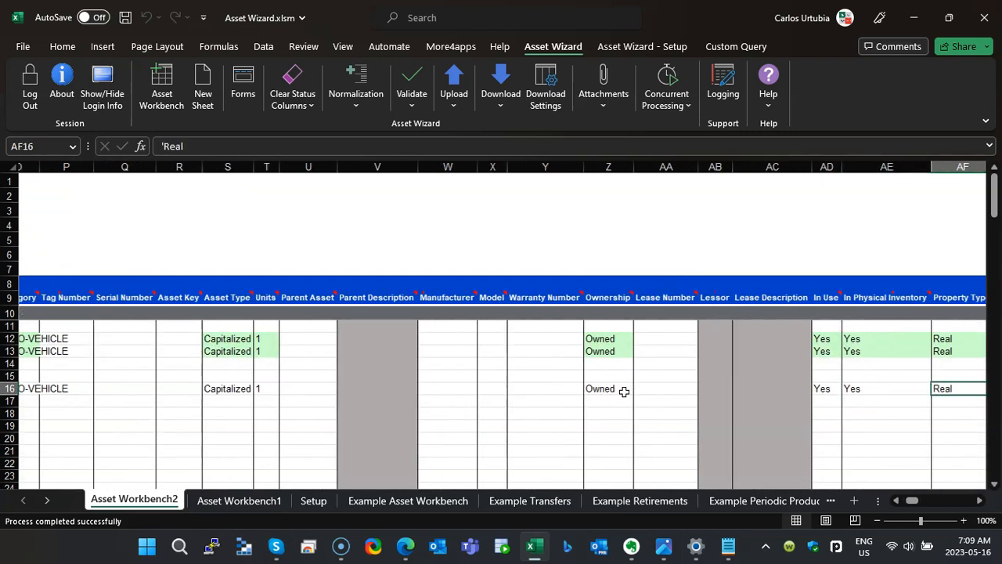
{"action": "key", "text": "Right"}
{"action": "key", "text": "Right"}
{"action": "key", "text": "Right"}
{"action": "key", "text": "Right"}
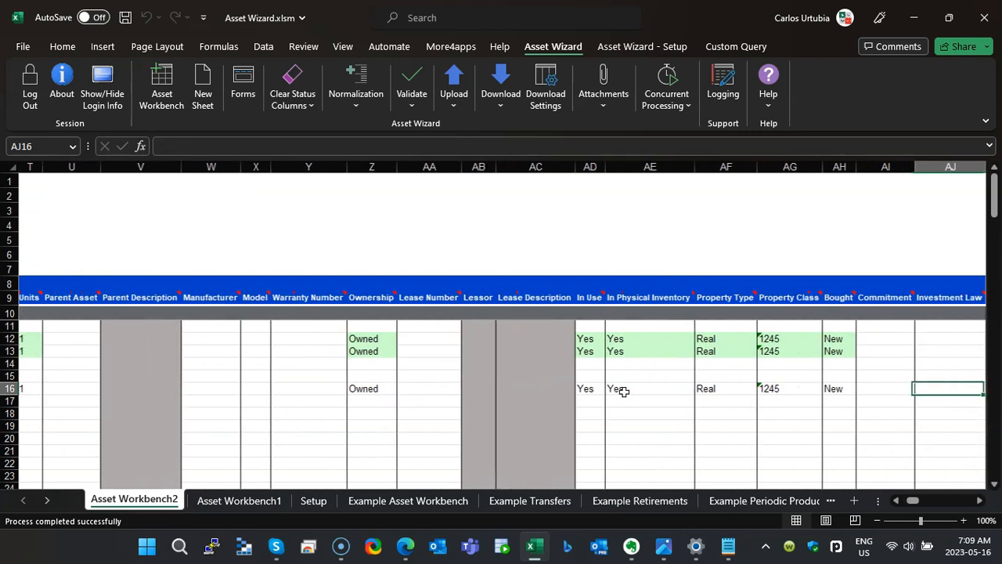
- Examine the Books data in row 16: Book, Current Cost, Original Cost, Date Placed In Service, YTD Depreciation and Accumulated Depreciation
{"action": "key", "text": "Right"}
{"action": "key", "text": "Right"}
{"action": "key", "text": "Right"}
{"action": "key", "text": "Right"}
{"action": "key", "text": "Right"}
{"action": "key", "text": "Right"}
{"action": "key", "text": "Right"}
{"action": "key", "text": "Right"}
{"action": "key", "text": "Right"}
{"action": "key", "text": "Right"}
{"action": "key", "text": "Right"}
{"action": "key", "text": "Right"}
{"action": "key", "text": "Right"}
{"action": "key", "text": "Right"}
{"action": "key", "text": "Right"}
{"action": "key", "text": "Right"}
{"action": "key", "text": "Right"}
{"action": "key", "text": "Right"}
{"action": "key", "text": "Right"}
{"action": "key", "text": "Right"}
{"action": "key", "text": "Right"}
{"action": "key", "text": "Right"}
{"action": "key", "text": "Right"}
{"action": "key", "text": "Right"}
{"action": "key", "text": "Right"}
{"action": "key", "text": "Right"}
{"action": "key", "text": "Right"}
{"action": "key", "text": "Right"}
{"action": "key", "text": "Right"}
{"action": "key", "text": "Right"}
{"action": "key", "text": "Right"}
{"action": "key", "text": "Right"}
{"action": "key", "text": "Right"}
{"action": "key", "text": "Right"}
{"action": "key", "text": "Right"}
{"action": "key", "text": "Right"}
{"action": "key", "text": "Right"}
{"action": "key", "text": "Right"}
{"action": "key", "text": "Right"}
{"action": "key", "text": "Right"}
{"action": "key", "text": "Left"}
{"action": "key", "text": "Left"}
{"action": "key", "text": "Left"}
{"action": "key", "text": "Left"}
{"action": "key", "text": "Left"}
{"action": "key", "text": "Right"}
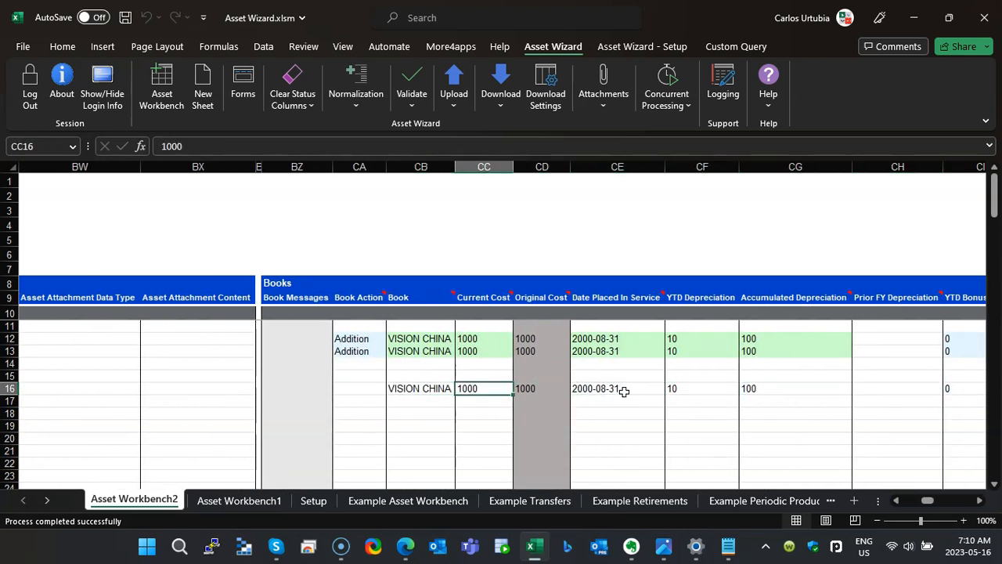
{"action": "key", "text": "Right"}
{"action": "key", "text": "Right"}
{"action": "key", "text": "Right"}
{"action": "key", "text": "Right"}
{"action": "key", "text": "Right"}
{"action": "key", "text": "Right"}
{"action": "key", "text": "Right"}
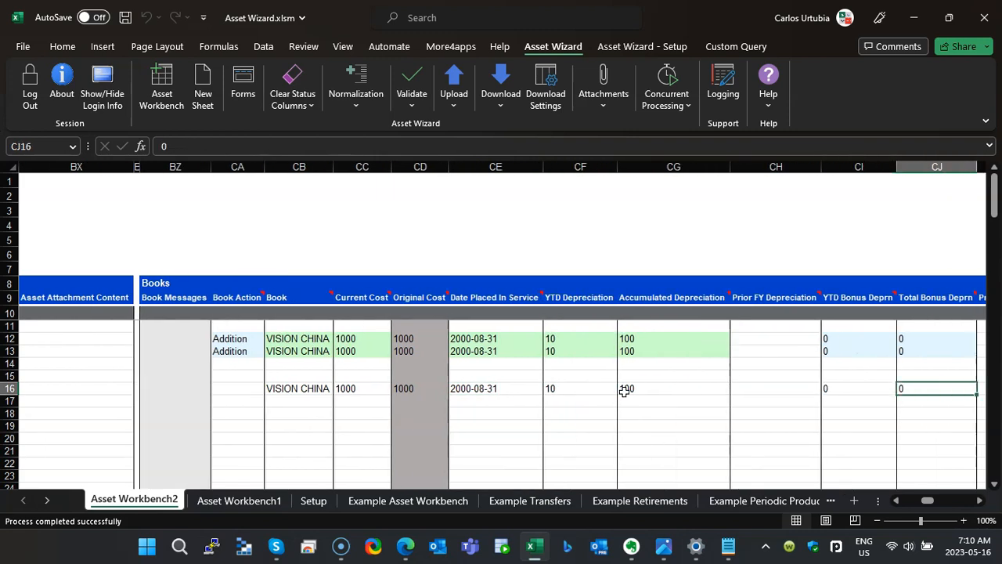
{"action": "key", "text": "Left"}
{"action": "key", "text": "Left"}
{"action": "key", "text": "Left"}
{"action": "key", "text": "Left"}
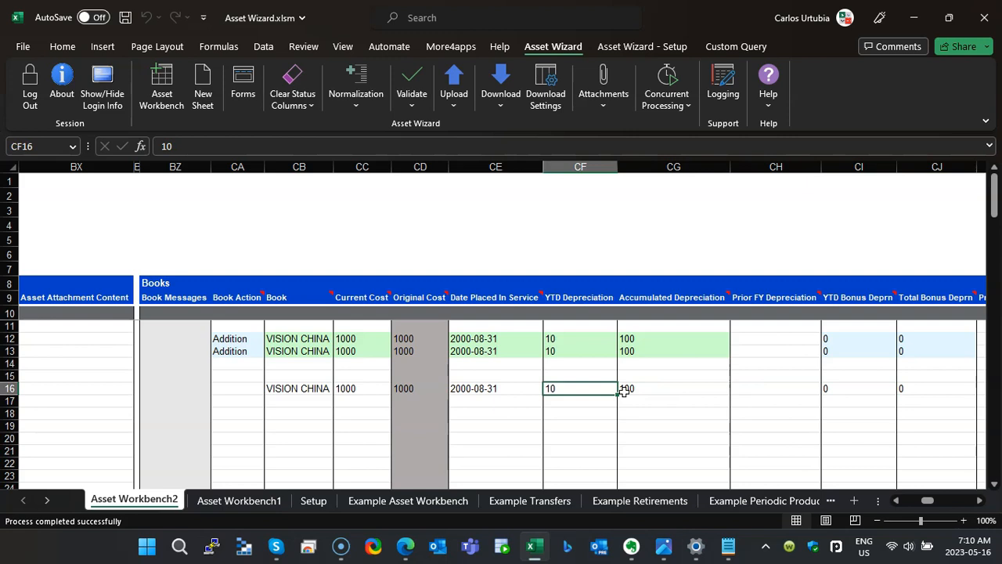
{"action": "key", "text": "Right"}
{"action": "key", "text": "Right"}
{"action": "key", "text": "Right"}
{"action": "key", "text": "Right"}
{"action": "key", "text": "Right"}
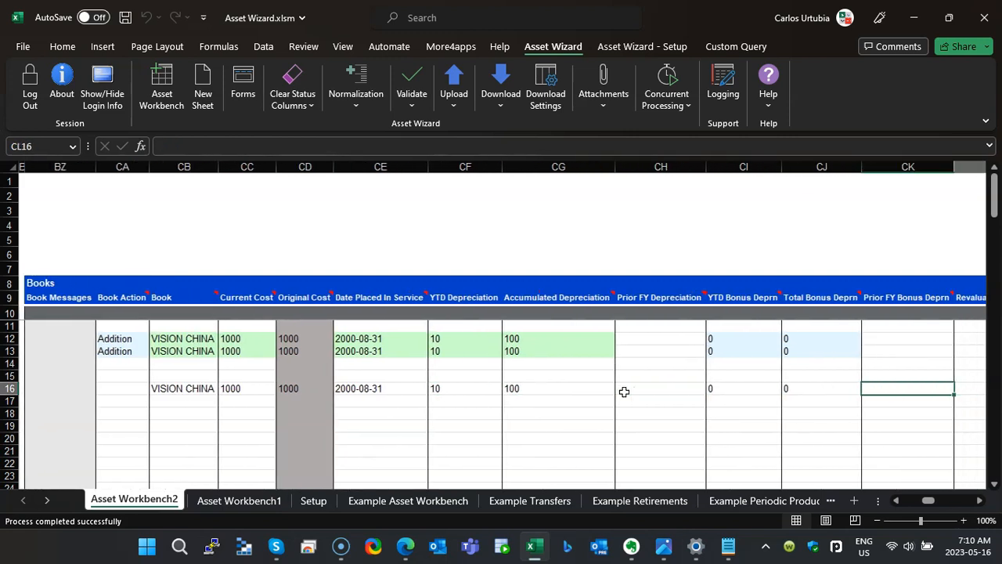
- Check the Revaluation Reserve, Recoverable Cost, Net Book Value, Salvage Value and depreciation Method columns of the downloaded asset in row 16
{"action": "key", "text": "Right"}
{"action": "key", "text": "Right"}
{"action": "key", "text": "Right"}
{"action": "key", "text": "Right"}
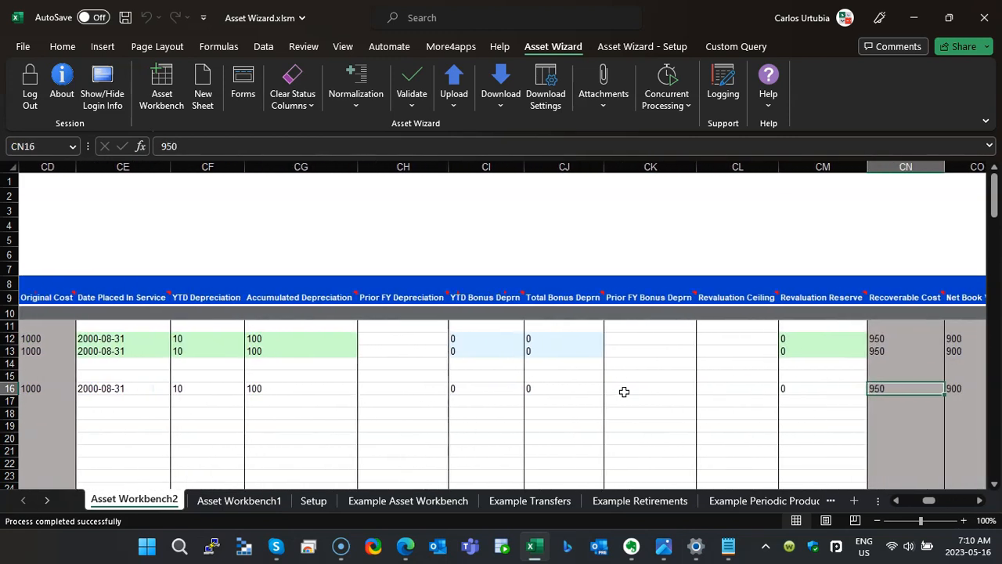
{"action": "key", "text": "Left"}
{"action": "key", "text": "Left"}
{"action": "key", "text": "Left"}
{"action": "key", "text": "Right"}
{"action": "key", "text": "Right"}
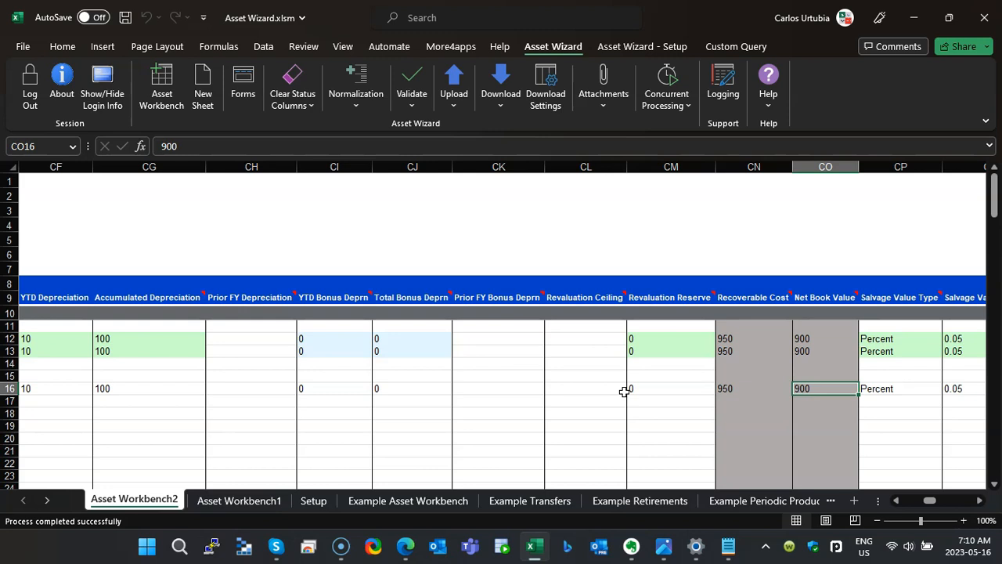
{"action": "key", "text": "Right"}
{"action": "key", "text": "Right"}
{"action": "key", "text": "Right"}
{"action": "key", "text": "Right"}
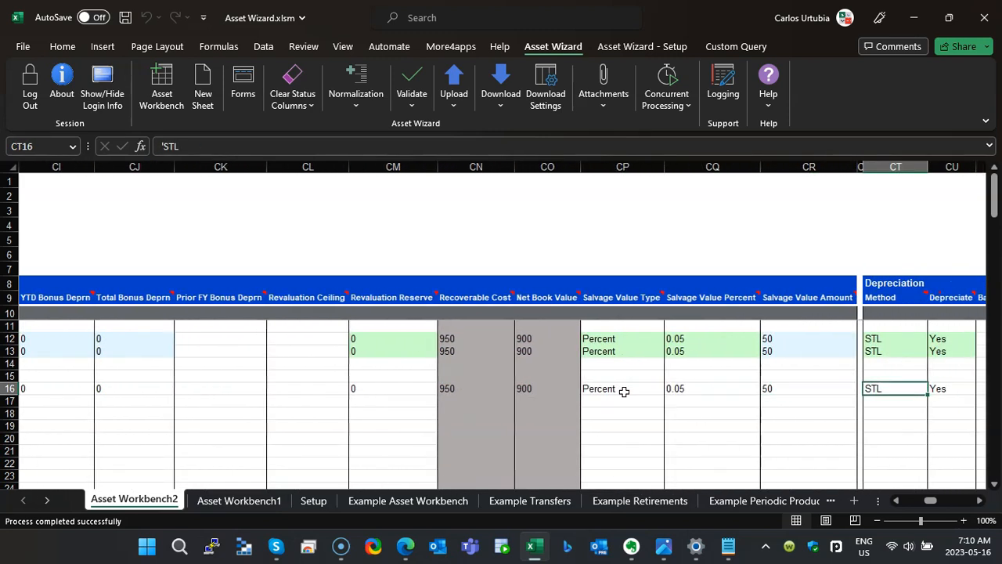
{"action": "key", "text": "Right"}
{"action": "key", "text": "Right"}
{"action": "key", "text": "Right"}
- Return to the Asset Status cell at the start of row 16
{"action": "key", "text": "Left"}
{"action": "key", "text": "Left"}
{"action": "key", "text": "Left"}
{"action": "key", "text": "Left"}
{"action": "key", "text": "Left"}
{"action": "key", "text": "Left"}
{"action": "key", "text": "Left"}
{"action": "key", "text": "Left"}
{"action": "key", "text": "Left"}
{"action": "key", "text": "Left"}
{"action": "key", "text": "Left"}
{"action": "key", "text": "Left"}
{"action": "key", "text": "Left"}
{"action": "key", "text": "Left"}
{"action": "key", "text": "Left"}
{"action": "key", "text": "Left"}
{"action": "key", "text": "Left"}
{"action": "key", "text": "Left"}
{"action": "key", "text": "Left"}
{"action": "key", "text": "Left"}
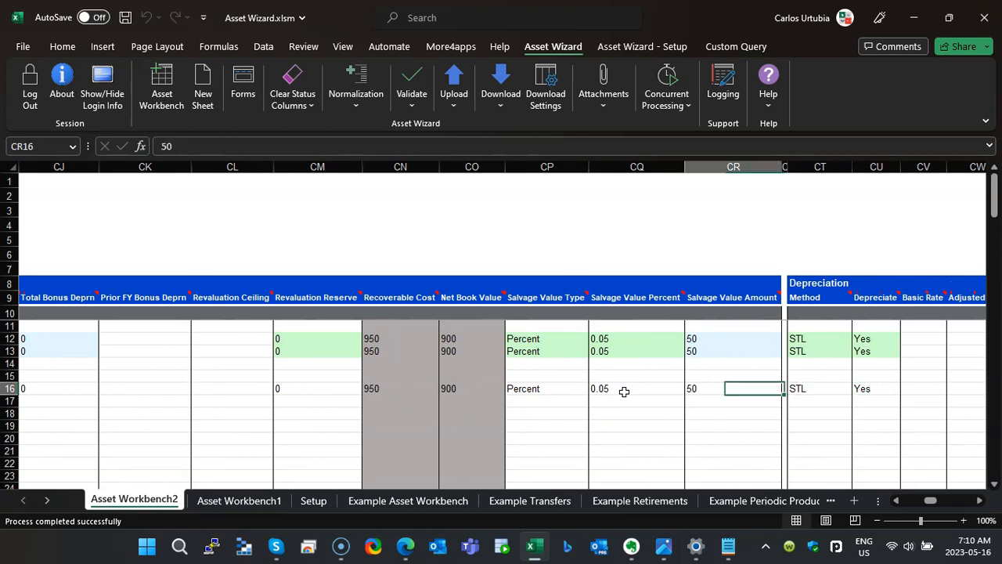
{"action": "key", "text": "Left"}
{"action": "key", "text": "Left"}
{"action": "key", "text": "Left"}
{"action": "key", "text": "Left"}
{"action": "key", "text": "Left"}
{"action": "key", "text": "Left"}
{"action": "key", "text": "Left"}
{"action": "key", "text": "Left"}
{"action": "key", "text": "Left"}
{"action": "key", "text": "Left"}
{"action": "key", "text": "Left"}
{"action": "key", "text": "Left"}
{"action": "key", "text": "Left"}
{"action": "key", "text": "Left"}
{"action": "key", "text": "Left"}
{"action": "key", "text": "Left"}
{"action": "key", "text": "Left"}
{"action": "key", "text": "Left"}
{"action": "key", "text": "Left"}
{"action": "key", "text": "Left"}
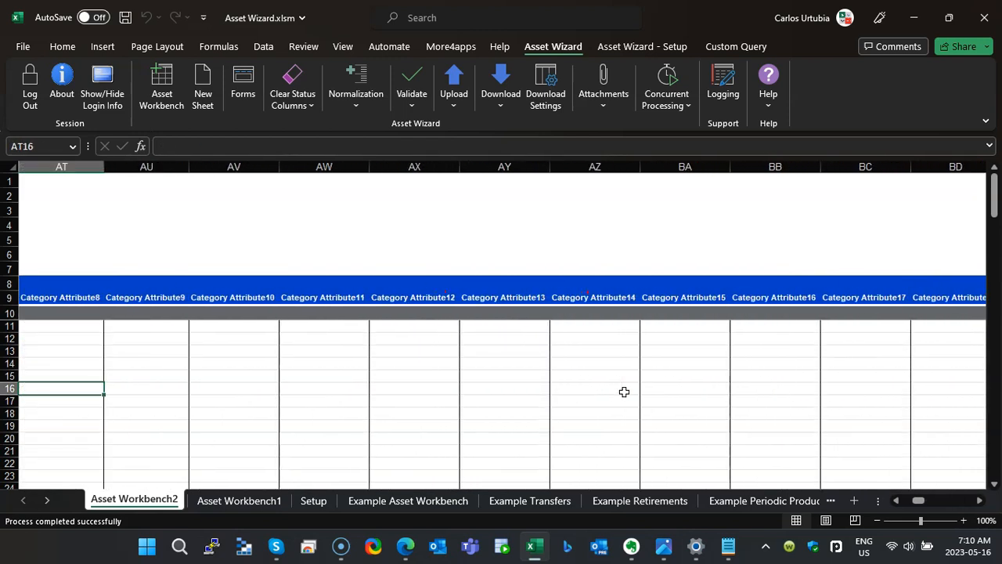
{"action": "key", "text": "Left"}
{"action": "key", "text": "Left"}
{"action": "key", "text": "Left"}
{"action": "key", "text": "Left"}
{"action": "key", "text": "Left"}
{"action": "key", "text": "Left"}
{"action": "key", "text": "Left"}
{"action": "key", "text": "Left"}
{"action": "key", "text": "Left"}
{"action": "key", "text": "Left"}
{"action": "key", "text": "Left"}
{"action": "key", "text": "Left"}
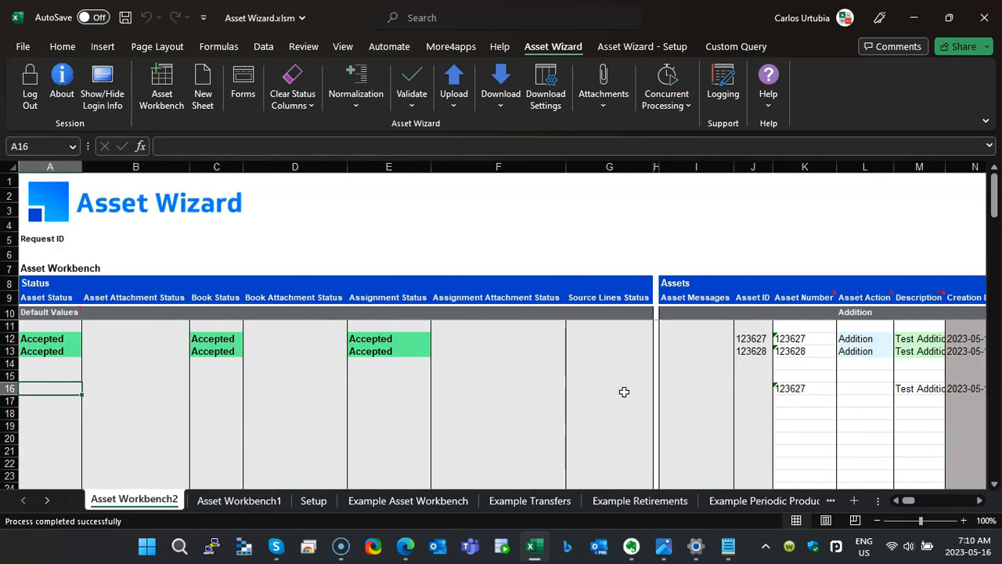